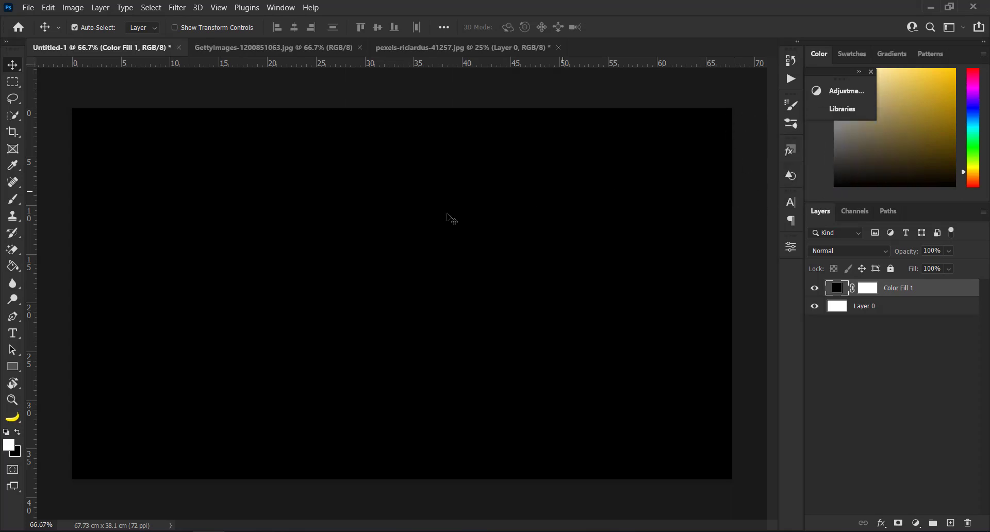
Copy the stadium photo from pexels-riciardus-41257.jpg into the Untitled-1 document as a new layer.
{"action": "left_click", "coordinate": [292, 49]}
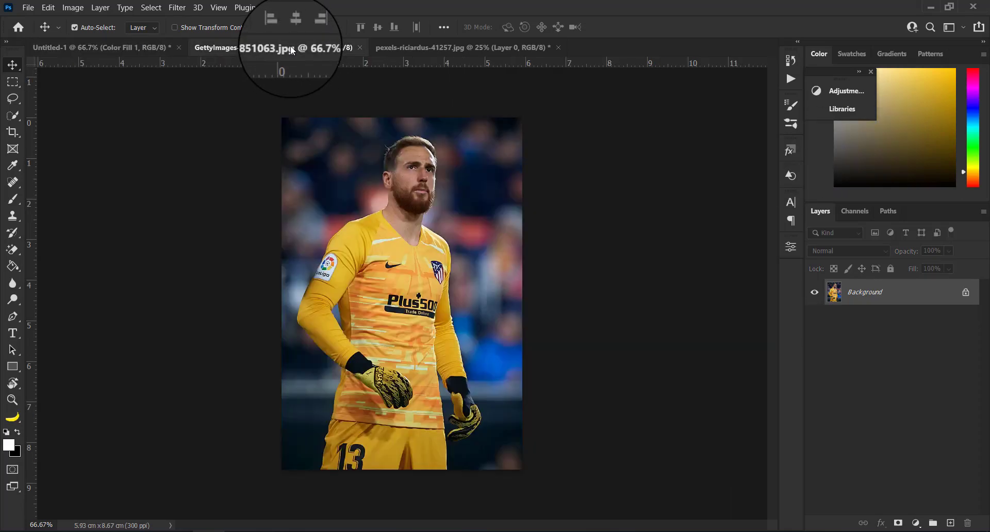
{"action": "left_click", "coordinate": [434, 47]}
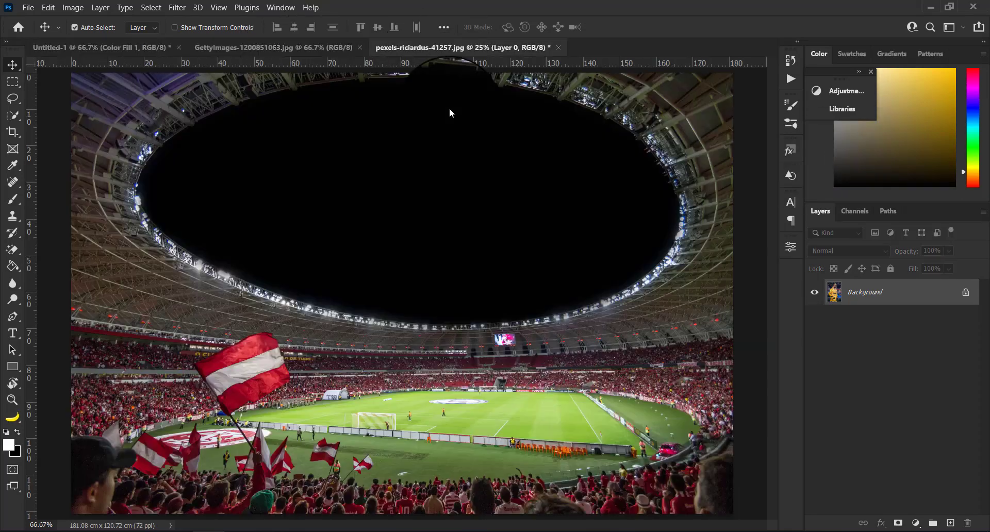
{"action": "left_click_drag", "start_coordinate": [447, 139], "coordinate": [366, 274]}
{"action": "left_click_drag", "start_coordinate": [432, 309], "coordinate": [432, 310]}
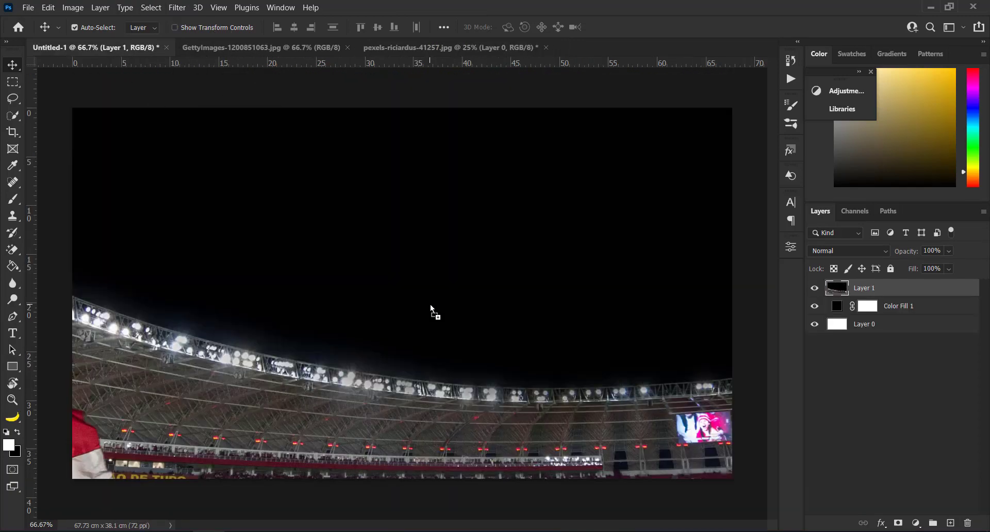
Scale the stadium layer to about 38% and position it so that it fills the canvas width from the upper edge.
{"action": "scroll", "coordinate": [432, 310], "scroll_direction": "down", "scroll_amount": 3}
{"action": "key", "text": "ctrl+t"}
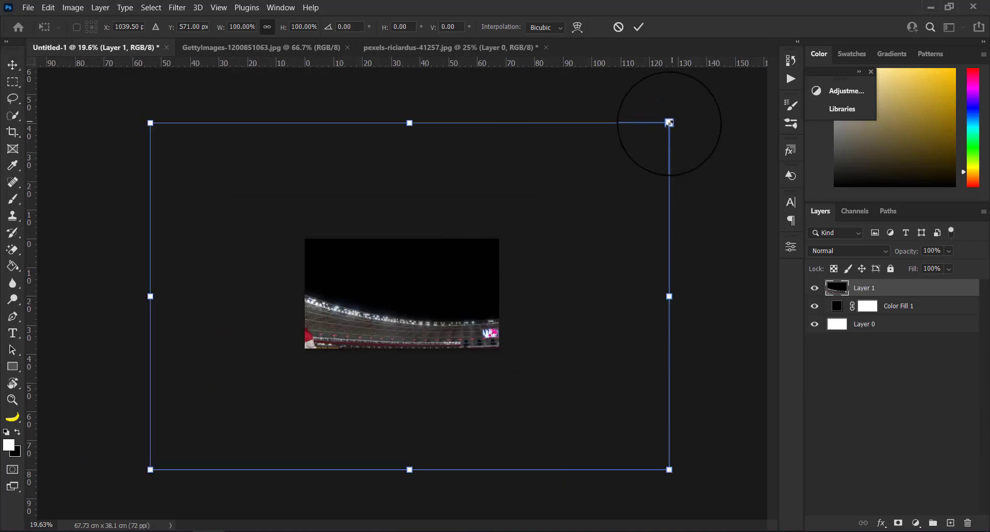
{"action": "left_click_drag", "start_coordinate": [670, 123], "coordinate": [400, 300]}
{"action": "left_click_drag", "start_coordinate": [359, 338], "coordinate": [489, 284]}
{"action": "left_click_drag", "start_coordinate": [555, 406], "coordinate": [509, 366]}
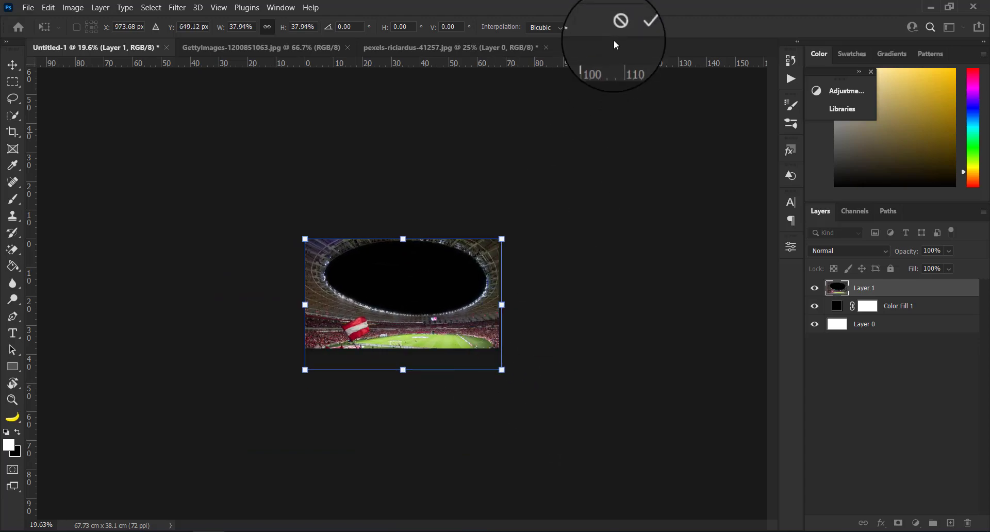
{"action": "left_click", "coordinate": [638, 27]}
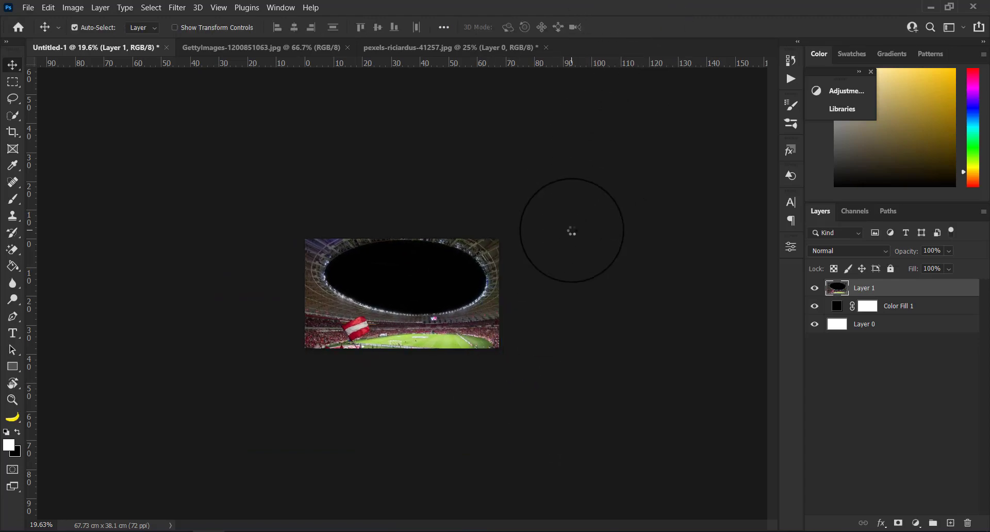
{"action": "key", "text": "ctrl+0"}
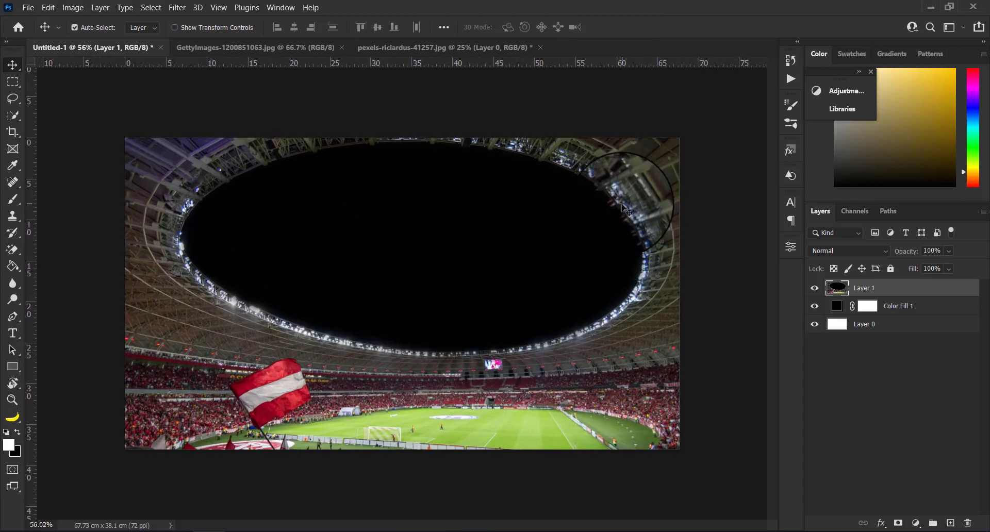
{"action": "scroll", "coordinate": [629, 200], "scroll_direction": "up", "scroll_amount": 1}
{"action": "mouse_move", "coordinate": [599, 304]}
{"action": "left_mouse_down"}
{"action": "mouse_move", "coordinate": [589, 304]}
{"action": "mouse_move", "coordinate": [613, 299]}
{"action": "left_mouse_up"}
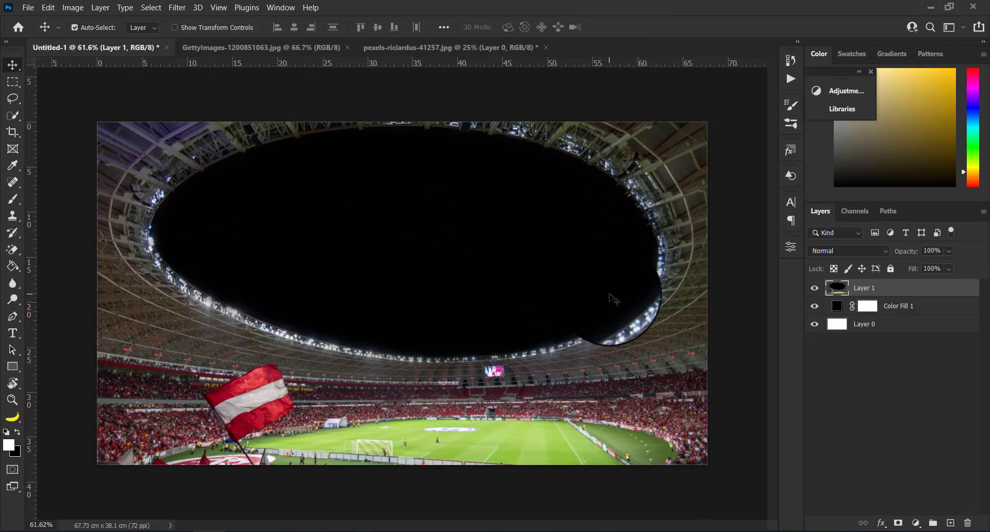
Add a new layer above the stadium and set up a black Soft Round brush at 369 px with 39% flow.
{"action": "left_click", "coordinate": [951, 523]}
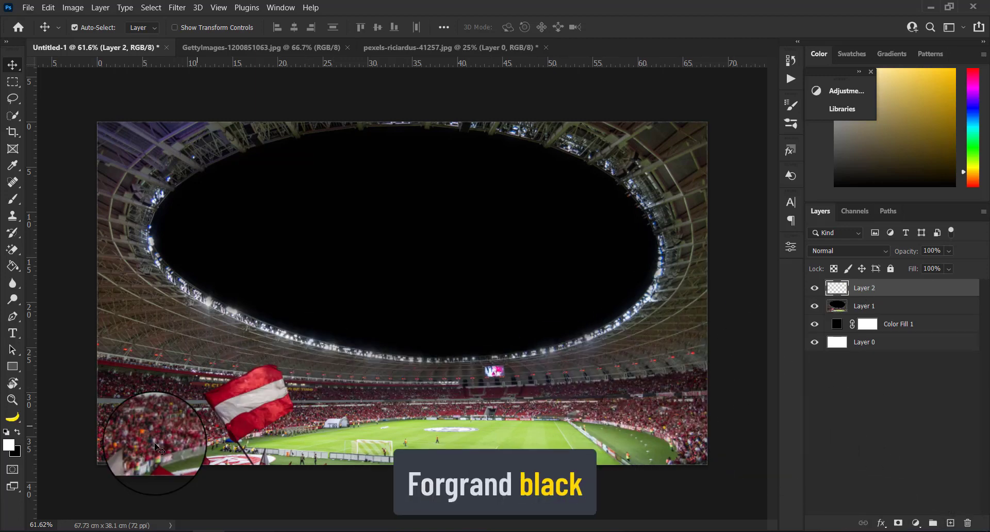
{"action": "left_click", "coordinate": [17, 432]}
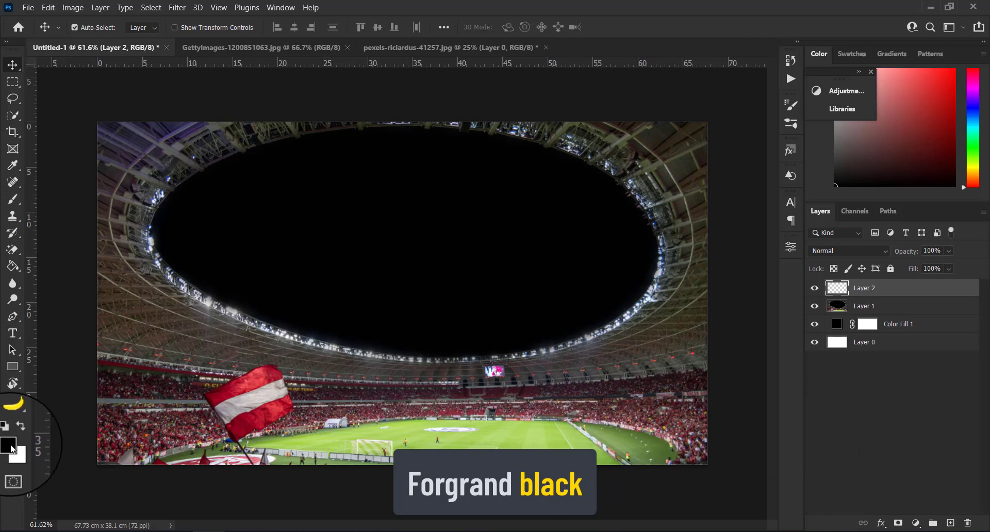
{"action": "left_click", "coordinate": [14, 201]}
{"action": "left_click", "coordinate": [93, 27]}
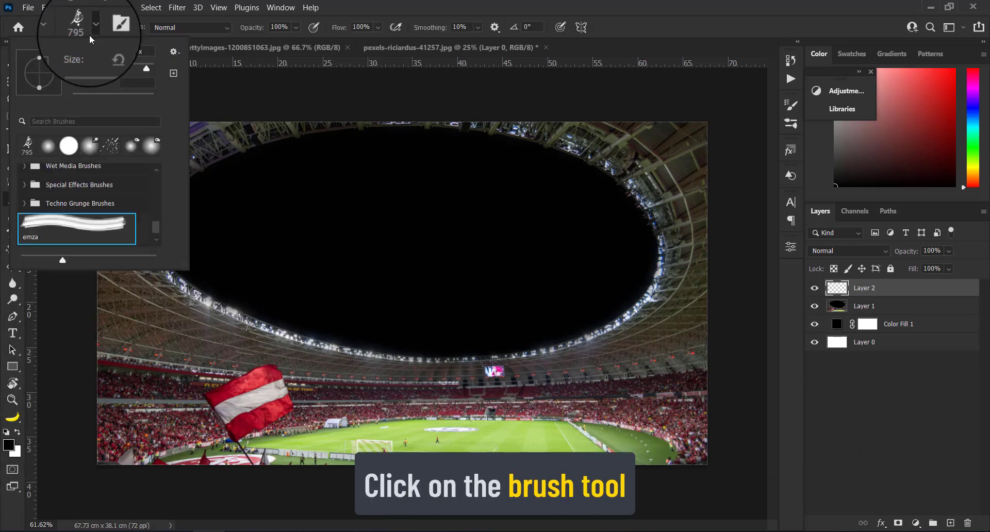
{"action": "left_click_drag", "start_coordinate": [158, 227], "coordinate": [157, 156]}
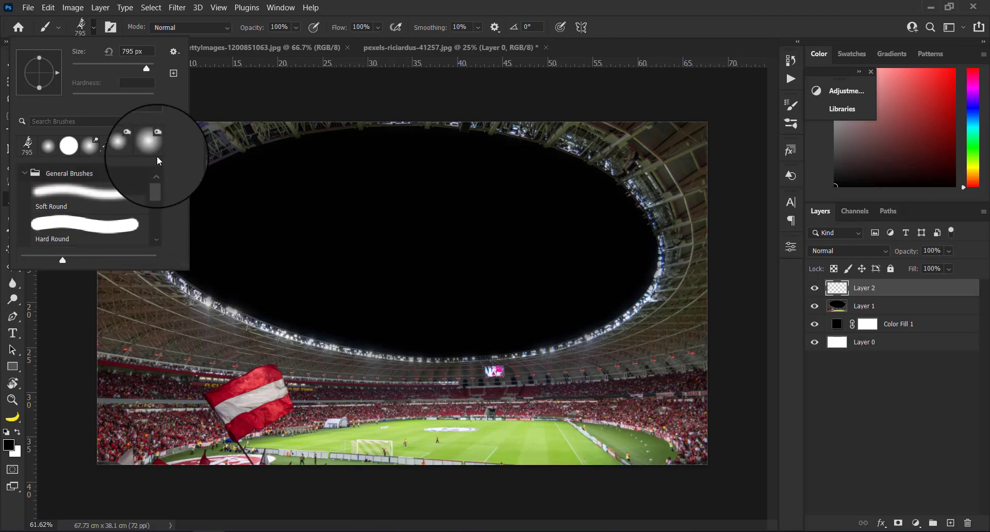
{"action": "left_click", "coordinate": [89, 196]}
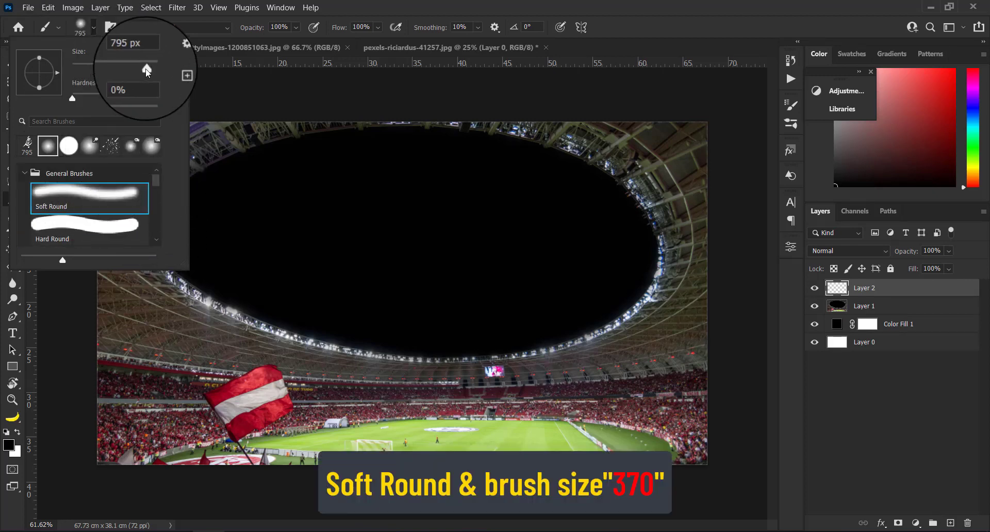
{"action": "left_click_drag", "start_coordinate": [145, 69], "coordinate": [98, 40]}
{"action": "left_click", "coordinate": [96, 31]}
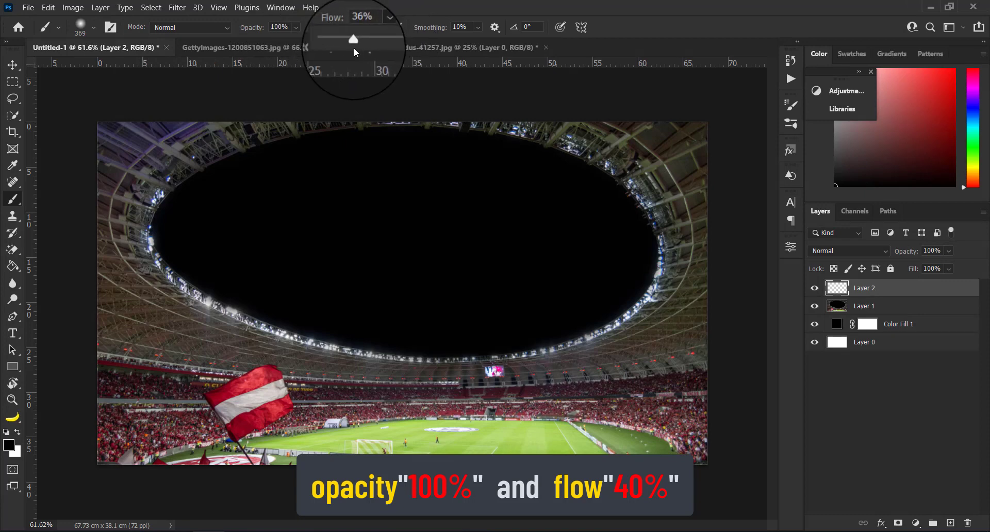
{"action": "left_click_drag", "start_coordinate": [354, 47], "coordinate": [356, 44]}
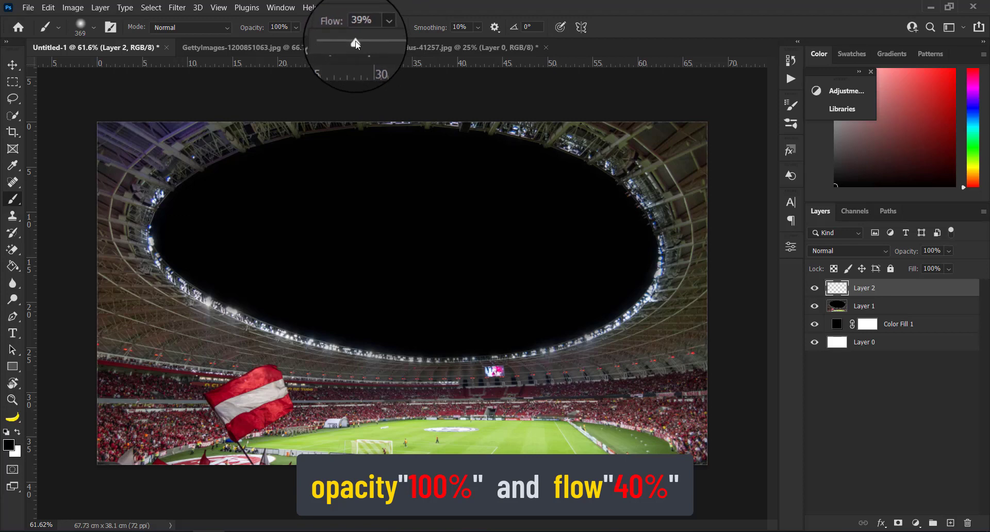
Paint black over the pitch, flag and lower stands to darken the lower part of the stadium.
{"action": "left_click", "coordinate": [468, 441]}
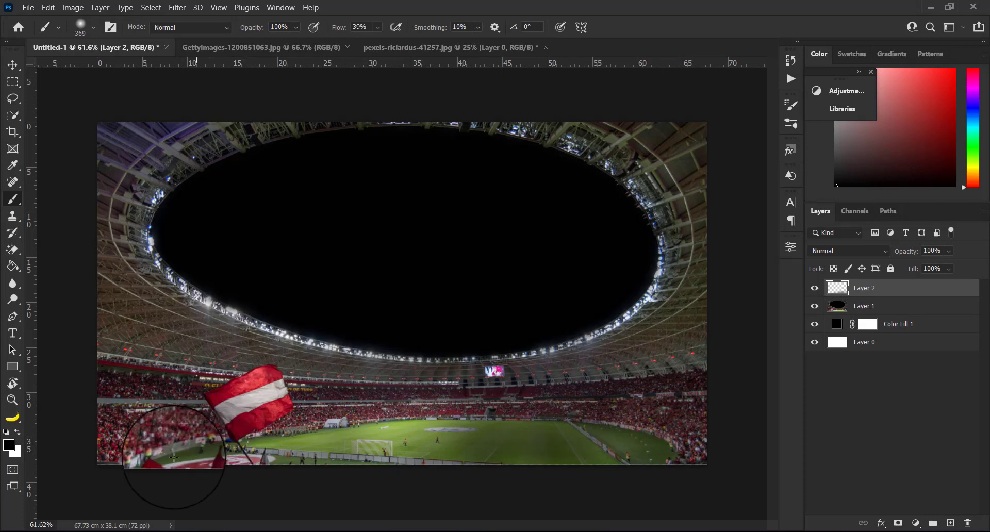
{"action": "mouse_move", "coordinate": [174, 457]}
{"action": "left_mouse_down"}
{"action": "mouse_move", "coordinate": [444, 433]}
{"action": "mouse_move", "coordinate": [479, 418]}
{"action": "mouse_move", "coordinate": [247, 383]}
{"action": "mouse_move", "coordinate": [214, 410]}
{"action": "mouse_move", "coordinate": [154, 370]}
{"action": "mouse_move", "coordinate": [79, 349]}
{"action": "mouse_move", "coordinate": [223, 453]}
{"action": "mouse_move", "coordinate": [266, 463]}
{"action": "mouse_move", "coordinate": [495, 465]}
{"action": "mouse_move", "coordinate": [693, 444]}
{"action": "mouse_move", "coordinate": [705, 373]}
{"action": "mouse_move", "coordinate": [649, 404]}
{"action": "mouse_move", "coordinate": [522, 424]}
{"action": "mouse_move", "coordinate": [350, 410]}
{"action": "mouse_move", "coordinate": [426, 412]}
{"action": "mouse_move", "coordinate": [308, 434]}
{"action": "mouse_move", "coordinate": [291, 427]}
{"action": "mouse_move", "coordinate": [299, 437]}
{"action": "mouse_move", "coordinate": [445, 467]}
{"action": "mouse_move", "coordinate": [522, 461]}
{"action": "left_mouse_up"}
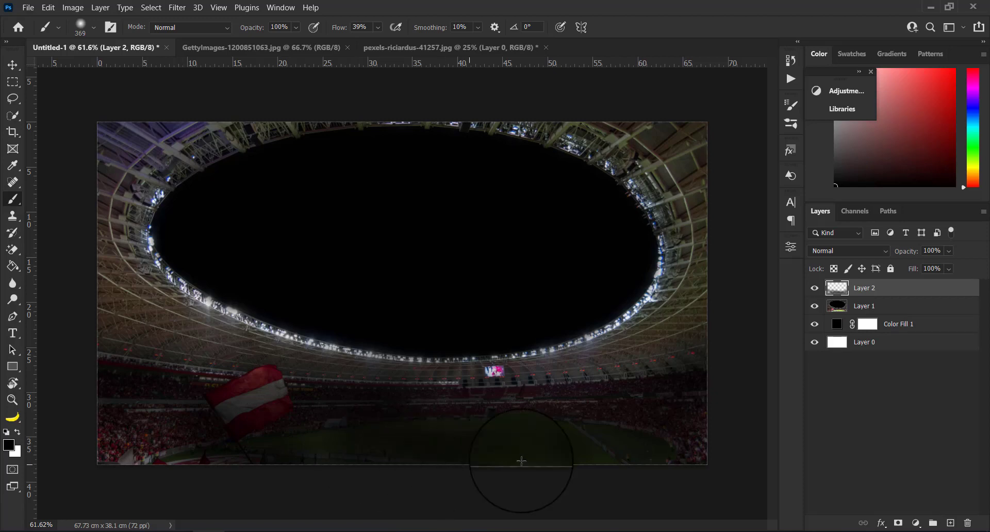
{"action": "mouse_move", "coordinate": [591, 466]}
{"action": "left_mouse_down"}
{"action": "mouse_move", "coordinate": [628, 466]}
{"action": "mouse_move", "coordinate": [101, 451]}
{"action": "mouse_move", "coordinate": [138, 470]}
{"action": "mouse_move", "coordinate": [208, 461]}
{"action": "mouse_move", "coordinate": [308, 473]}
{"action": "mouse_move", "coordinate": [269, 390]}
{"action": "mouse_move", "coordinate": [104, 327]}
{"action": "mouse_move", "coordinate": [409, 404]}
{"action": "mouse_move", "coordinate": [547, 390]}
{"action": "mouse_move", "coordinate": [707, 351]}
{"action": "mouse_move", "coordinate": [687, 337]}
{"action": "mouse_move", "coordinate": [624, 364]}
{"action": "mouse_move", "coordinate": [684, 422]}
{"action": "left_mouse_up"}
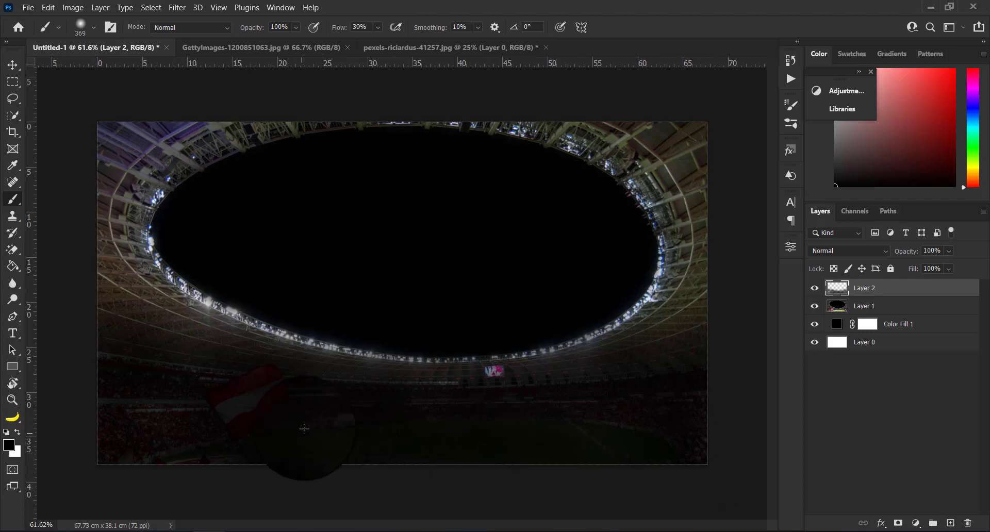
{"action": "mouse_move", "coordinate": [305, 428]}
{"action": "left_mouse_down"}
{"action": "mouse_move", "coordinate": [404, 481]}
{"action": "mouse_move", "coordinate": [166, 464]}
{"action": "mouse_move", "coordinate": [73, 435]}
{"action": "mouse_move", "coordinate": [258, 390]}
{"action": "left_mouse_up"}
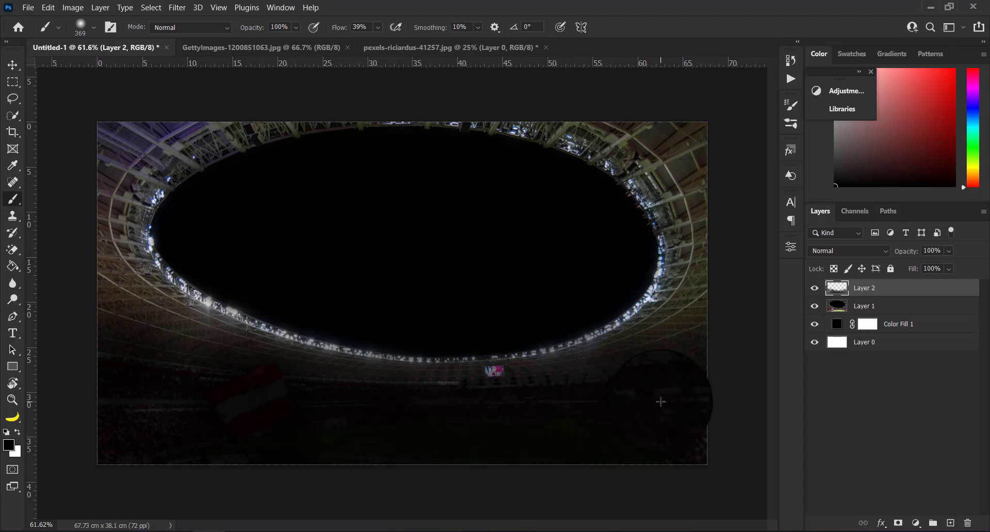
Add a Curves adjustment layer on top and shape an S-curve with lowered shadows and slightly raised highlights.
{"action": "left_click", "coordinate": [916, 525]}
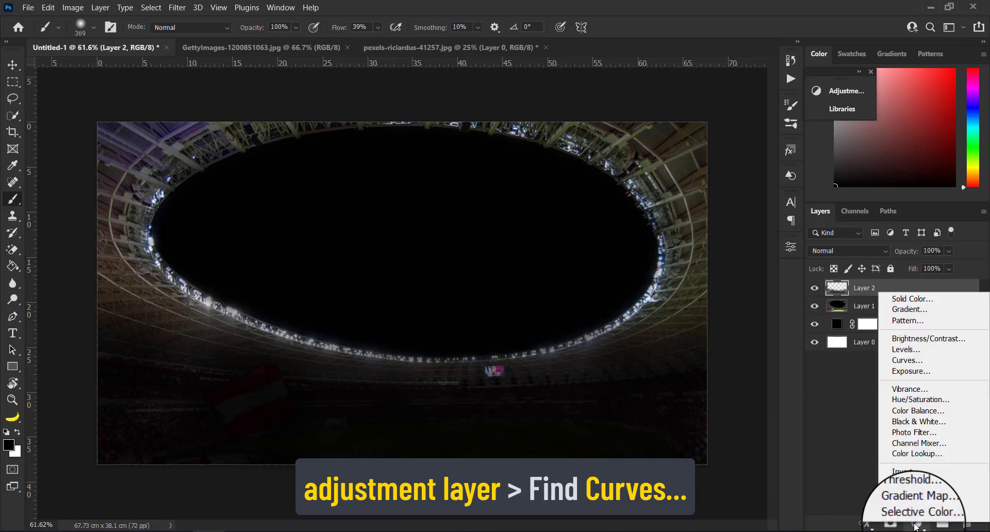
{"action": "left_click", "coordinate": [902, 362]}
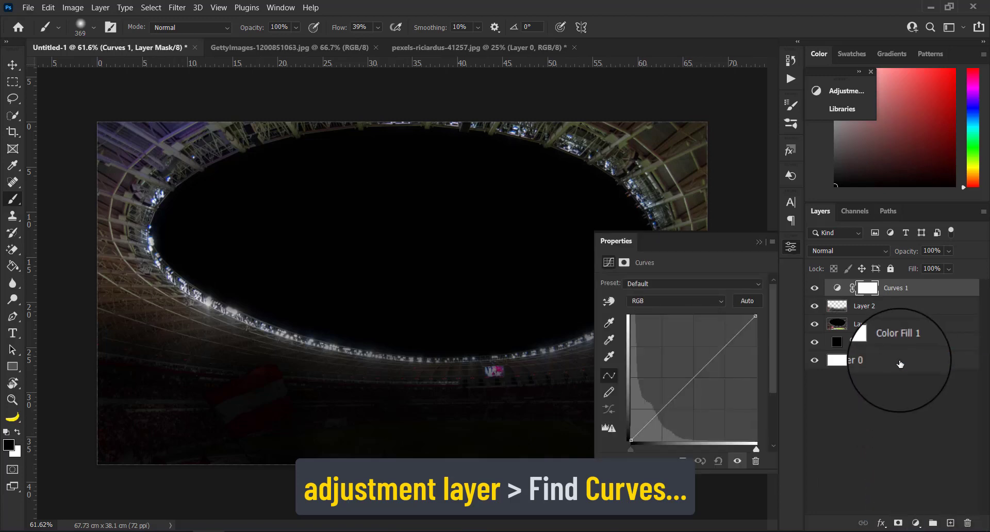
{"action": "left_click", "coordinate": [659, 412]}
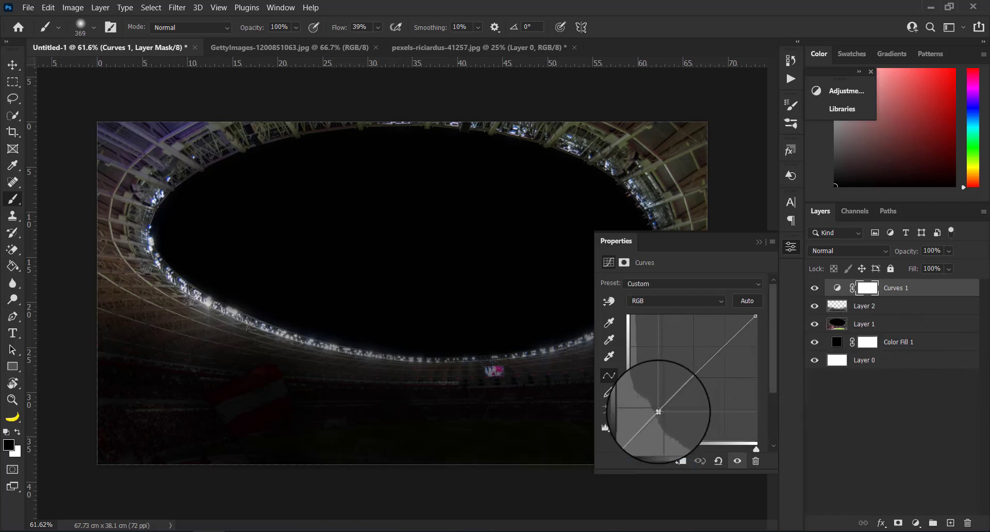
{"action": "left_click_drag", "start_coordinate": [660, 414], "coordinate": [666, 416]}
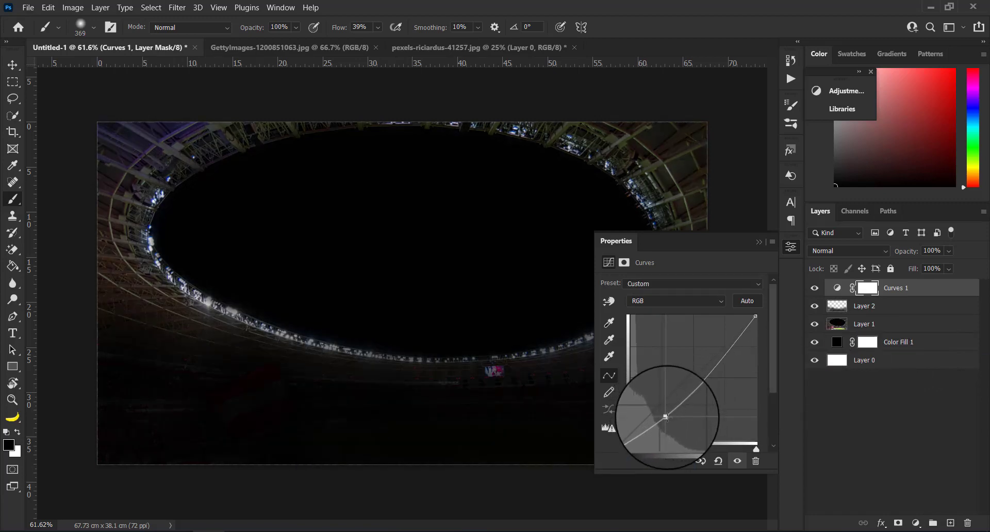
{"action": "left_click", "coordinate": [721, 353]}
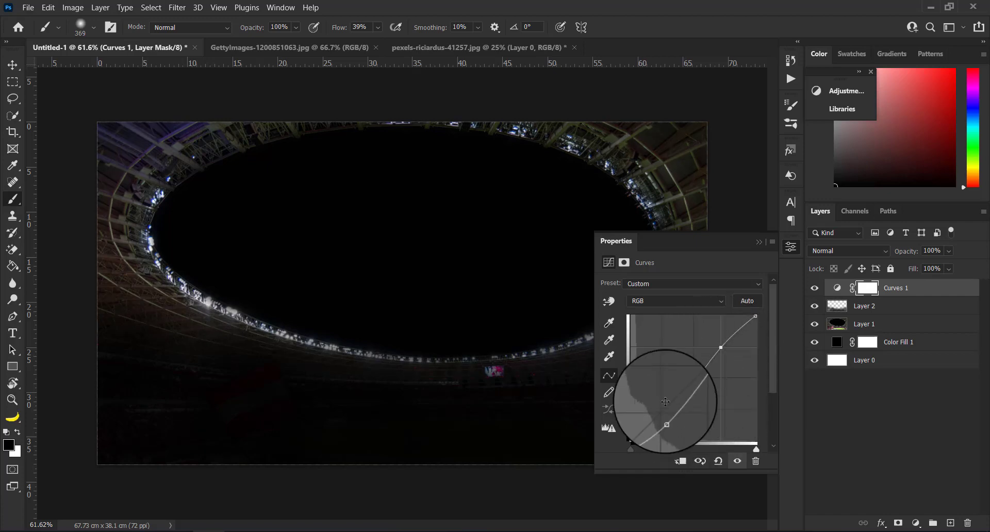
{"action": "left_click", "coordinate": [759, 242]}
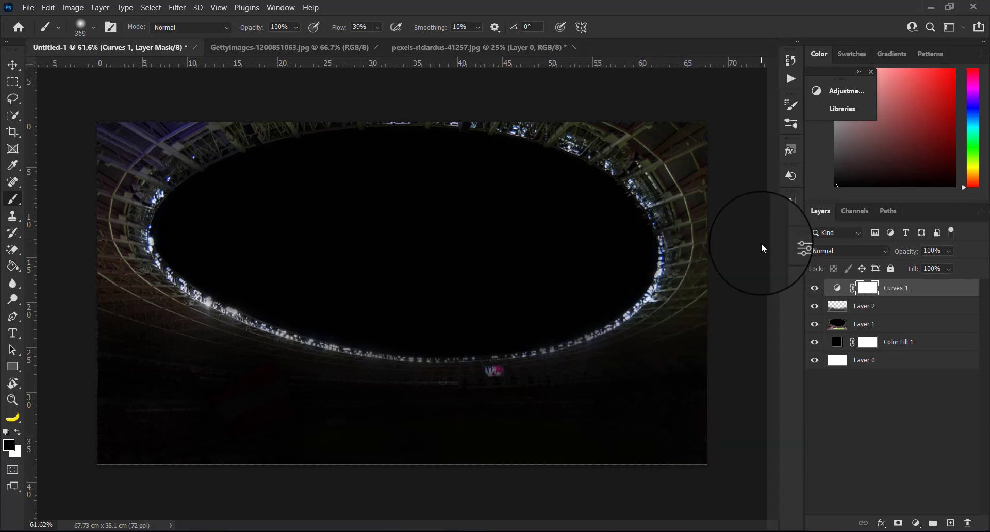
Add a Gradient Map adjustment layer and set its dark colour stop to 211301.
{"action": "left_click", "coordinate": [917, 524]}
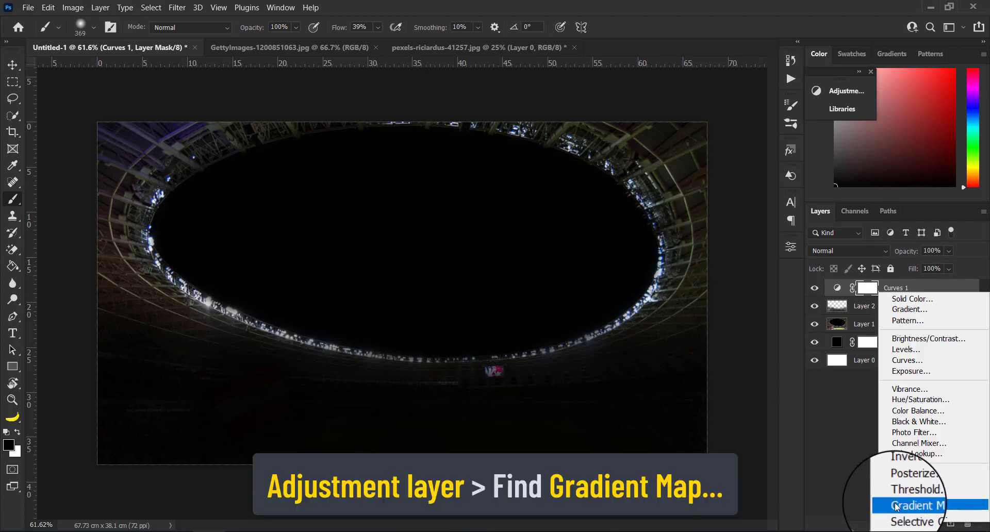
{"action": "left_click", "coordinate": [923, 505]}
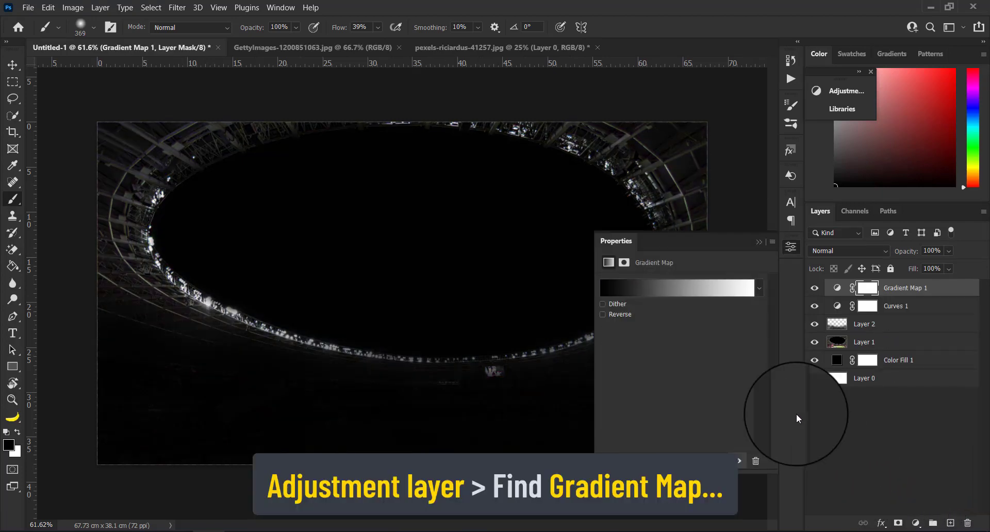
{"action": "left_click", "coordinate": [669, 287]}
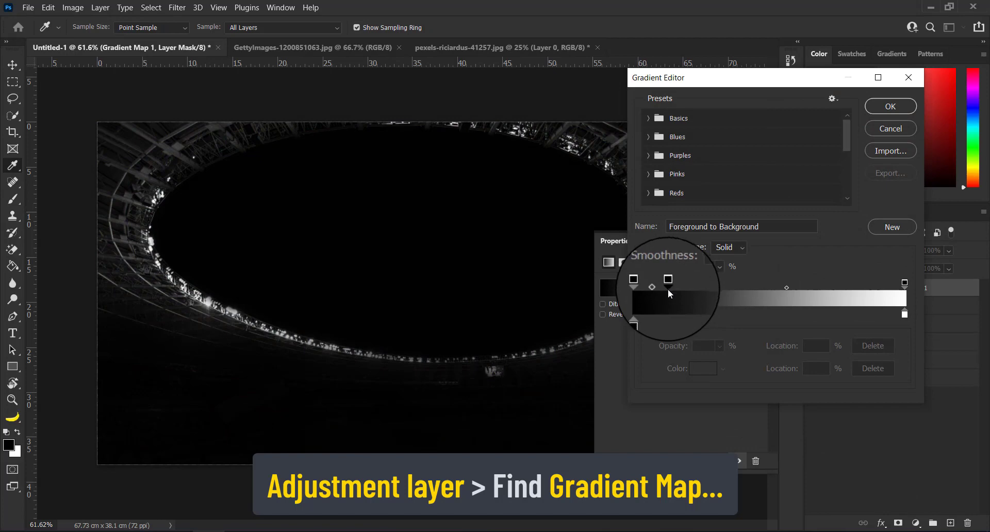
{"action": "double_click", "coordinate": [645, 314]}
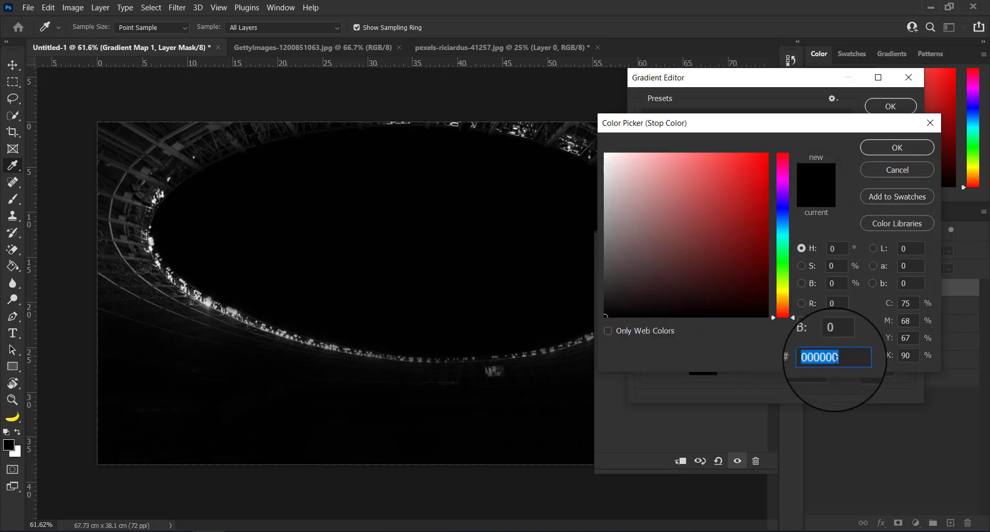
{"action": "type", "text": "211"}
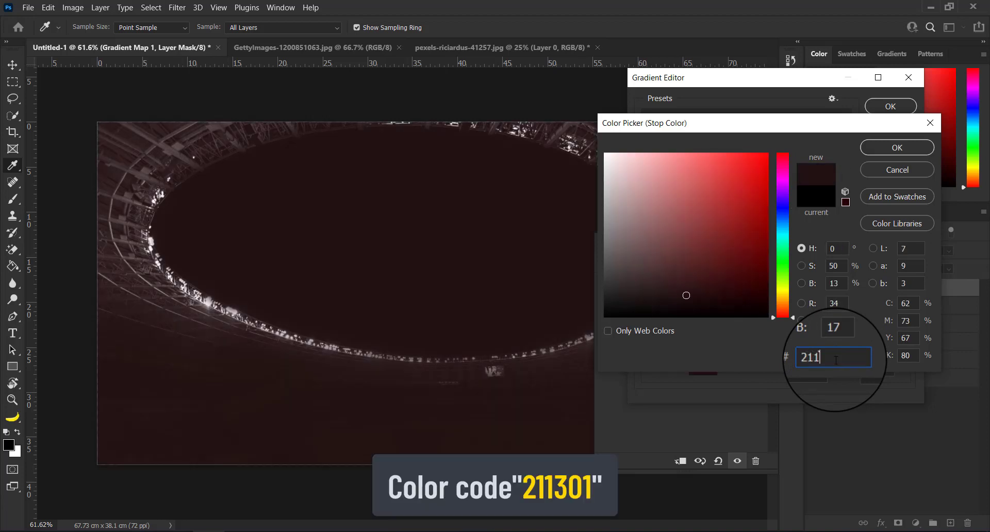
{"action": "type", "text": "301"}
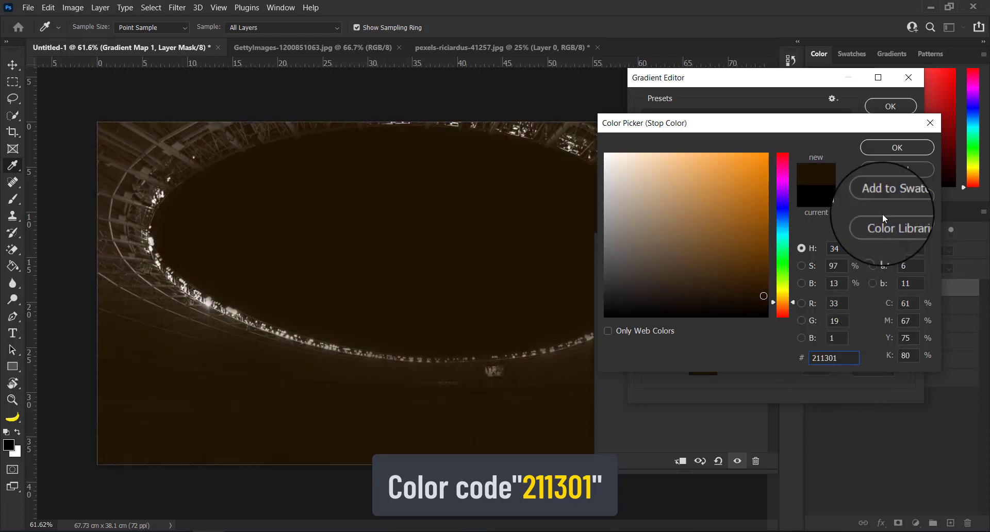
{"action": "left_click", "coordinate": [883, 145]}
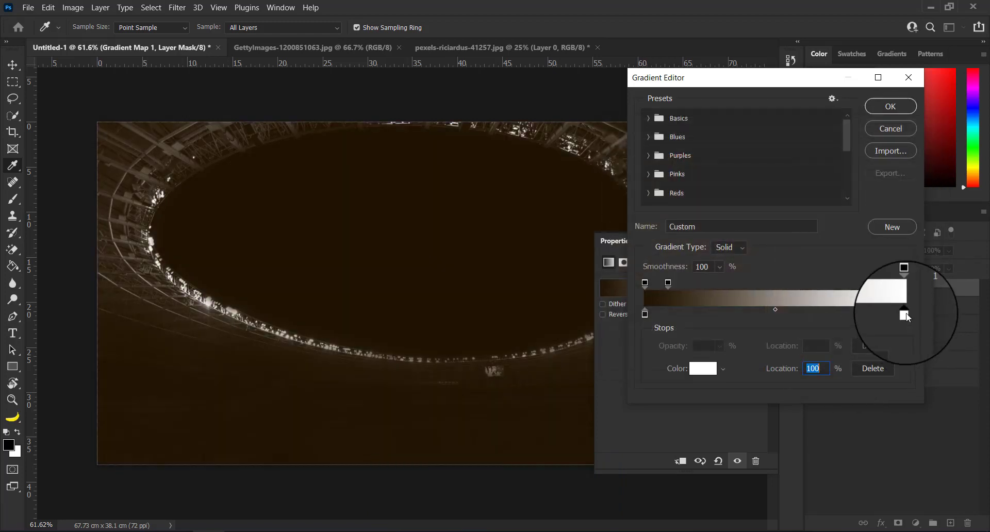
Set the gradient map's light colour stop to fa8f04 and apply the gradient.
{"action": "double_click", "coordinate": [905, 315]}
{"action": "type", "text": "f"}
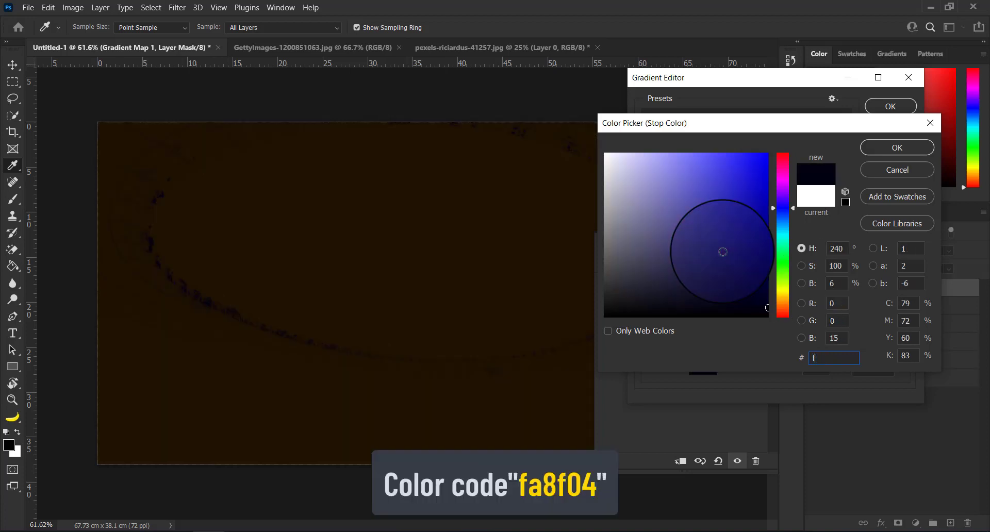
{"action": "type", "text": "a"}
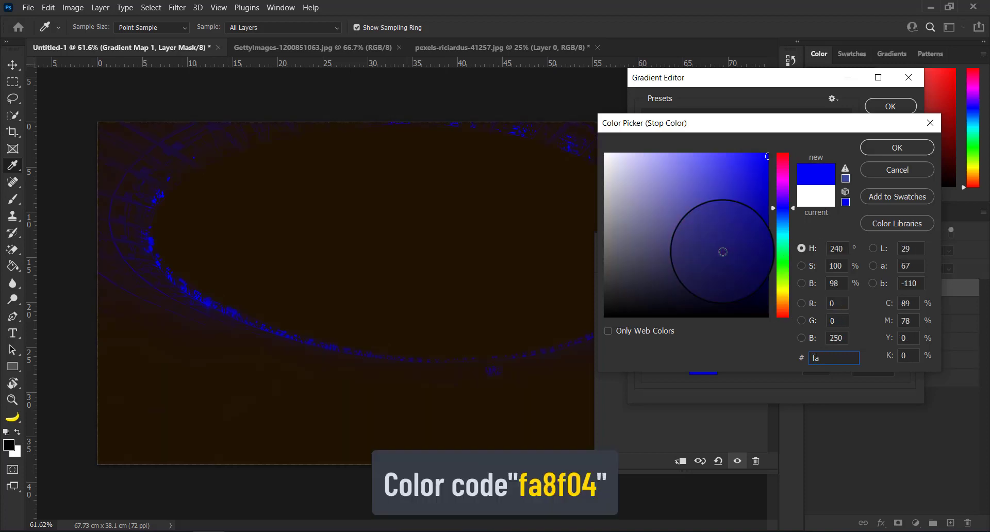
{"action": "type", "text": "8f"}
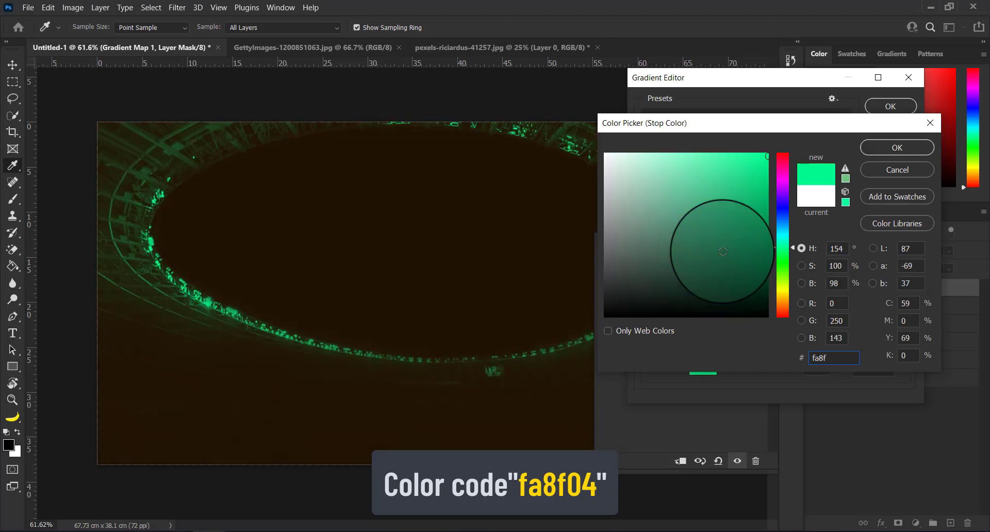
{"action": "type", "text": "04"}
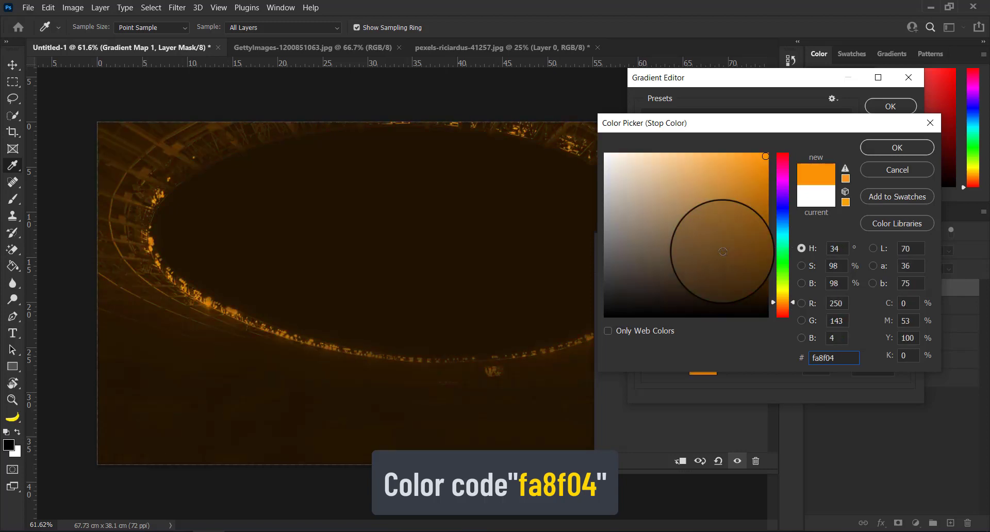
{"action": "left_click", "coordinate": [887, 148]}
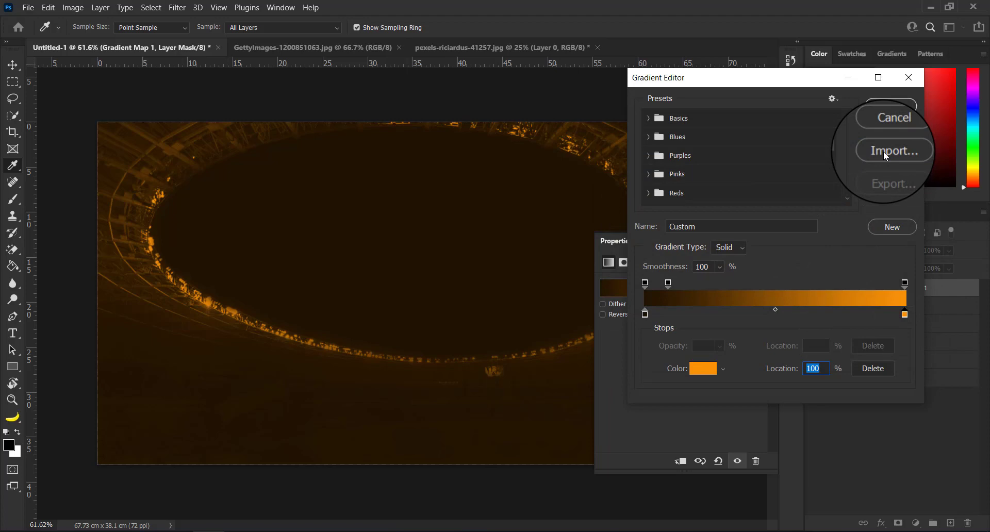
{"action": "left_click", "coordinate": [894, 108]}
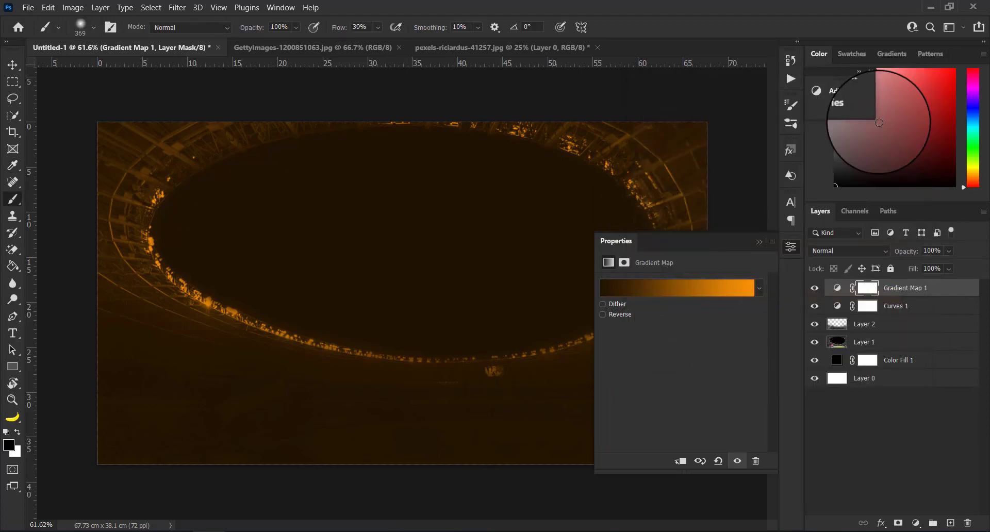
{"action": "left_click", "coordinate": [759, 243]}
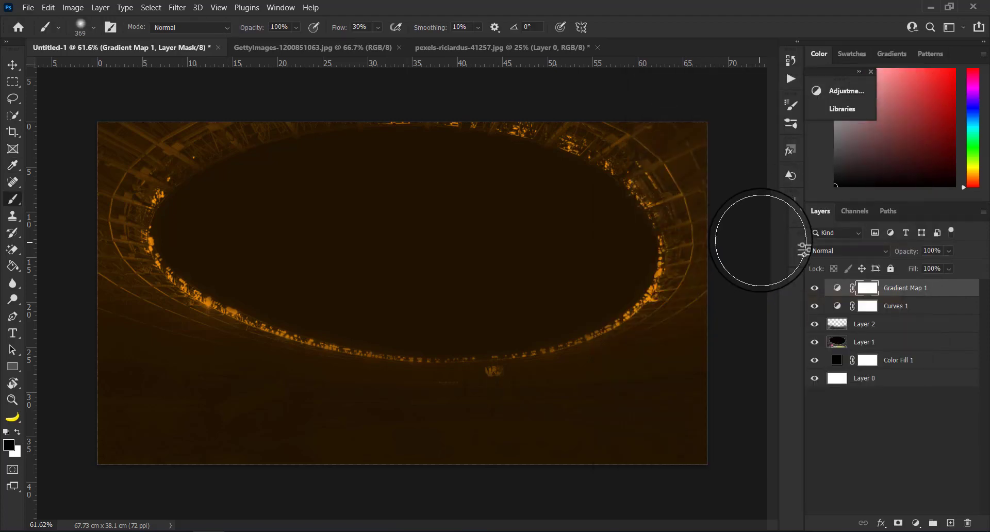
Draw a full-height vertical rectangle about 292 × 1080 px over the left part of the canvas, with white fill and no stroke.
{"action": "left_click", "coordinate": [14, 369]}
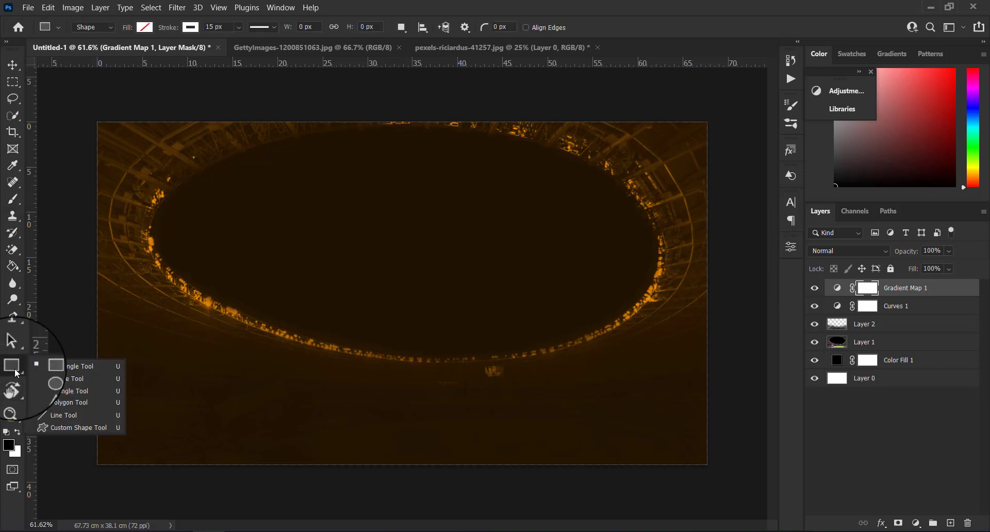
{"action": "left_click", "coordinate": [61, 366]}
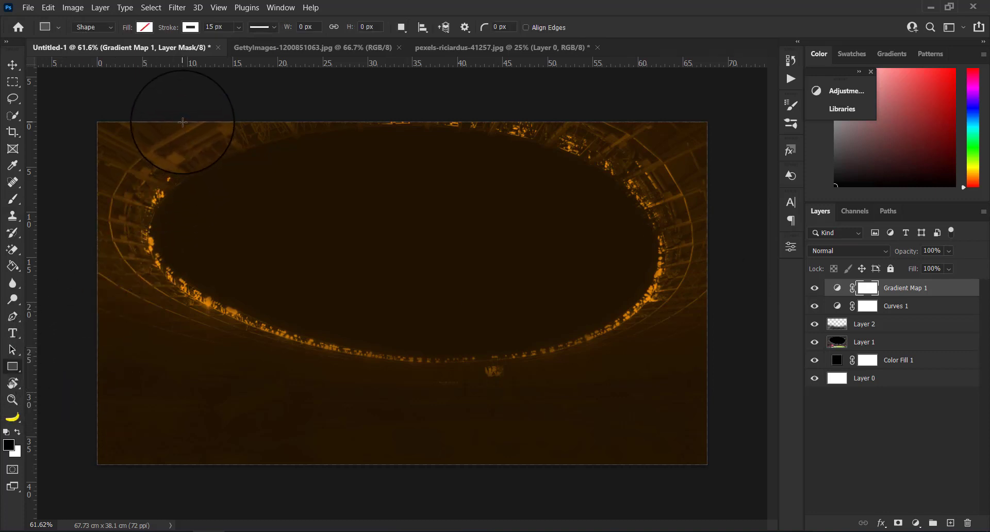
{"action": "left_click_drag", "start_coordinate": [182, 122], "coordinate": [274, 466]}
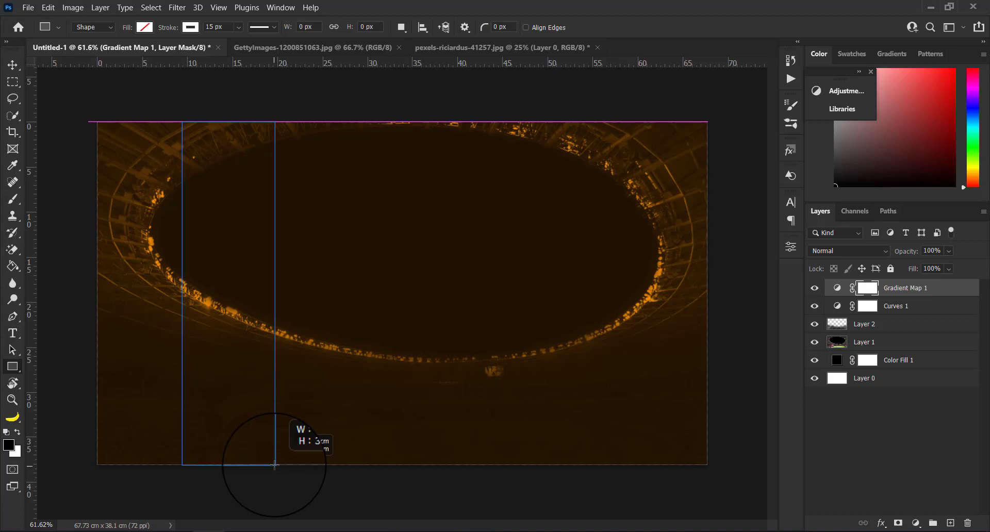
{"action": "left_click_drag", "start_coordinate": [275, 465], "coordinate": [274, 464]}
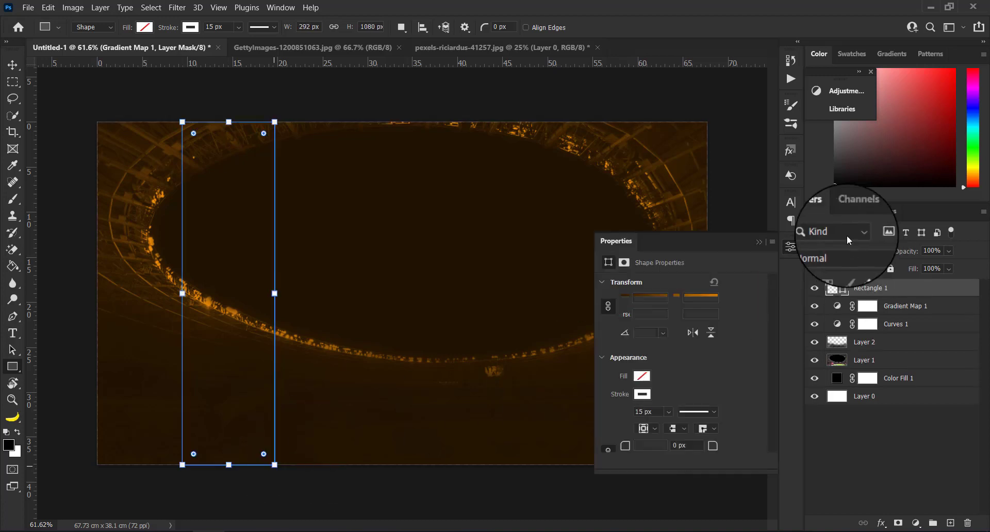
{"action": "left_click", "coordinate": [759, 241]}
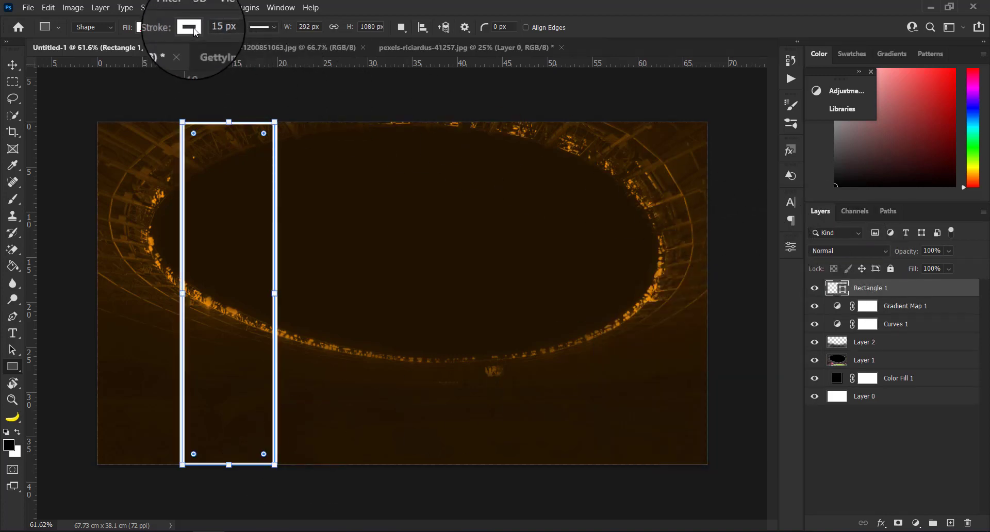
{"action": "left_click", "coordinate": [145, 27]}
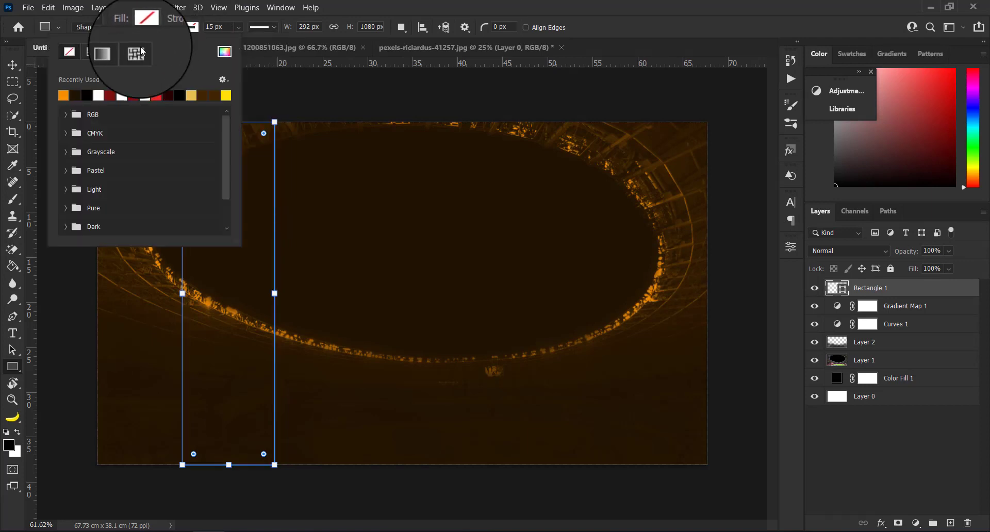
{"action": "left_click", "coordinate": [98, 95]}
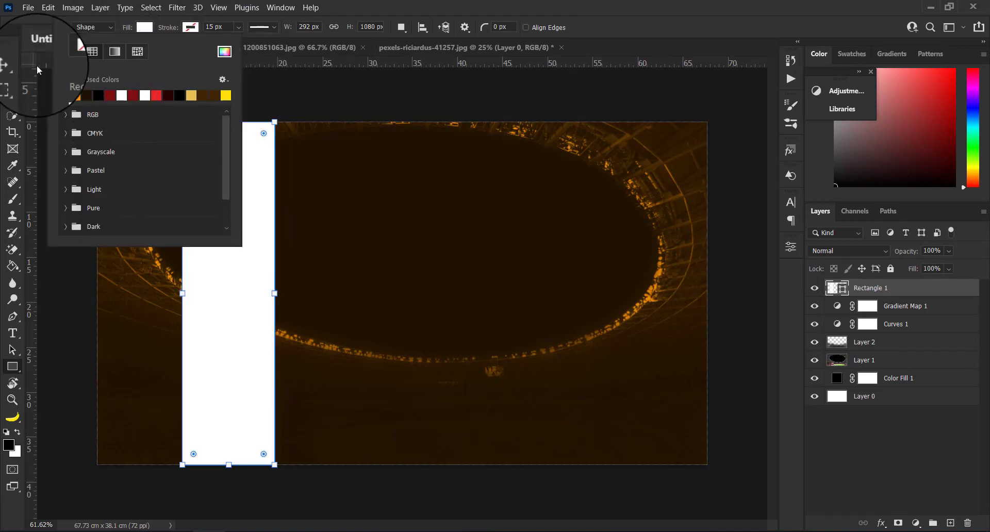
Duplicate the white rectangle twice and spread the copies across the canvas as three evenly spaced vertical bars.
{"action": "left_click", "coordinate": [14, 69]}
{"action": "left_click", "coordinate": [15, 69]}
{"action": "key", "text": "ctrl+j"}
{"action": "left_click_drag", "start_coordinate": [218, 155], "coordinate": [553, 172]}
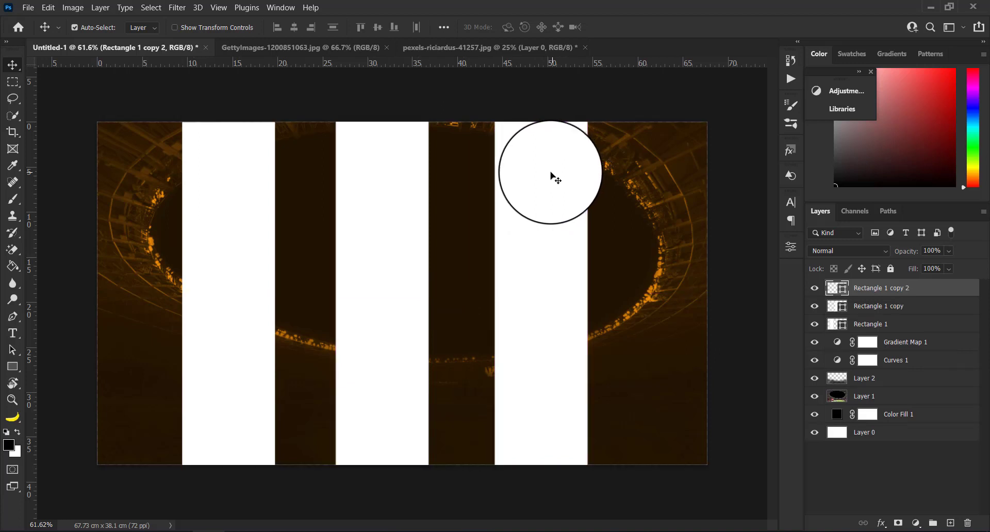
{"action": "left_click_drag", "start_coordinate": [561, 178], "coordinate": [574, 173]}
{"action": "left_click", "coordinate": [420, 199]}
{"action": "left_click_drag", "start_coordinate": [407, 199], "coordinate": [419, 197]}
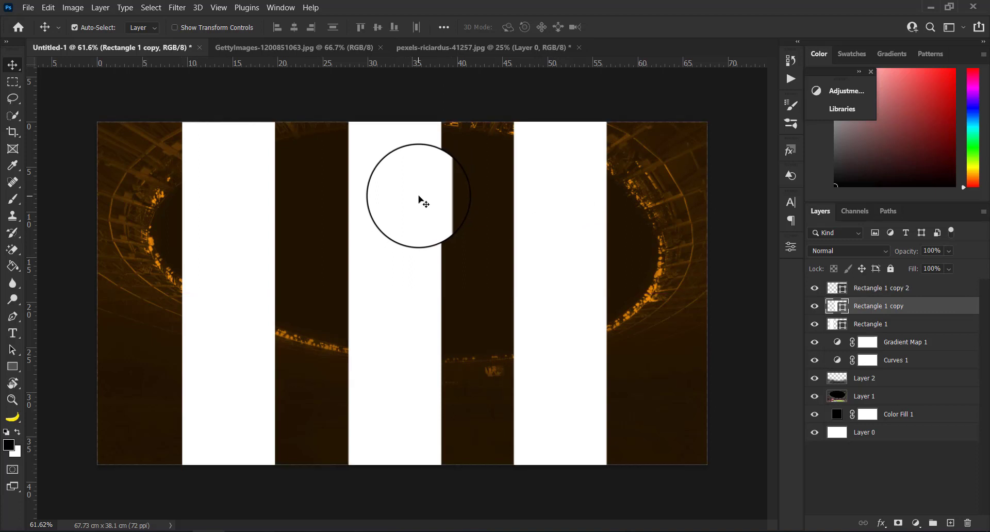
Group the three rectangle layers.
{"action": "left_click", "coordinate": [886, 331], "text": "shift"}
{"action": "left_click", "coordinate": [887, 291], "text": "shift"}
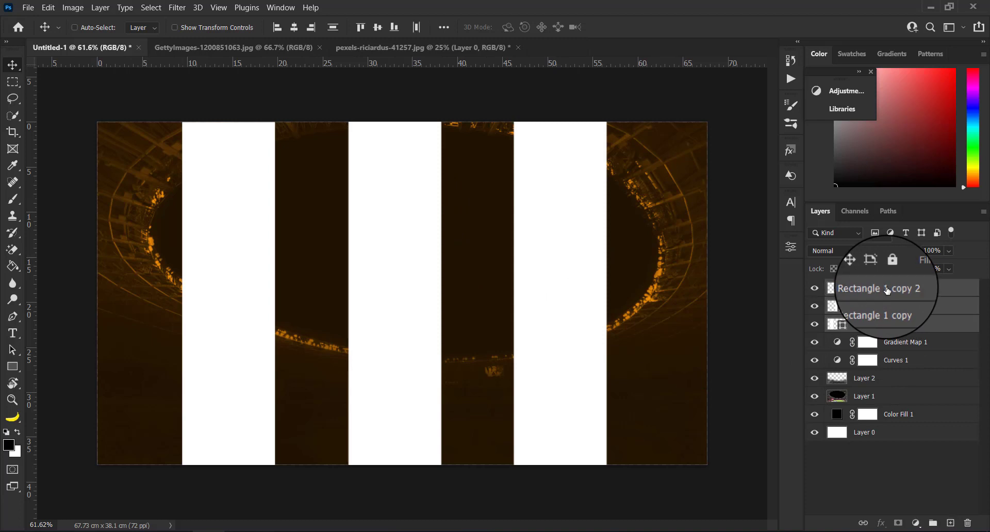
{"action": "left_click_drag", "start_coordinate": [888, 291], "coordinate": [934, 524]}
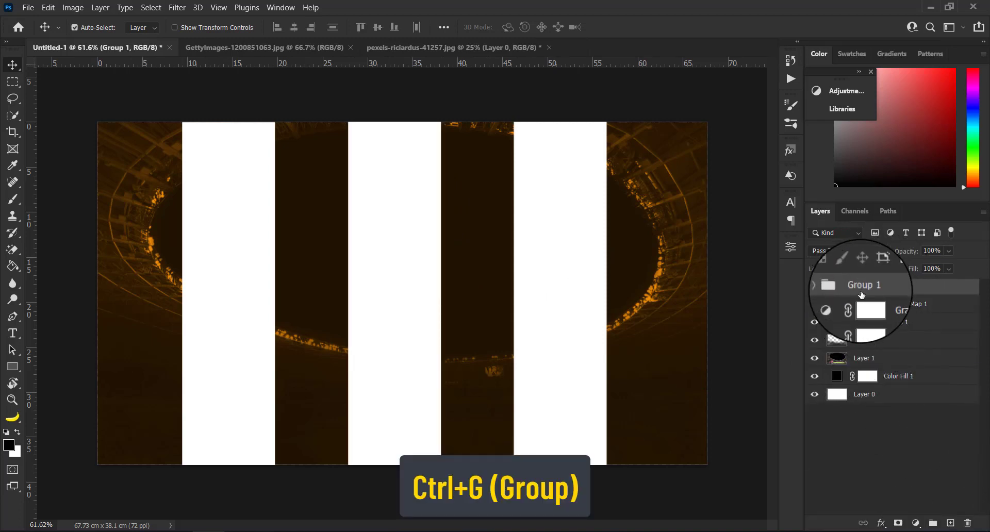
Group the layers from Gradient Map 1 down to Color Fill 1 and name the group background.
{"action": "left_click", "coordinate": [895, 306]}
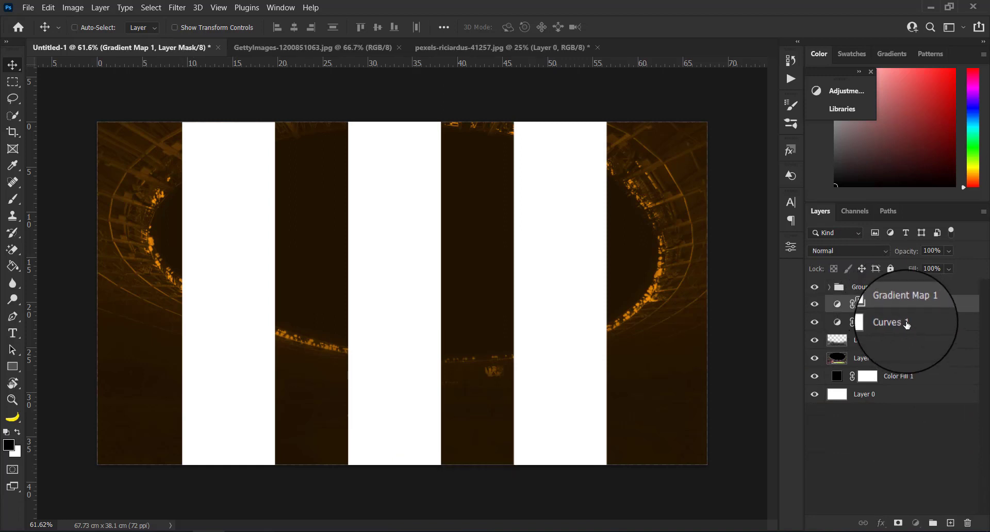
{"action": "left_click", "coordinate": [902, 340], "text": "shift"}
{"action": "left_click", "coordinate": [904, 378], "text": "shift"}
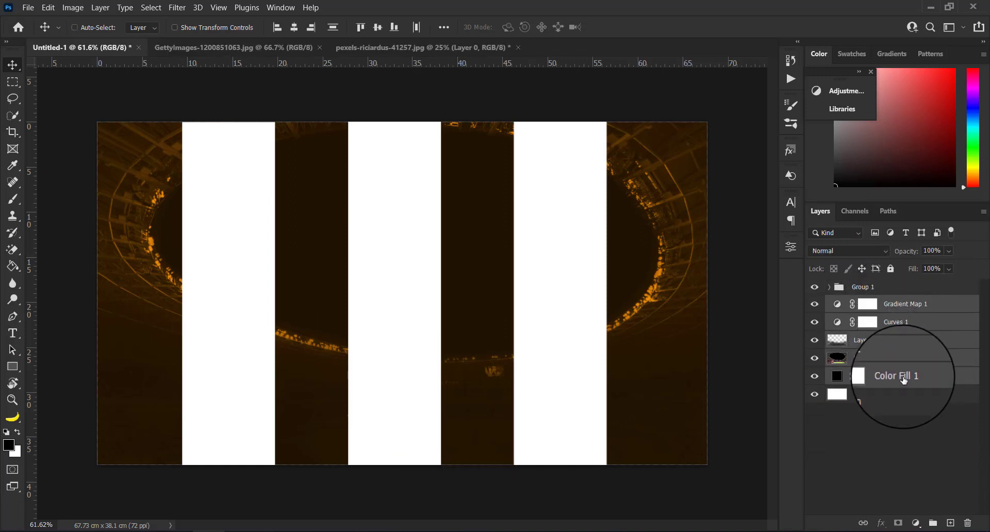
{"action": "key", "text": "ctrl+g"}
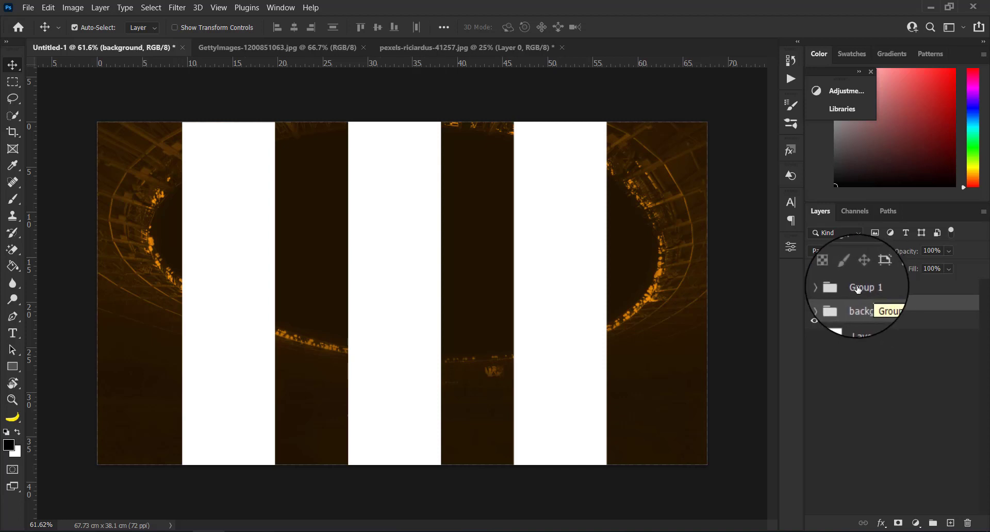
Merge the three rectangle shapes inside Group 1 into a single shape layer.
{"action": "left_click", "coordinate": [829, 287]}
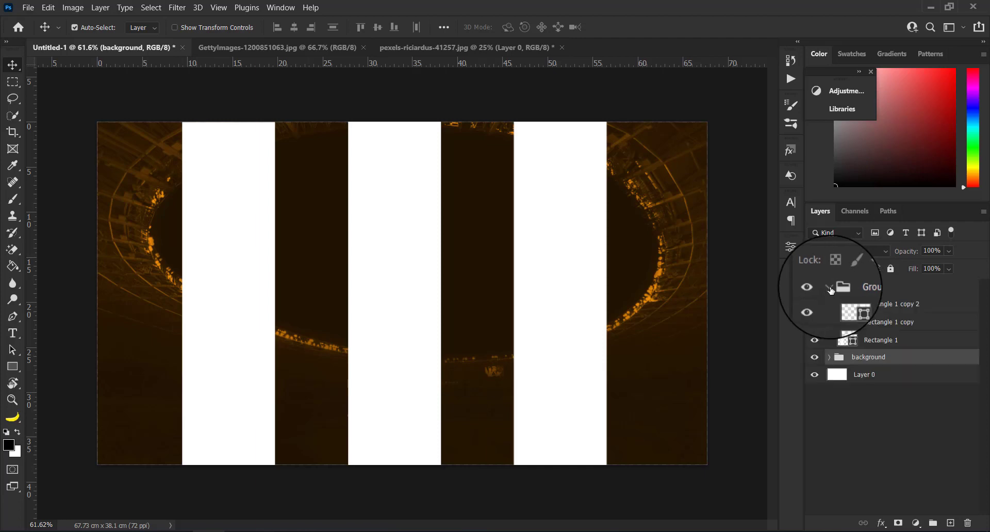
{"action": "left_click", "coordinate": [892, 345]}
{"action": "left_click", "coordinate": [886, 305], "text": "shift"}
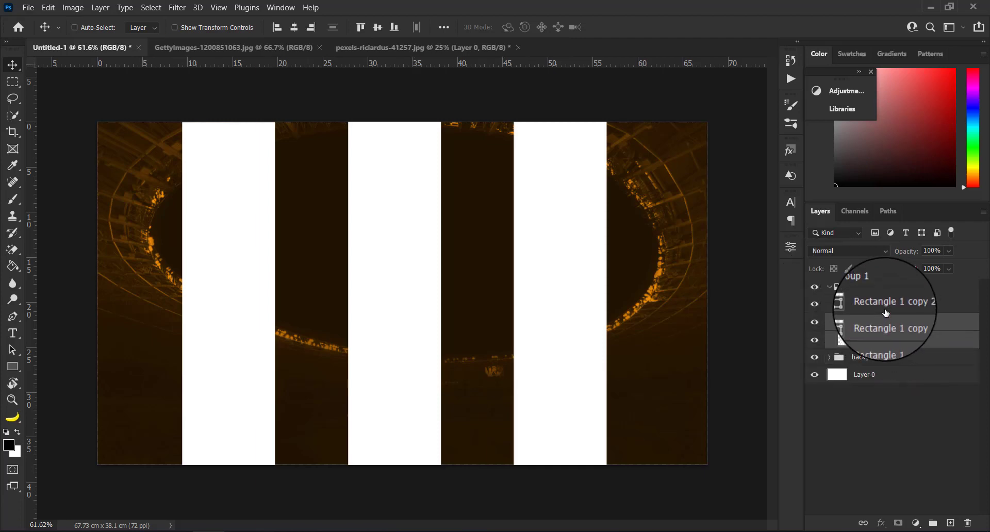
{"action": "right_click", "coordinate": [886, 307]}
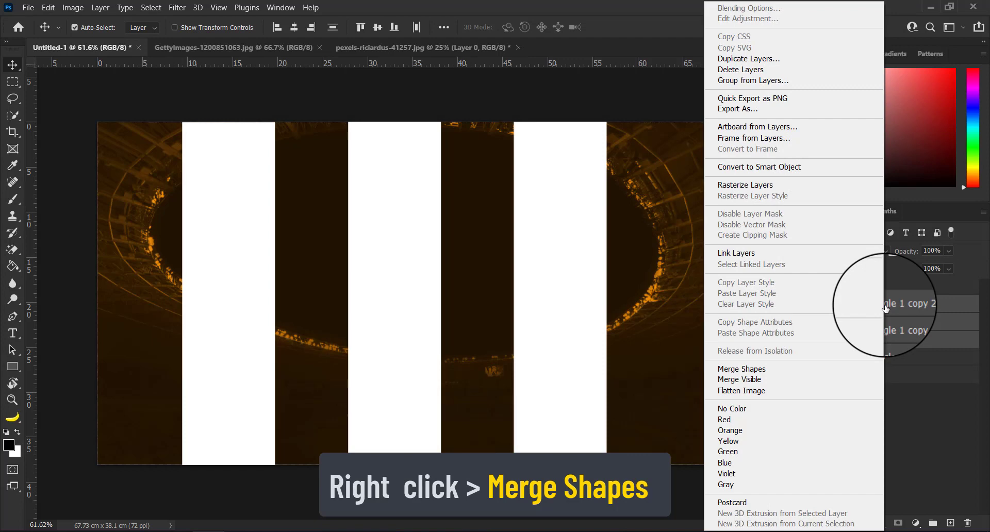
{"action": "left_click", "coordinate": [764, 369]}
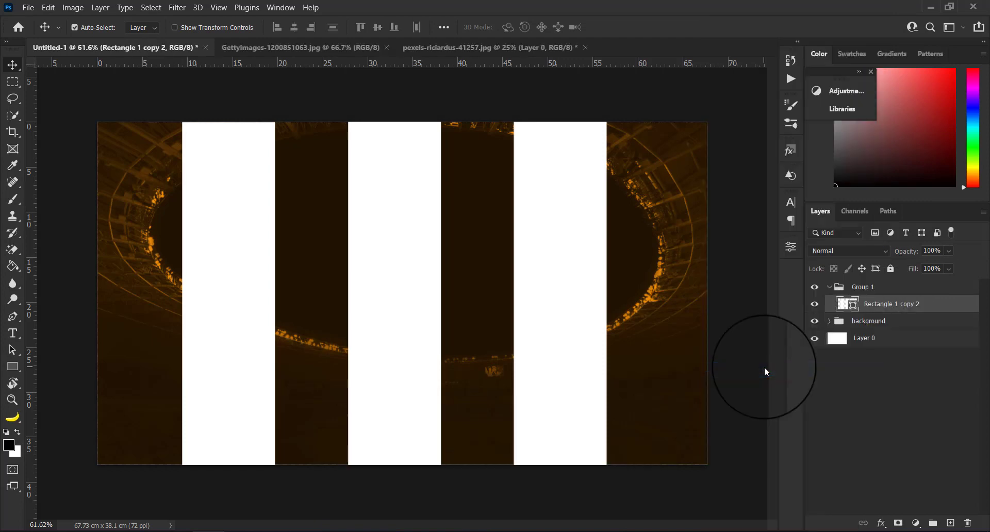
Rename the bars' group to shape and set its blend mode to Overlay.
{"action": "left_click", "coordinate": [830, 288]}
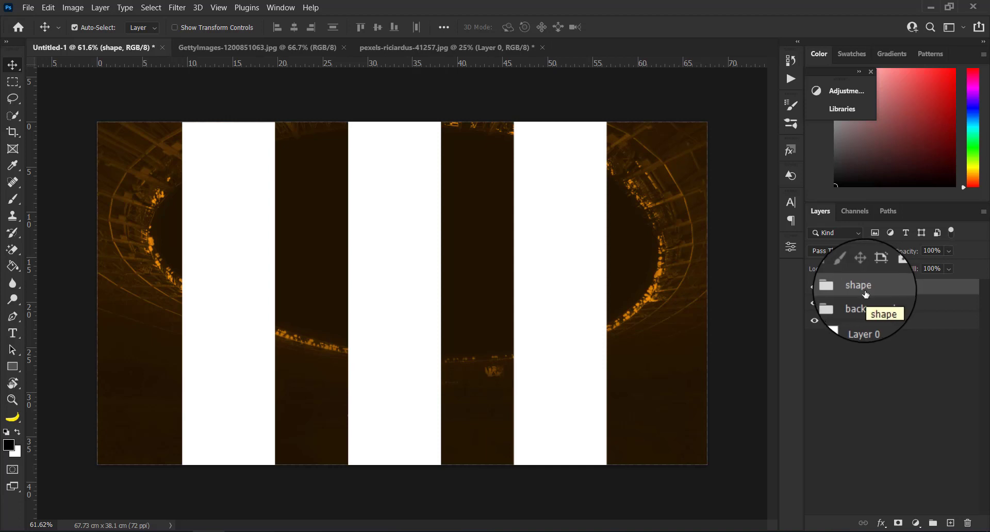
{"action": "left_click", "coordinate": [860, 251]}
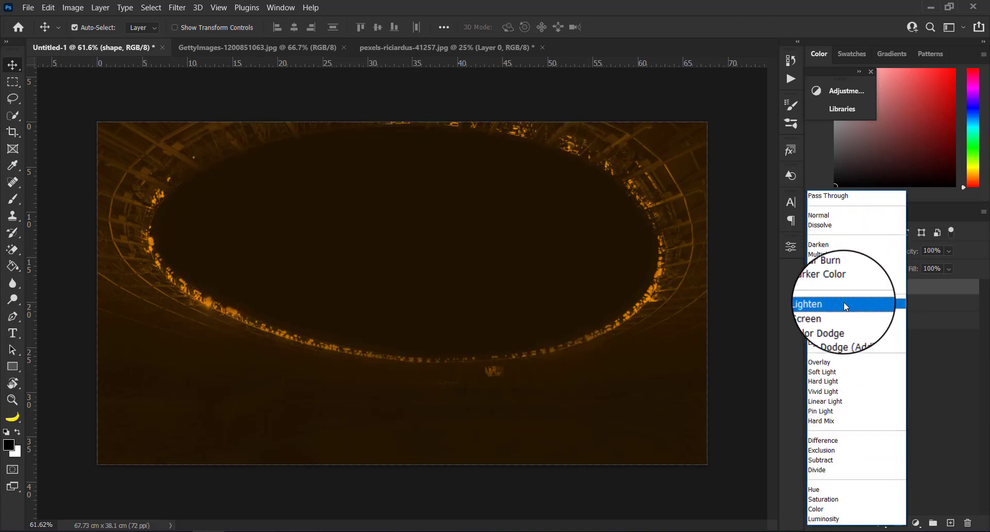
{"action": "left_click", "coordinate": [836, 366]}
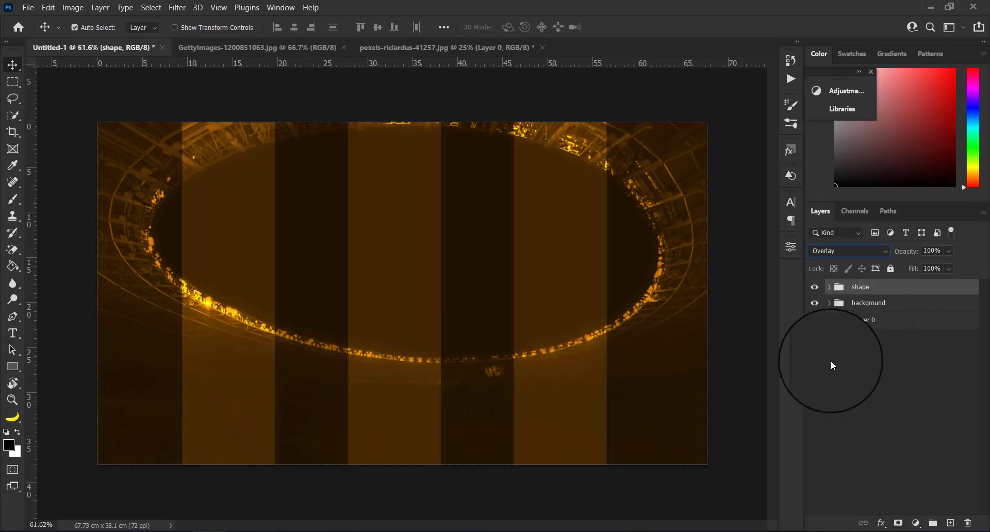
Switch to the GettyImages-1200851063.jpg document and select the goalkeeper automatically with Select Subject.
{"action": "left_click", "coordinate": [303, 43]}
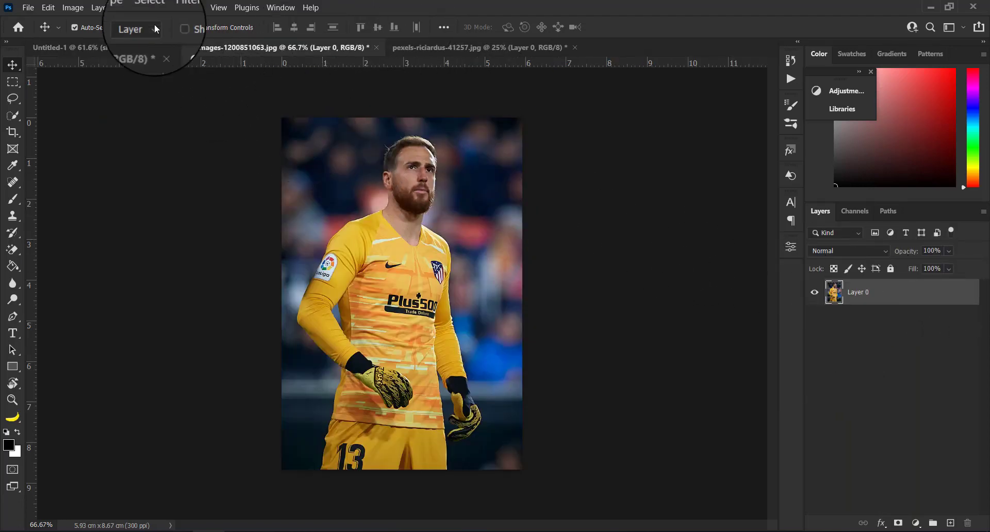
{"action": "left_click", "coordinate": [152, 10]}
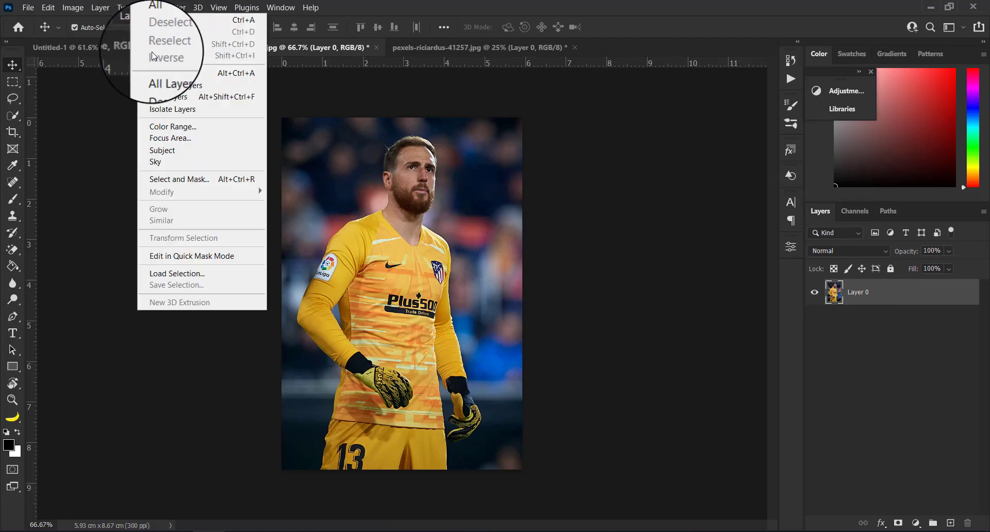
{"action": "left_click", "coordinate": [163, 151]}
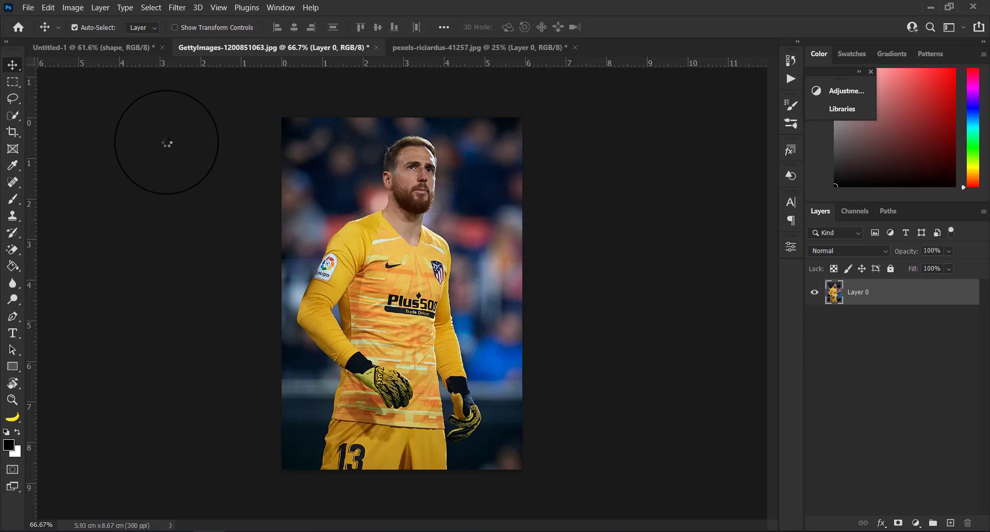
Use the Quick Selection tool, with the brush size reduced to 4, to remove the background gap between the bent arm and torso from the selection.
{"action": "scroll", "coordinate": [387, 309], "scroll_direction": "up", "scroll_amount": 5}
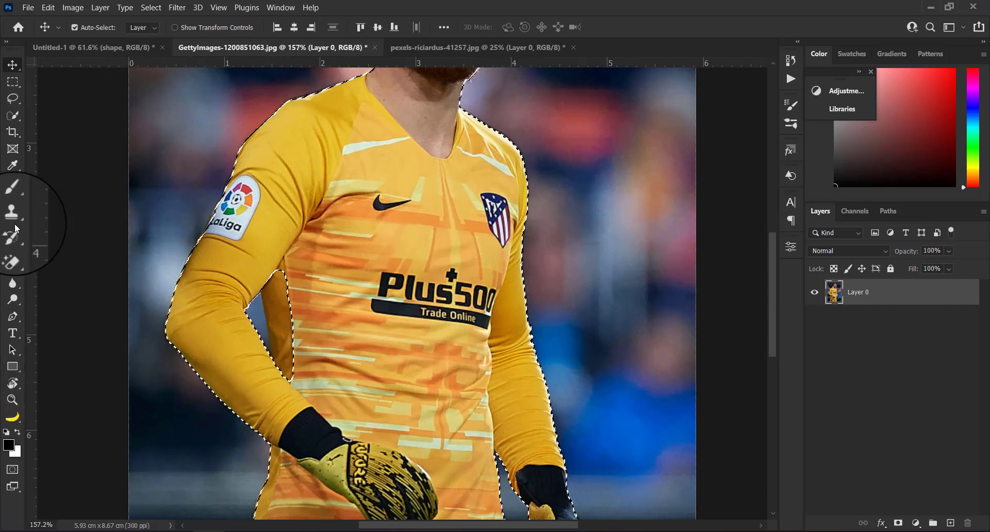
{"action": "left_click", "coordinate": [15, 116]}
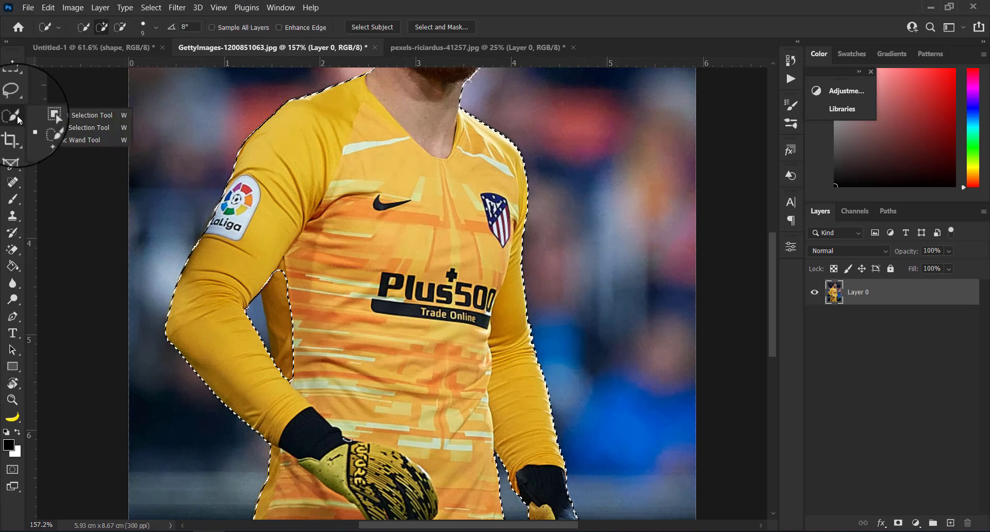
{"action": "mouse_move", "coordinate": [283, 271]}
{"action": "left_mouse_down"}
{"action": "mouse_move", "coordinate": [274, 307]}
{"action": "mouse_move", "coordinate": [297, 318]}
{"action": "mouse_move", "coordinate": [298, 308]}
{"action": "mouse_move", "coordinate": [288, 381]}
{"action": "mouse_move", "coordinate": [249, 312]}
{"action": "mouse_move", "coordinate": [262, 292]}
{"action": "mouse_move", "coordinate": [245, 311]}
{"action": "mouse_move", "coordinate": [285, 363]}
{"action": "mouse_move", "coordinate": [253, 326]}
{"action": "mouse_move", "coordinate": [258, 316]}
{"action": "mouse_move", "coordinate": [268, 342]}
{"action": "mouse_move", "coordinate": [261, 309]}
{"action": "mouse_move", "coordinate": [249, 314]}
{"action": "mouse_move", "coordinate": [260, 300]}
{"action": "mouse_move", "coordinate": [252, 313]}
{"action": "mouse_move", "coordinate": [268, 342]}
{"action": "mouse_move", "coordinate": [263, 315]}
{"action": "left_mouse_up"}
{"action": "scroll", "coordinate": [262, 315], "scroll_direction": "up", "scroll_amount": 5}
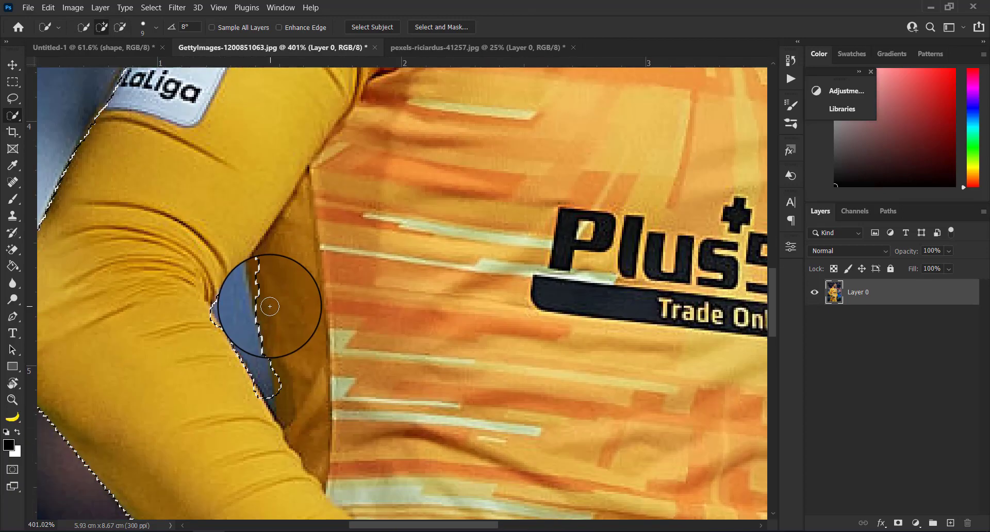
{"action": "mouse_move", "coordinate": [272, 394]}
{"action": "left_mouse_down"}
{"action": "mouse_move", "coordinate": [278, 349]}
{"action": "mouse_move", "coordinate": [286, 394]}
{"action": "left_mouse_up"}
{"action": "left_click_drag", "start_coordinate": [263, 274], "coordinate": [265, 360]}
{"action": "mouse_move", "coordinate": [204, 314]}
{"action": "left_mouse_down"}
{"action": "mouse_move", "coordinate": [226, 354]}
{"action": "mouse_move", "coordinate": [254, 380]}
{"action": "mouse_move", "coordinate": [273, 380]}
{"action": "mouse_move", "coordinate": [270, 391]}
{"action": "left_mouse_up"}
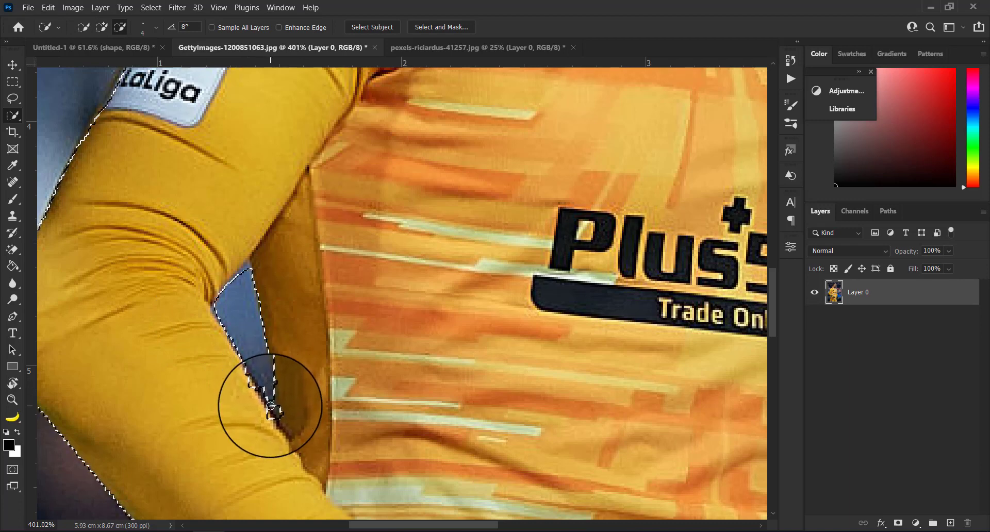
{"action": "left_click", "coordinate": [247, 268]}
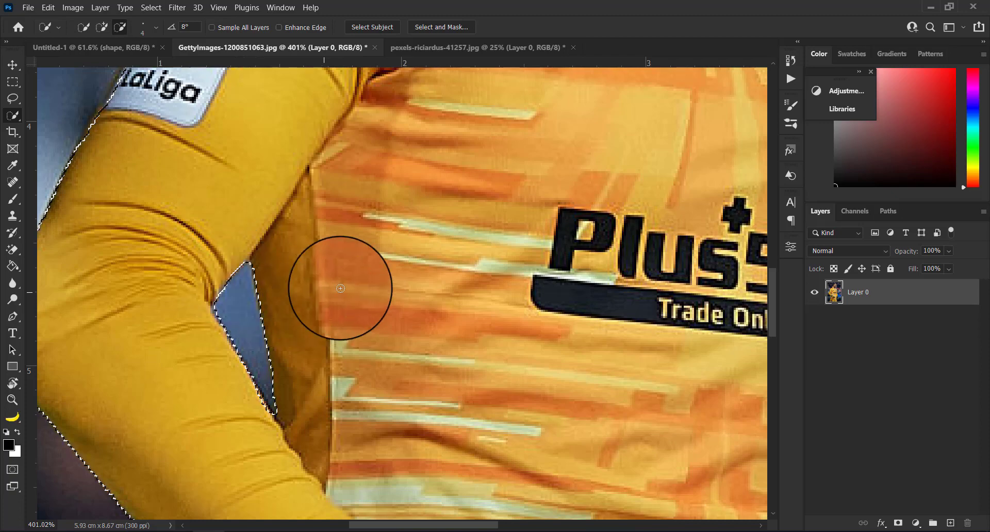
Add the missing fingertips of the lowered glove beside the shorts to the goalkeeper selection.
{"action": "scroll", "coordinate": [350, 308], "scroll_direction": "down", "scroll_amount": 3}
{"action": "scroll", "coordinate": [350, 299], "scroll_direction": "down", "scroll_amount": 2}
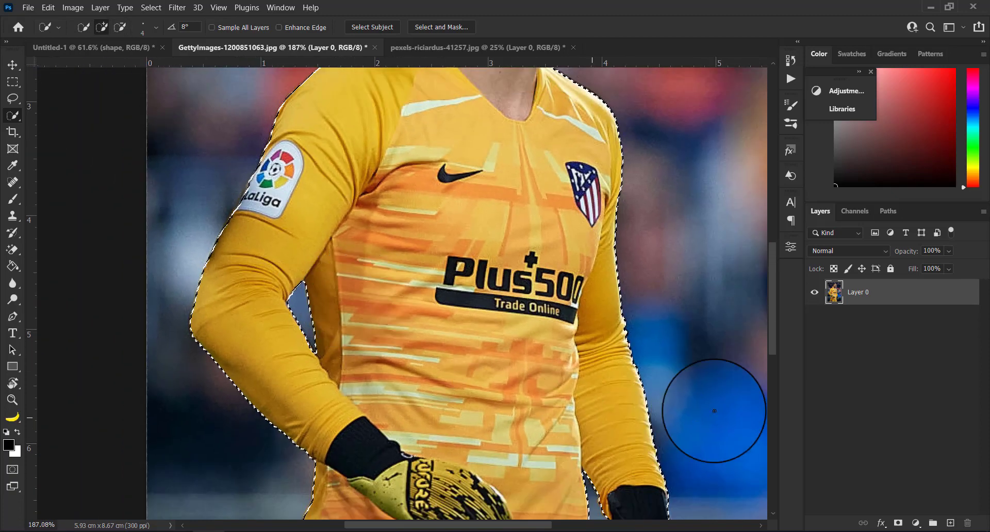
{"action": "left_click_drag", "start_coordinate": [771, 338], "coordinate": [773, 402]}
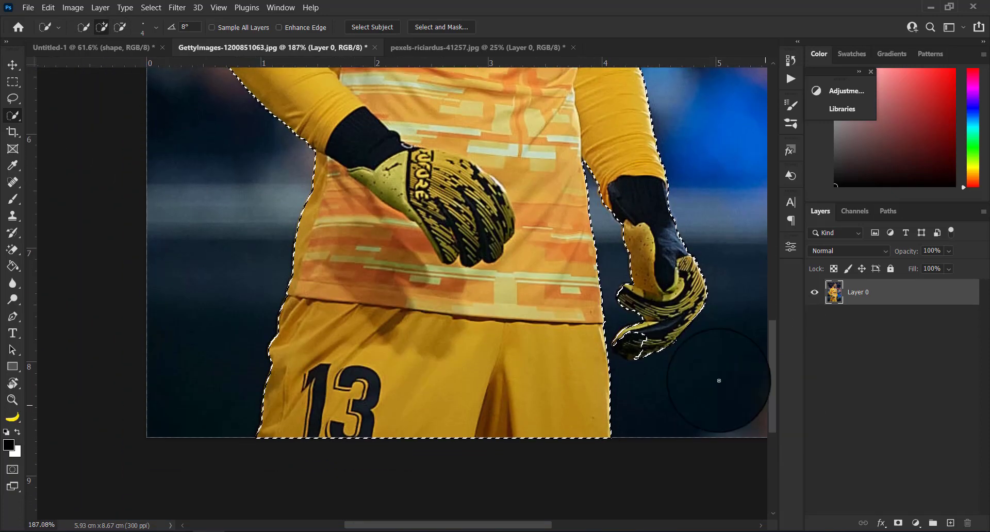
{"action": "scroll", "coordinate": [651, 345], "scroll_direction": "up", "scroll_amount": 3}
{"action": "scroll", "coordinate": [651, 345], "scroll_direction": "up", "scroll_amount": 1}
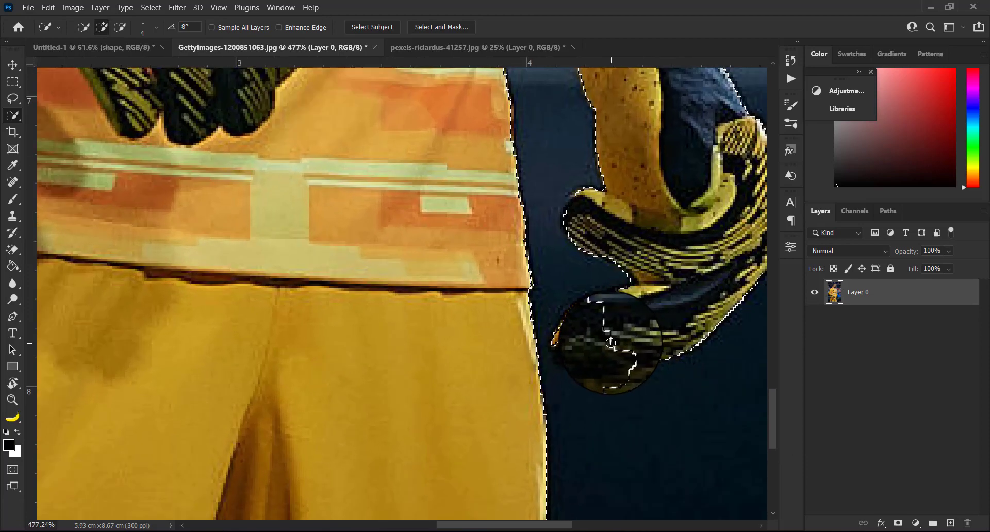
{"action": "mouse_move", "coordinate": [583, 331]}
{"action": "left_mouse_down"}
{"action": "mouse_move", "coordinate": [548, 353]}
{"action": "mouse_move", "coordinate": [593, 365]}
{"action": "mouse_move", "coordinate": [624, 357]}
{"action": "mouse_move", "coordinate": [593, 361]}
{"action": "mouse_move", "coordinate": [567, 325]}
{"action": "mouse_move", "coordinate": [681, 294]}
{"action": "mouse_move", "coordinate": [714, 319]}
{"action": "mouse_move", "coordinate": [710, 378]}
{"action": "left_mouse_up"}
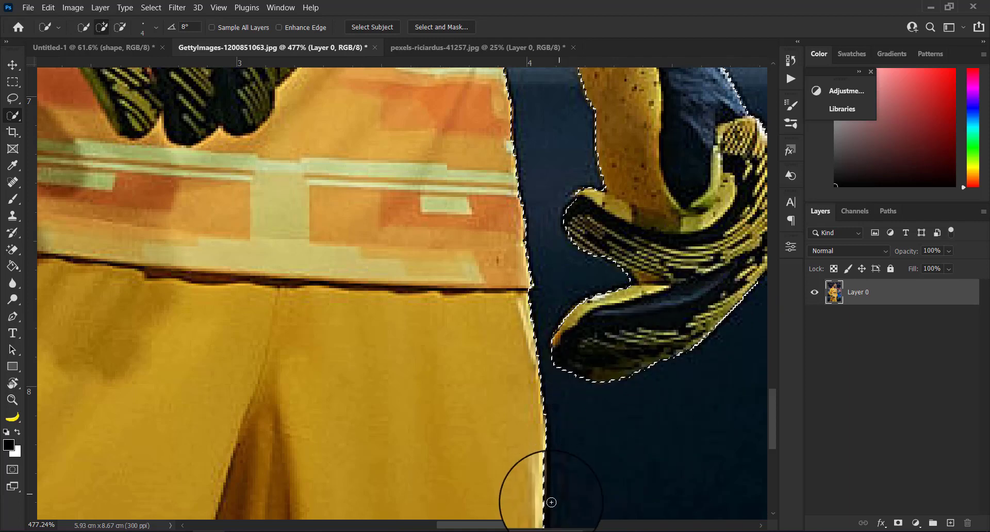
Clean up the goalkeeper selection along the hair at the back and top of the head.
{"action": "scroll", "coordinate": [546, 506], "scroll_direction": "right", "scroll_amount": 5}
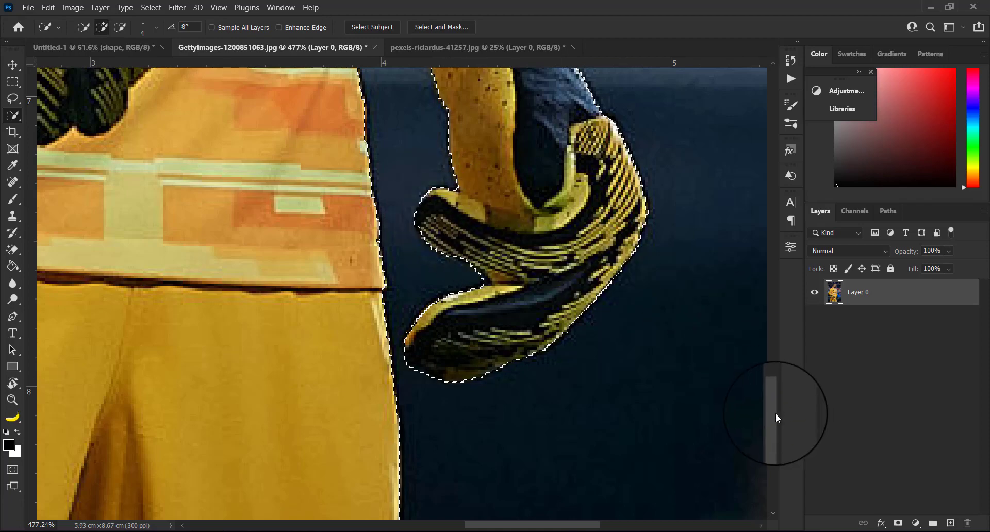
{"action": "left_click_drag", "start_coordinate": [776, 413], "coordinate": [765, 156]}
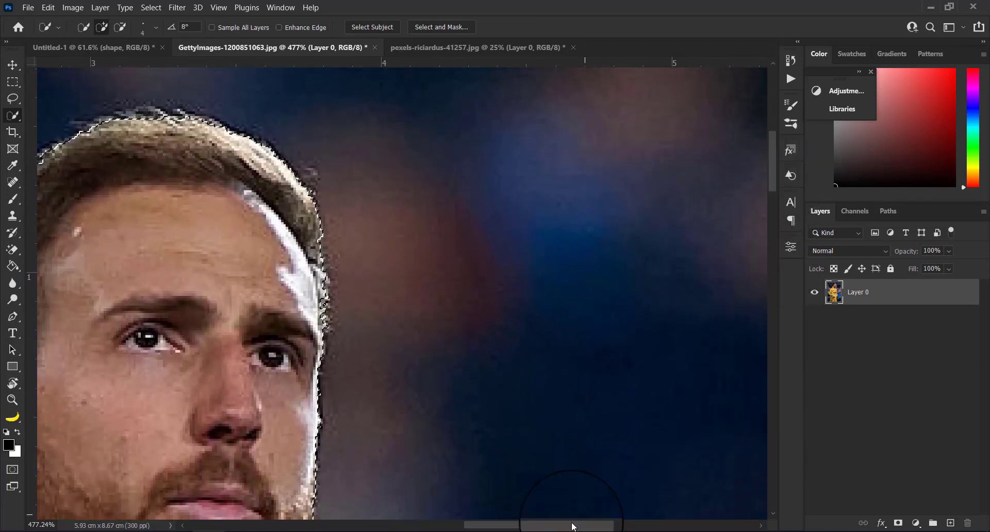
{"action": "left_click_drag", "start_coordinate": [574, 526], "coordinate": [523, 525]}
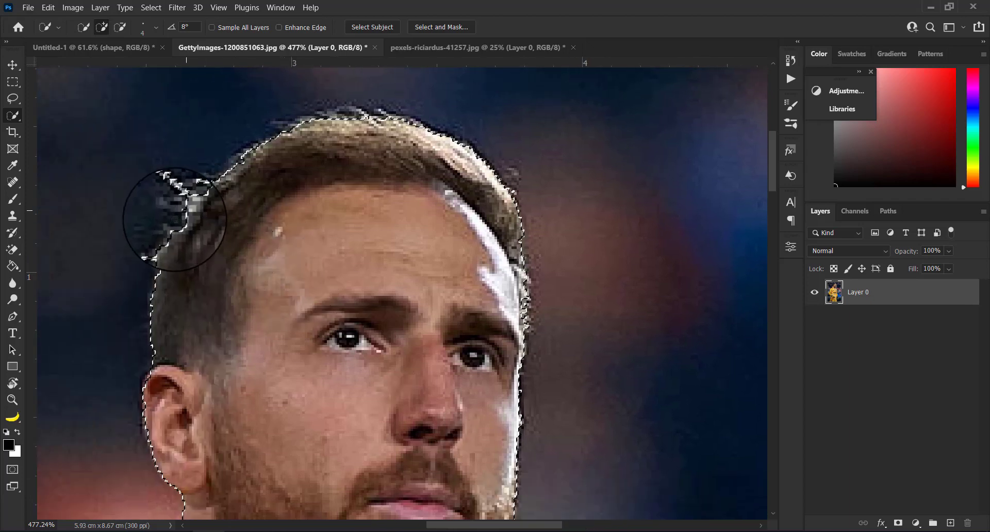
{"action": "mouse_move", "coordinate": [176, 219]}
{"action": "left_mouse_down"}
{"action": "mouse_move", "coordinate": [160, 249]}
{"action": "mouse_move", "coordinate": [251, 151]}
{"action": "mouse_move", "coordinate": [260, 147]}
{"action": "mouse_move", "coordinate": [225, 179]}
{"action": "mouse_move", "coordinate": [344, 115]}
{"action": "left_mouse_up"}
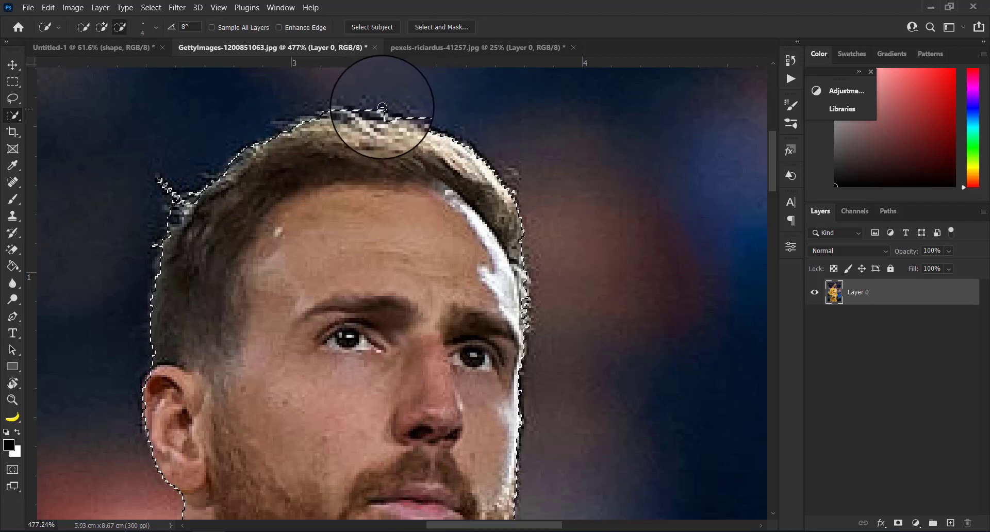
Copy the selected goalkeeper to a new layer and hide the original Layer 0.
{"action": "scroll", "coordinate": [509, 299], "scroll_direction": "down", "scroll_amount": 6}
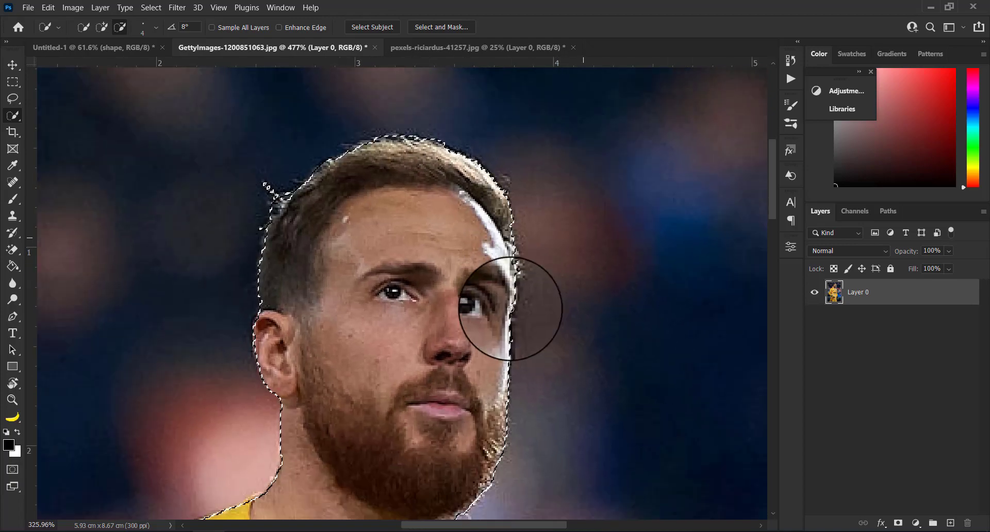
{"action": "scroll", "coordinate": [766, 242], "scroll_direction": "down", "scroll_amount": 10}
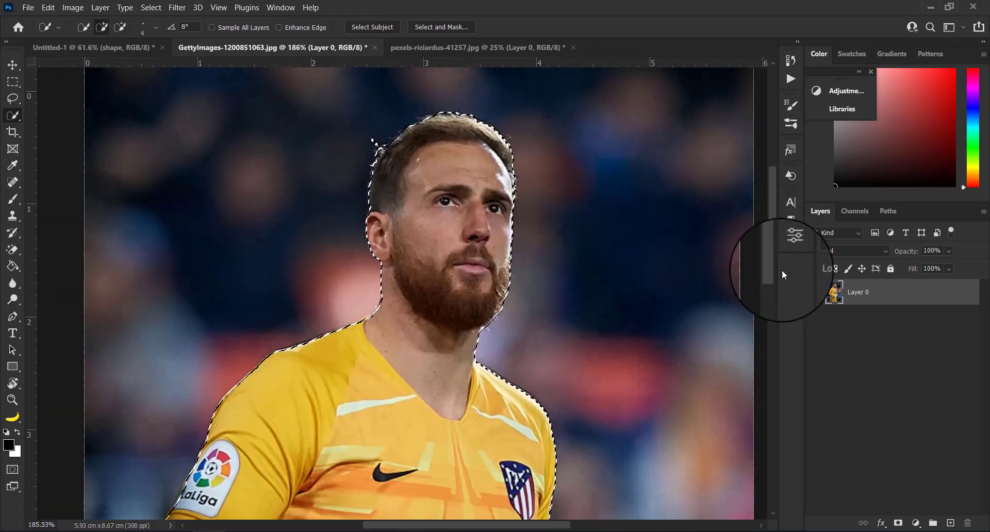
{"action": "scroll", "coordinate": [571, 274], "scroll_direction": "down", "scroll_amount": 5}
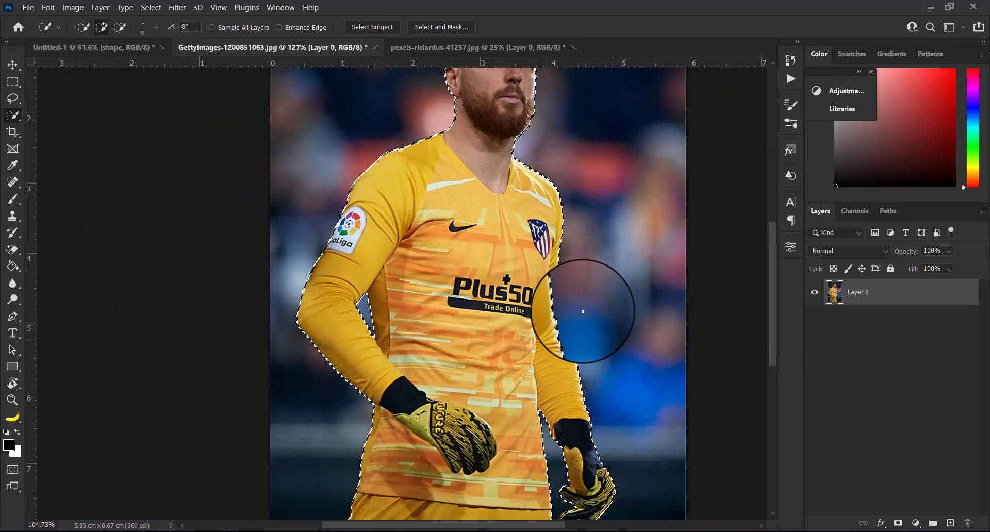
{"action": "scroll", "coordinate": [607, 328], "scroll_direction": "down", "scroll_amount": 1}
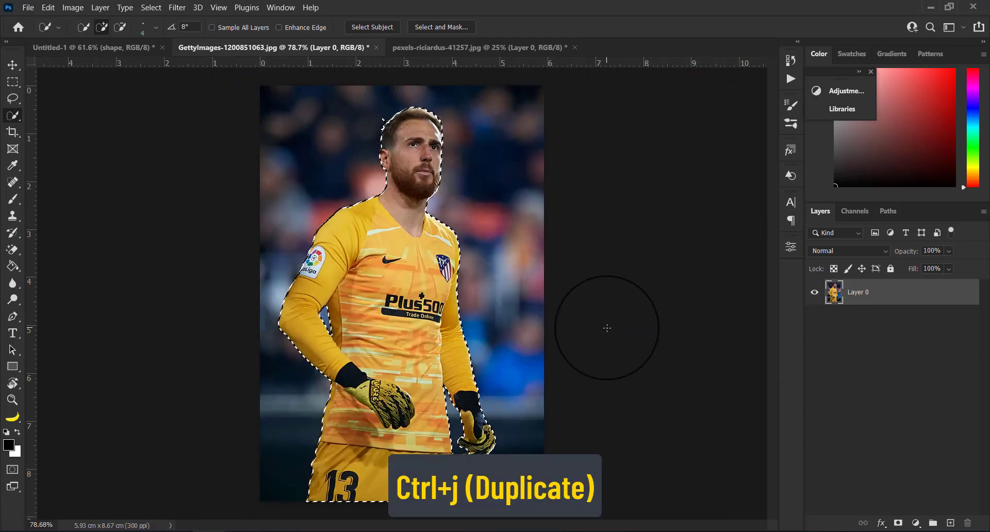
{"action": "key", "text": "ctrl+j"}
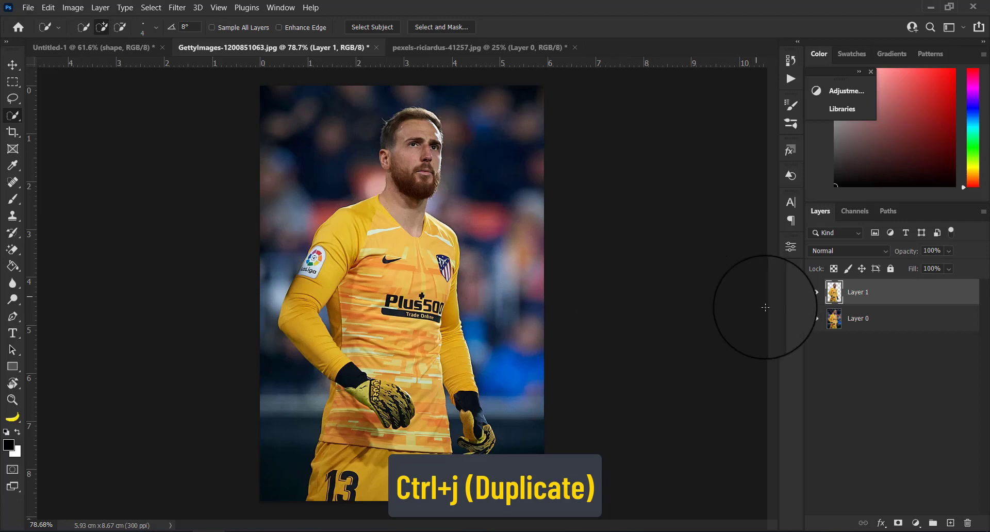
{"action": "left_click", "coordinate": [814, 318]}
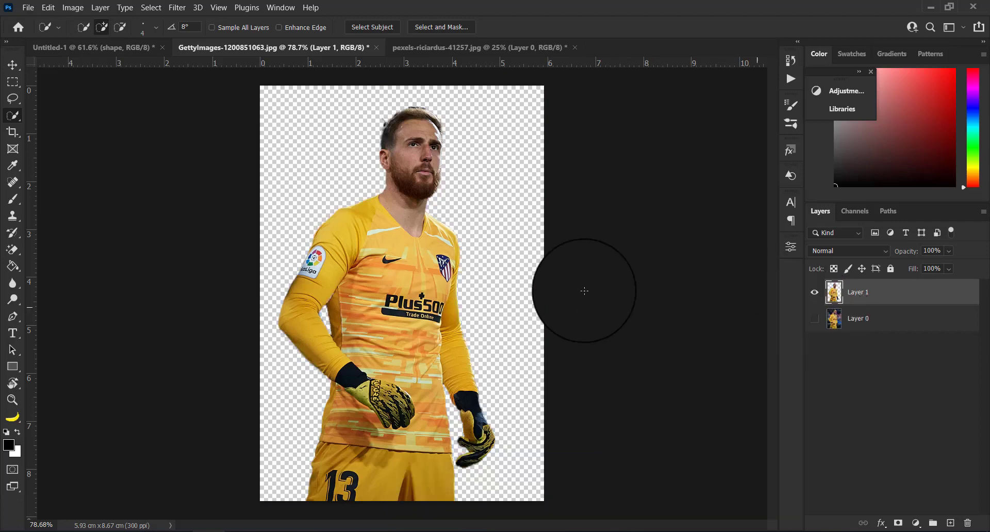
Move the cut-out goalkeeper into the Untitled-1 poster, standing near the centre with the shorts meeting the canvas's lower edge.
{"action": "left_click", "coordinate": [13, 65]}
{"action": "left_click_drag", "start_coordinate": [369, 219], "coordinate": [390, 308]}
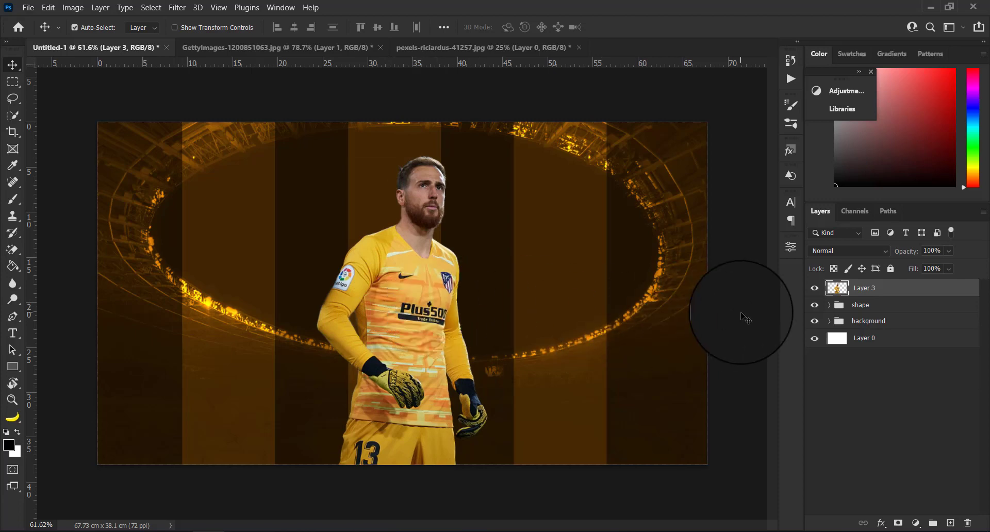
Duplicate the goalkeeper layer and apply a High Pass filter with a 4.5-pixel radius to the copy.
{"action": "key", "text": "ctrl+j"}
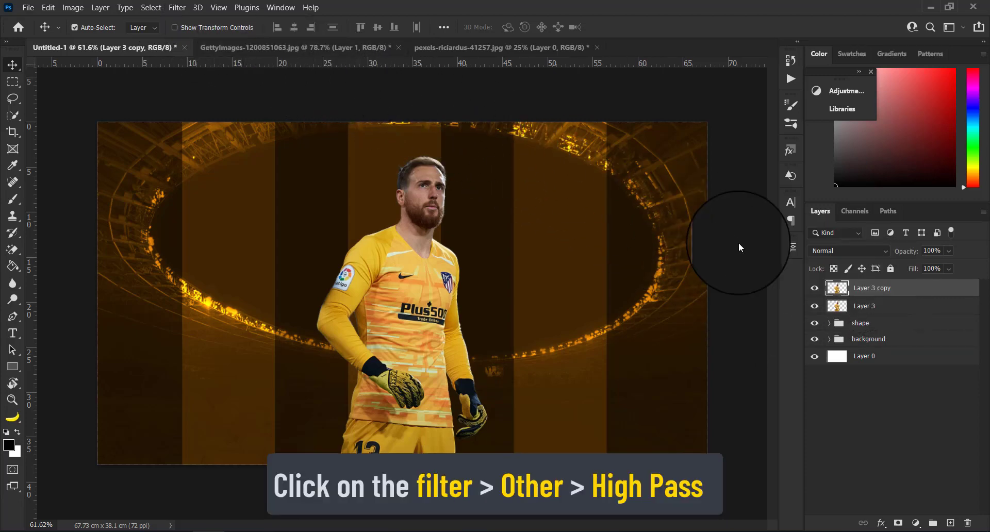
{"action": "left_click", "coordinate": [177, 7]}
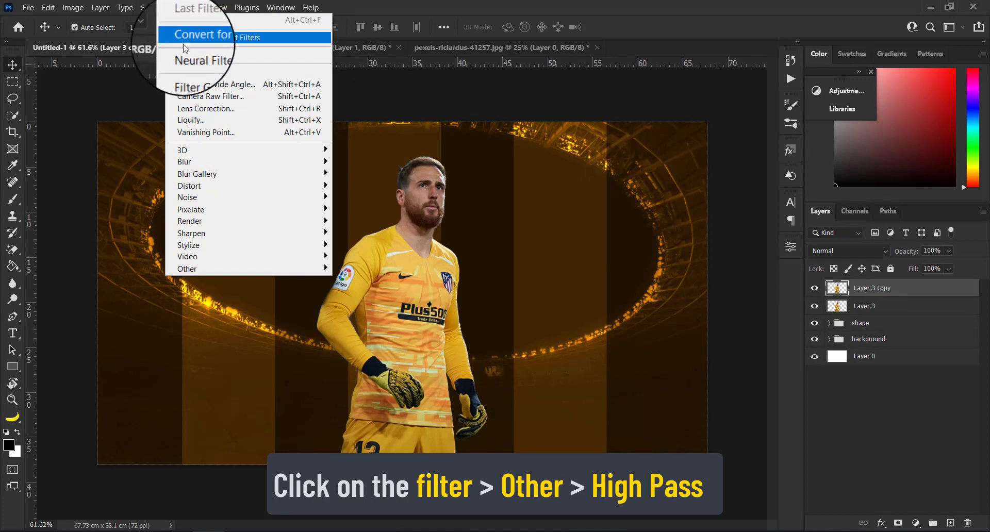
{"action": "mouse_move", "coordinate": [205, 269]}
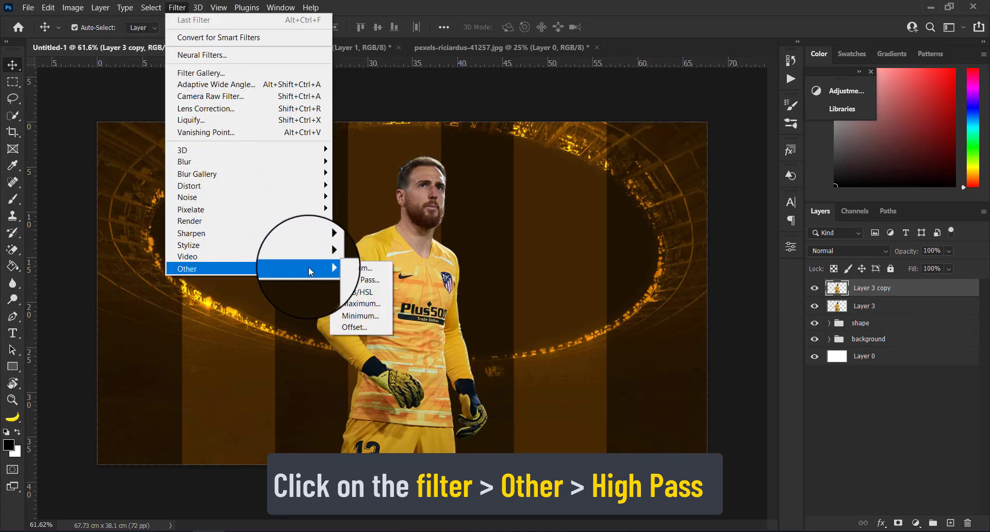
{"action": "left_click", "coordinate": [359, 281]}
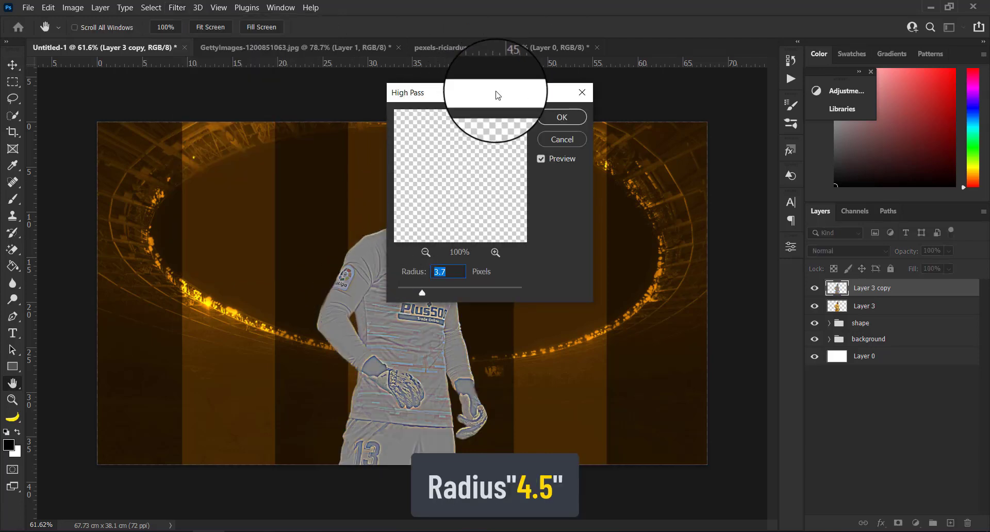
{"action": "left_click_drag", "start_coordinate": [499, 96], "coordinate": [624, 98]}
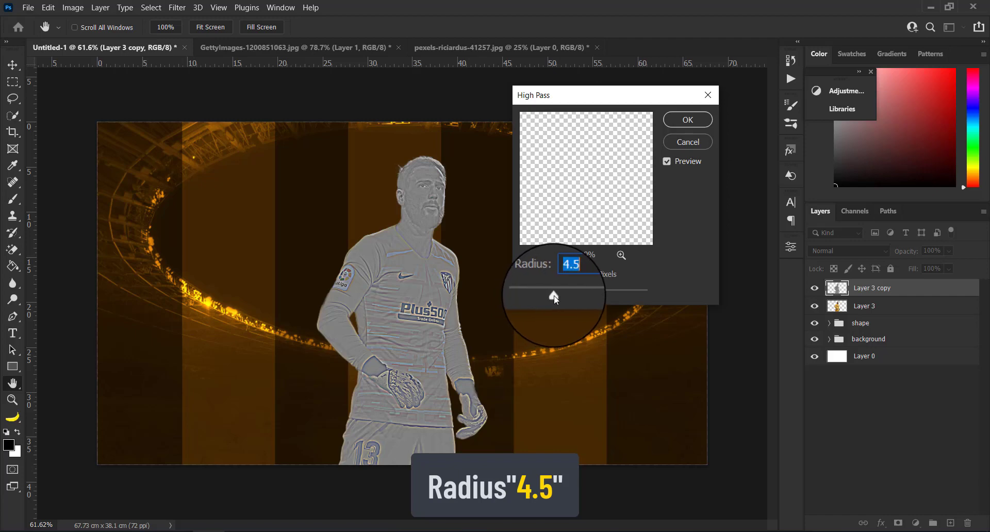
{"action": "left_click", "coordinate": [688, 120]}
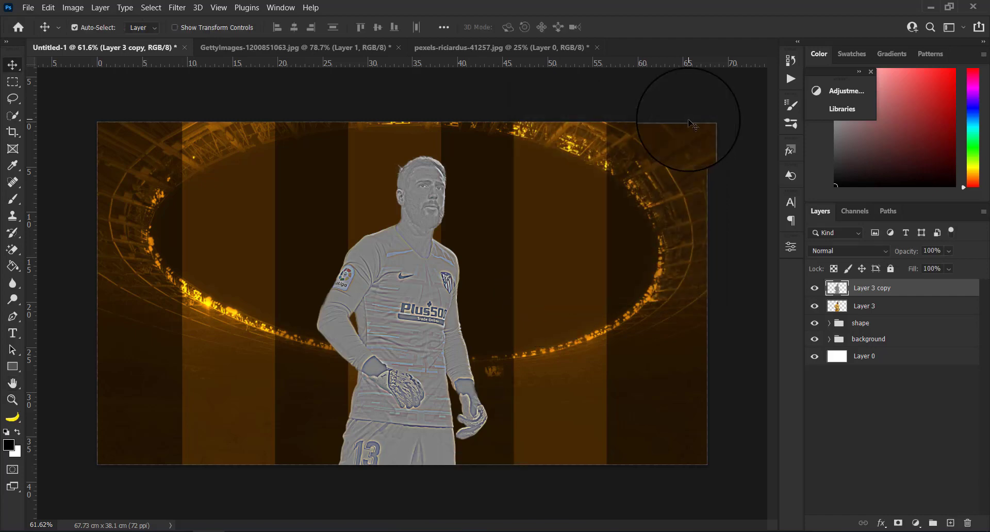
Set the blend mode of the High Pass goalkeeper copy to Overlay.
{"action": "left_click", "coordinate": [843, 251]}
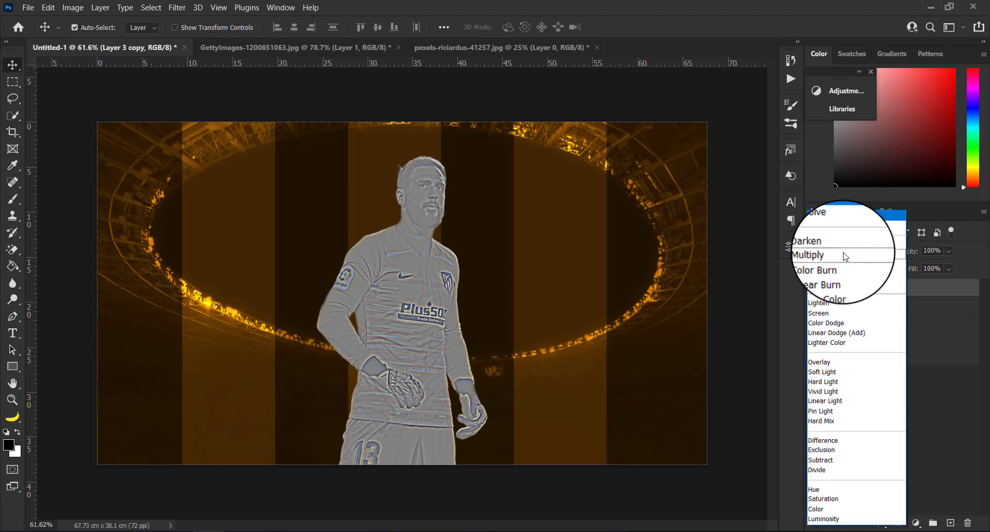
{"action": "left_click", "coordinate": [836, 361]}
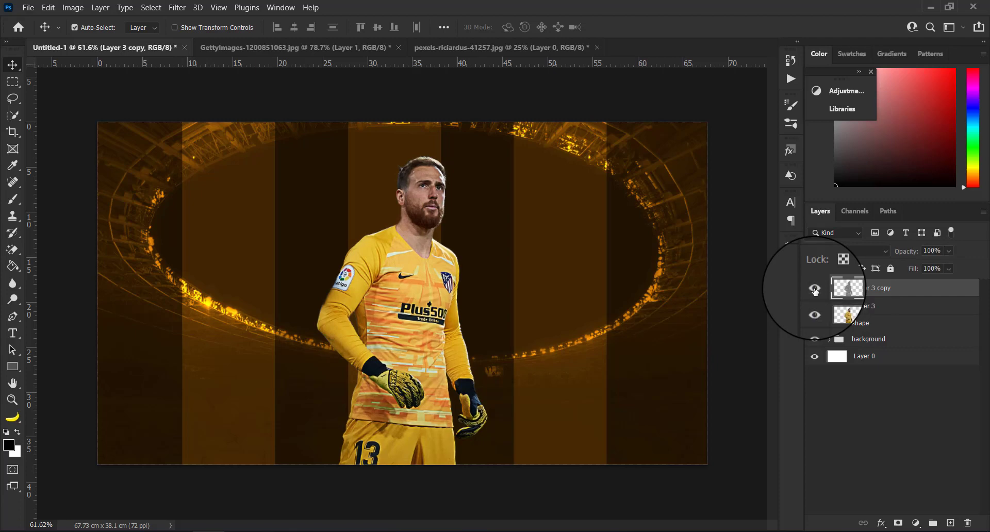
Group Layer 3 and Layer 3 copy, and name the group subject.
{"action": "left_click", "coordinate": [861, 307]}
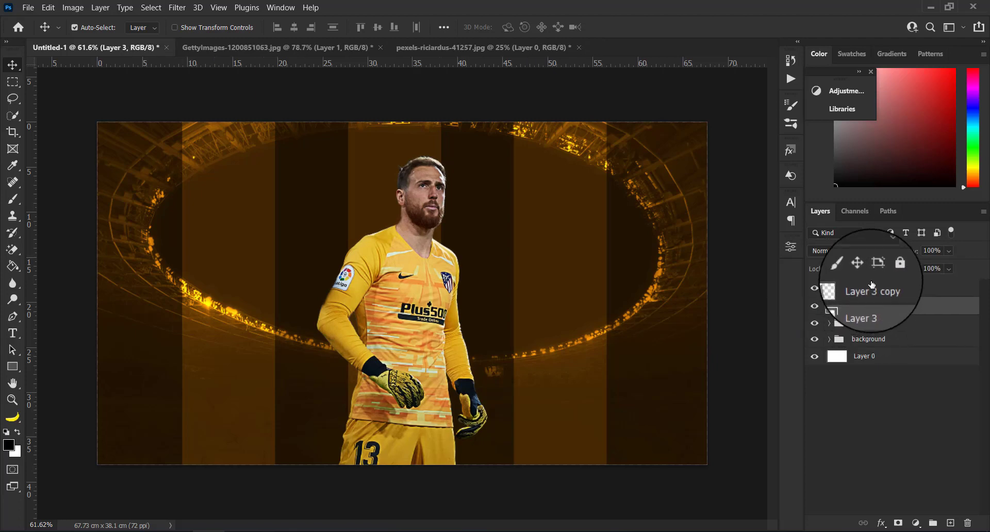
{"action": "left_click", "coordinate": [877, 290], "text": "shift"}
{"action": "left_click_drag", "start_coordinate": [875, 289], "coordinate": [932, 523]}
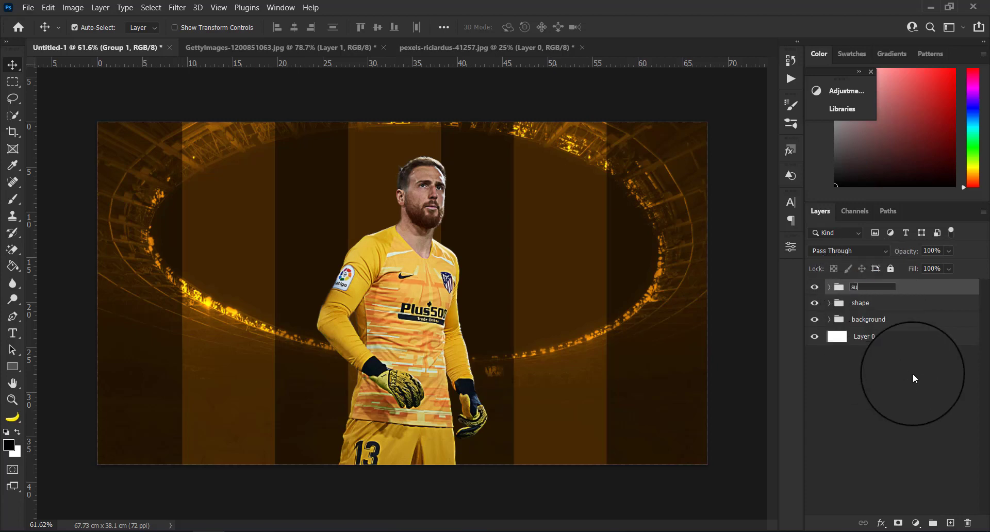
{"action": "type", "text": "ject"}
{"action": "key", "text": "Return"}
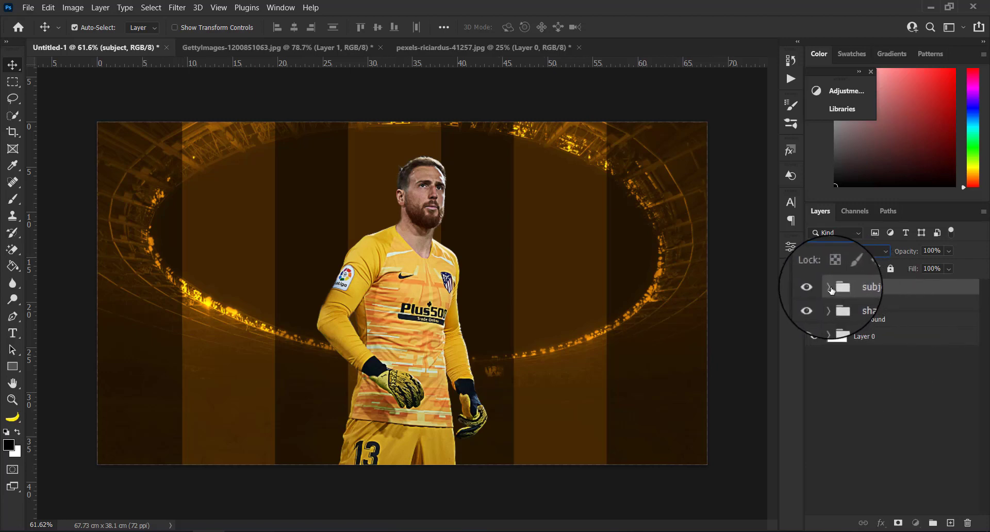
Expand the subject group and add a new empty layer above Layer 3 copy.
{"action": "left_click", "coordinate": [828, 288]}
{"action": "left_click", "coordinate": [871, 304]}
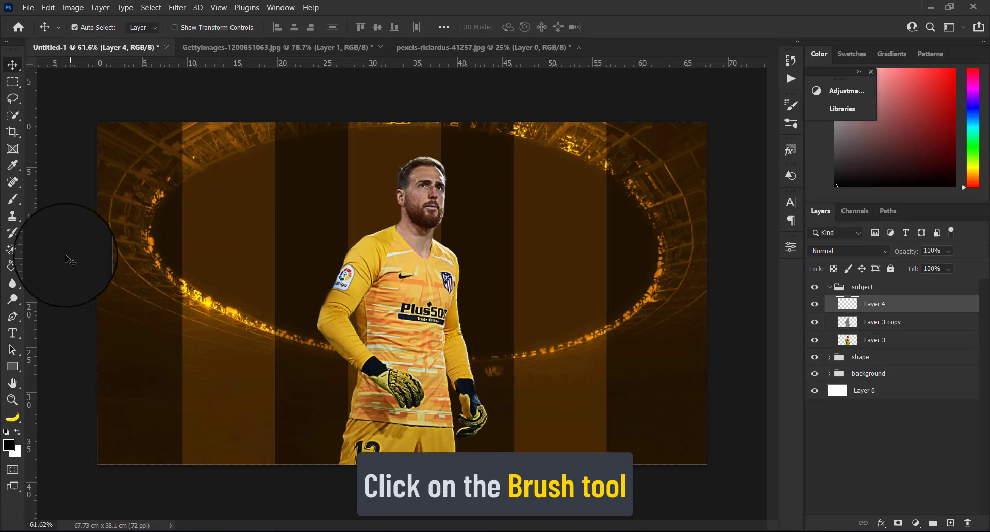
Sample the jersey's yellow (#e5bf48) as the foreground color for the Brush tool.
{"action": "key", "text": "b"}
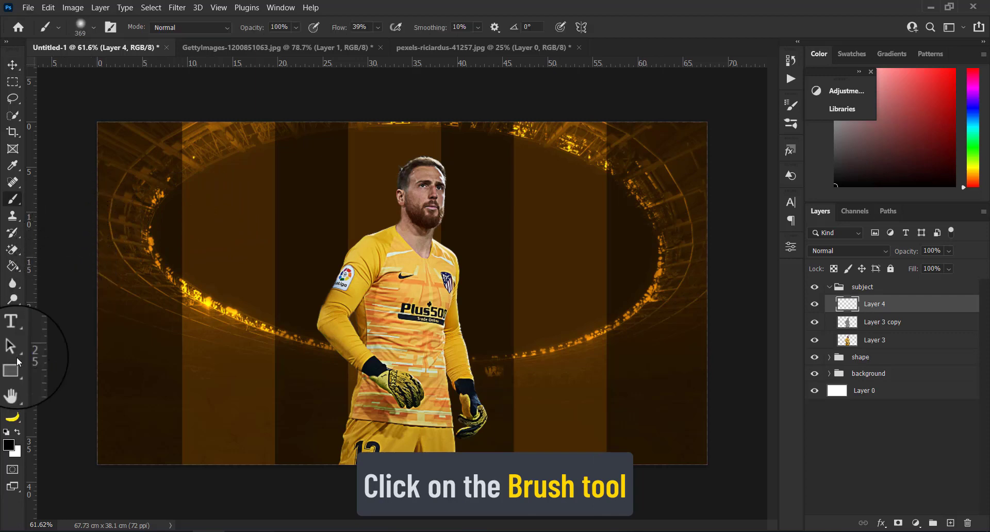
{"action": "left_click", "coordinate": [8, 445]}
{"action": "left_click_drag", "start_coordinate": [207, 223], "coordinate": [214, 202]}
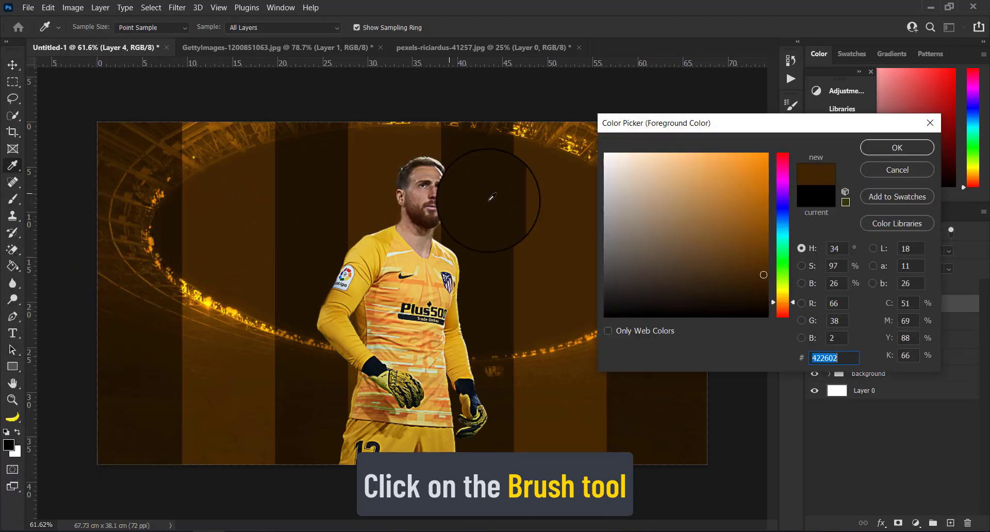
{"action": "left_click", "coordinate": [359, 249]}
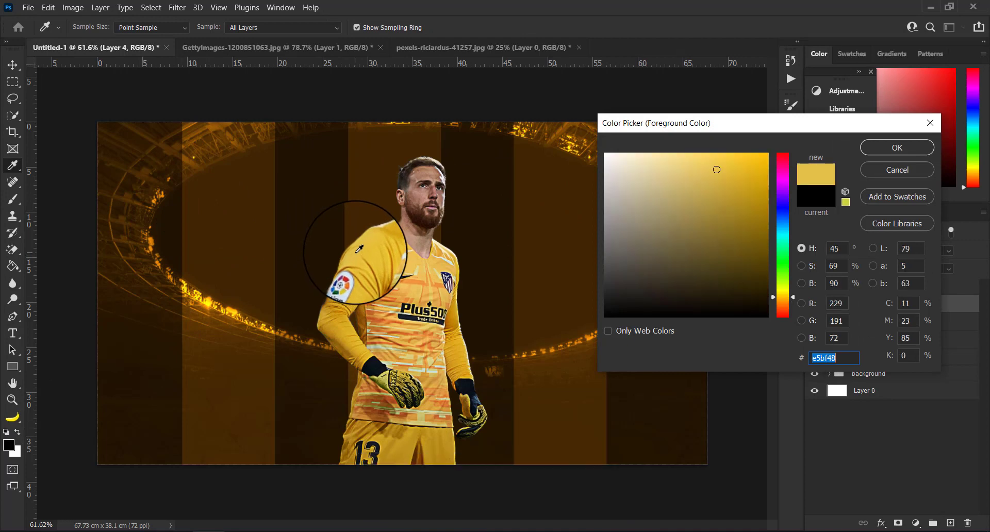
{"action": "left_click", "coordinate": [867, 150]}
{"action": "key", "text": "b"}
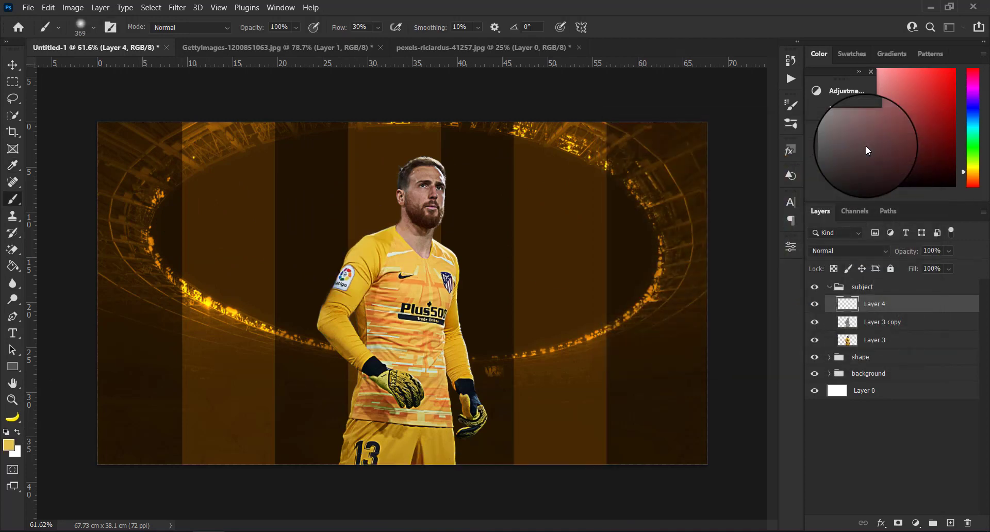
Paint a soft yellow glow around the goalkeeper's head and neck on Layer 4, undoing the surplus stroke.
{"action": "left_click_drag", "start_coordinate": [404, 227], "coordinate": [420, 225]}
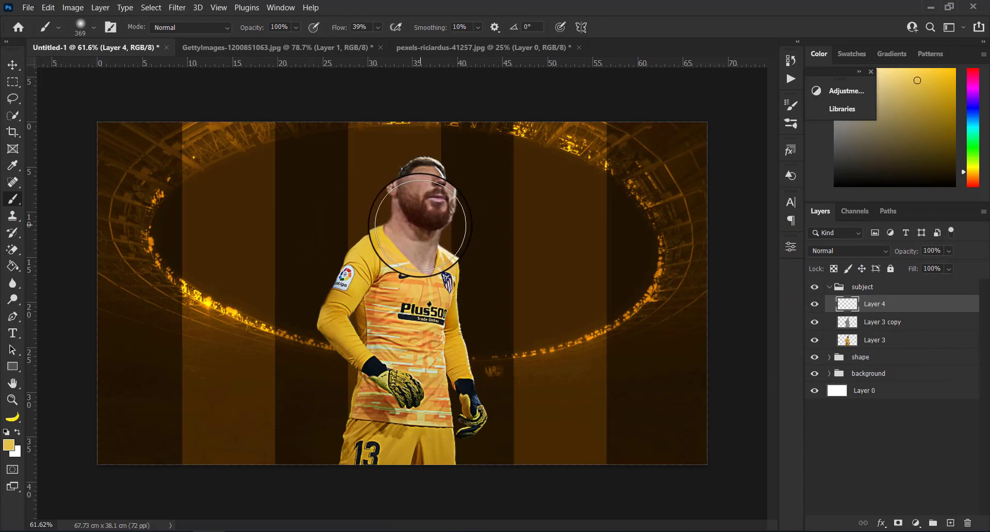
{"action": "left_click", "coordinate": [420, 225]}
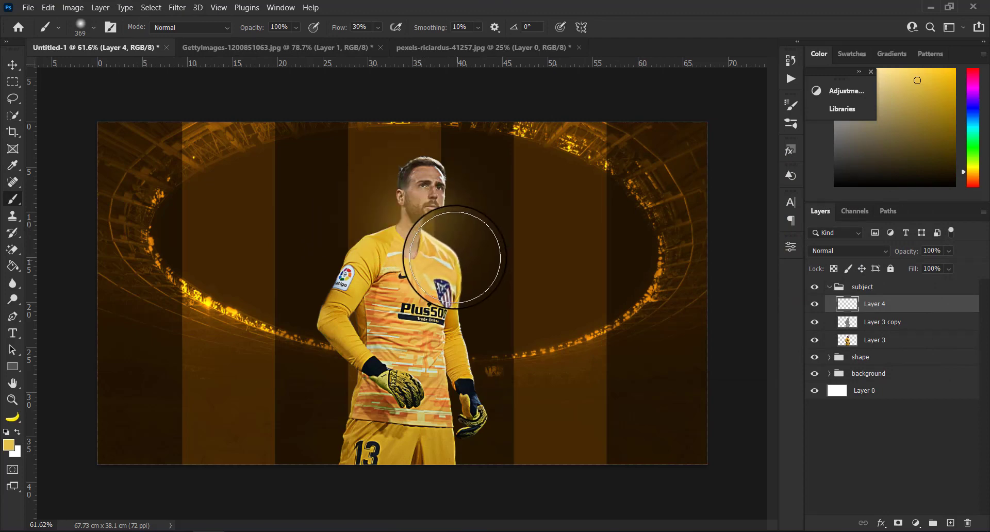
{"action": "key", "text": "ctrl+z"}
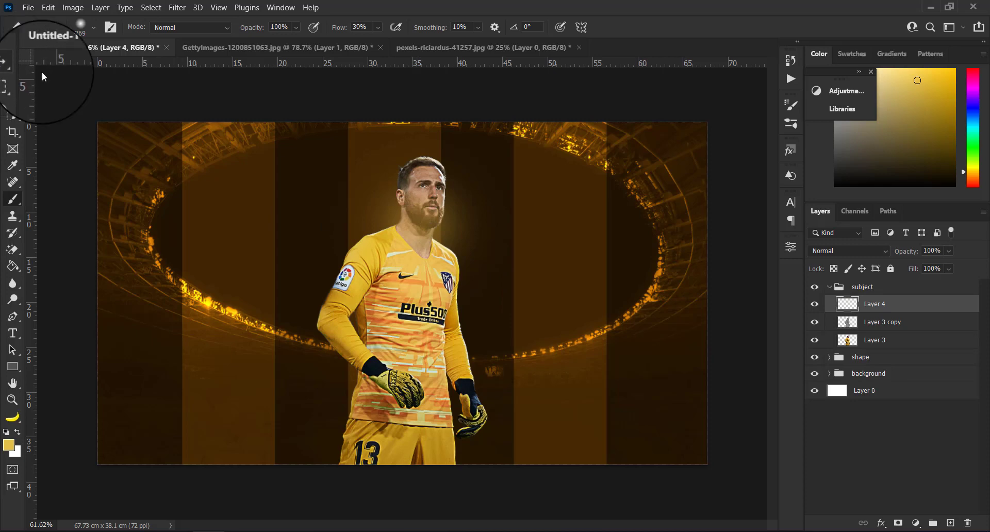
Place Layer 4 beneath Layer 3 in the subject group and shift its glow behind the goalkeeper's badge-side shoulder.
{"action": "left_click", "coordinate": [13, 64]}
{"action": "left_click_drag", "start_coordinate": [900, 306], "coordinate": [907, 341]}
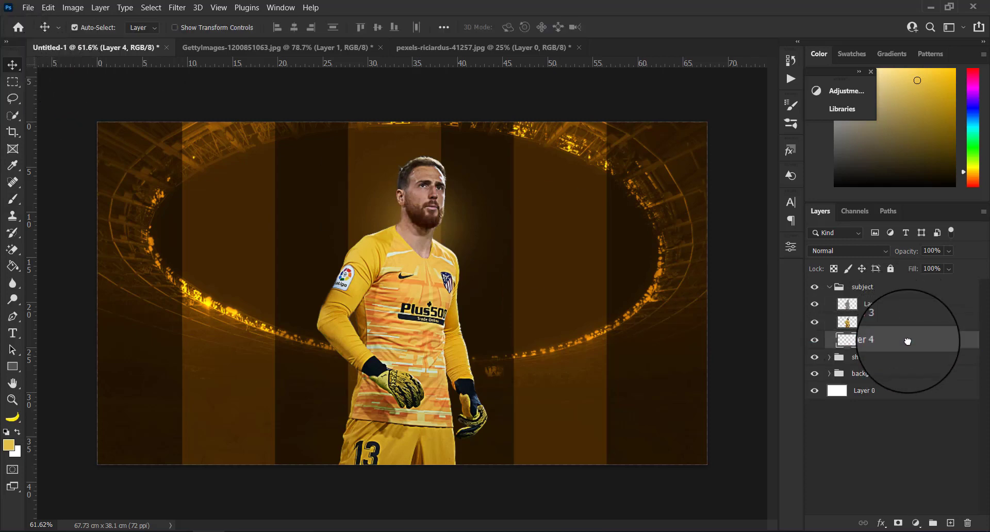
{"action": "key", "text": "ctrl"}
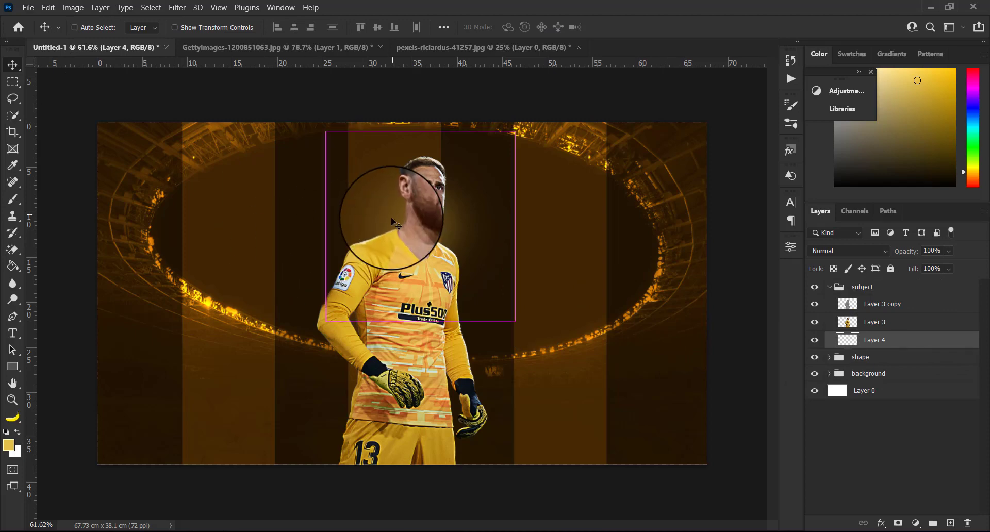
{"action": "left_click_drag", "start_coordinate": [390, 218], "coordinate": [368, 250]}
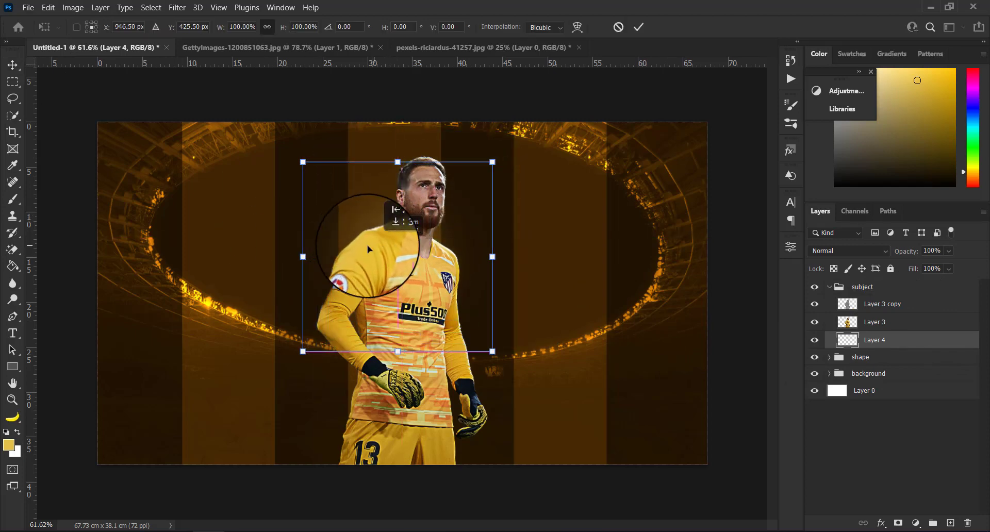
Set Layer 4's opacity to 79% and apply the pending transform of the glow.
{"action": "left_click", "coordinate": [948, 251]}
{"action": "left_click_drag", "start_coordinate": [955, 267], "coordinate": [951, 267]}
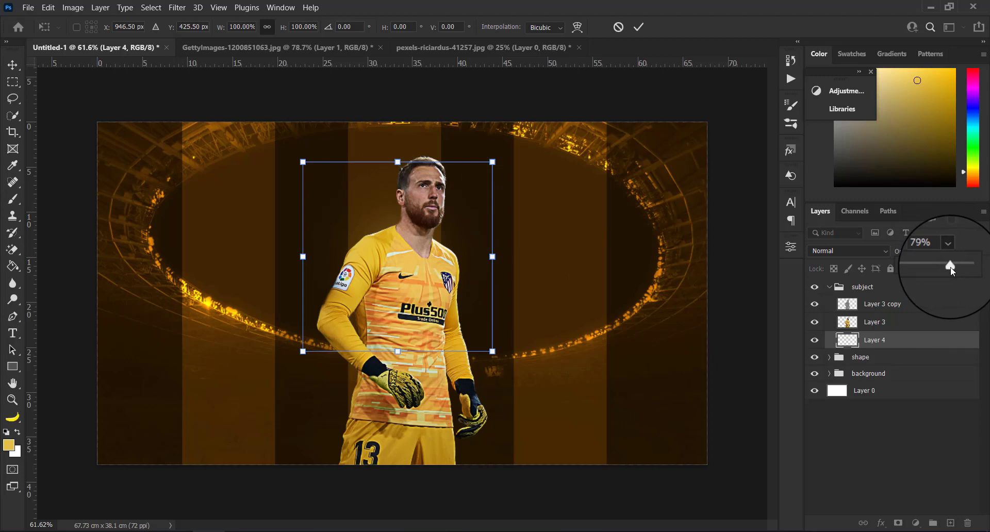
{"action": "left_click", "coordinate": [638, 26]}
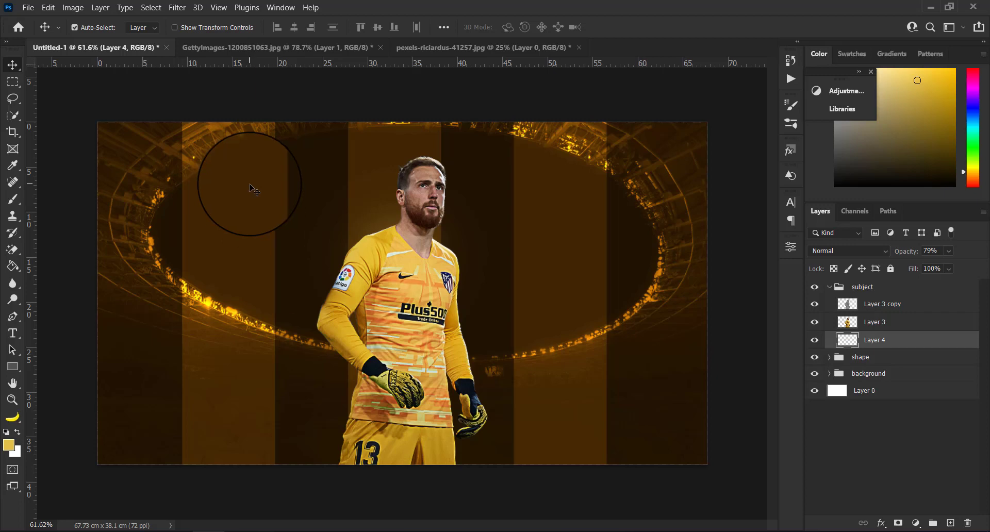
Dodge the forehead and nose area of the goalkeeper's face on Layer 3 copy to brighten the highlights.
{"action": "left_click", "coordinate": [916, 306]}
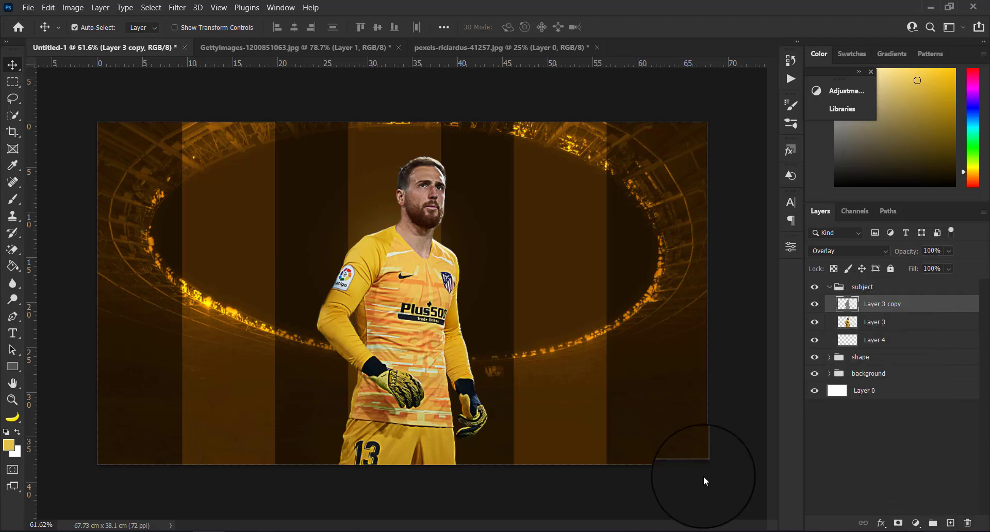
{"action": "left_click", "coordinate": [13, 300]}
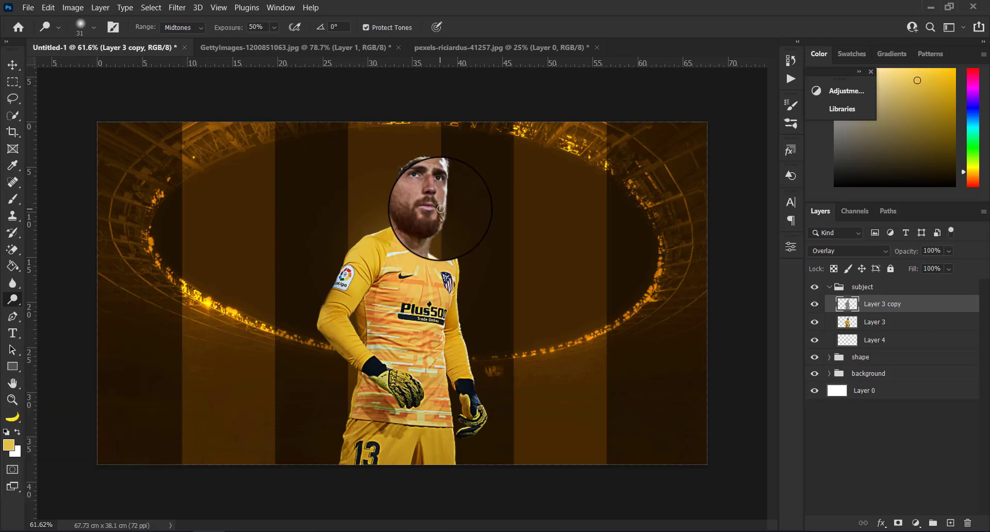
{"action": "scroll", "coordinate": [440, 209], "scroll_direction": "up", "scroll_amount": 6}
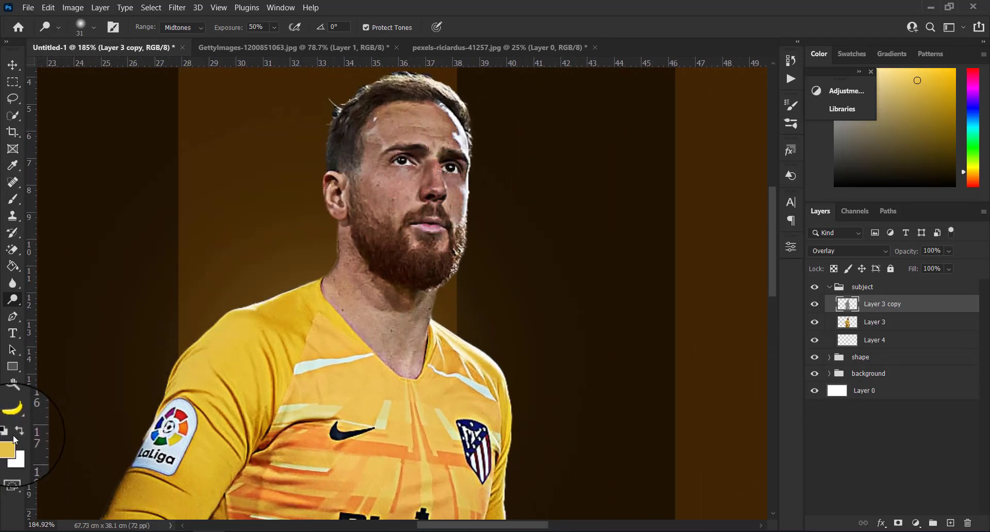
{"action": "key", "text": "x"}
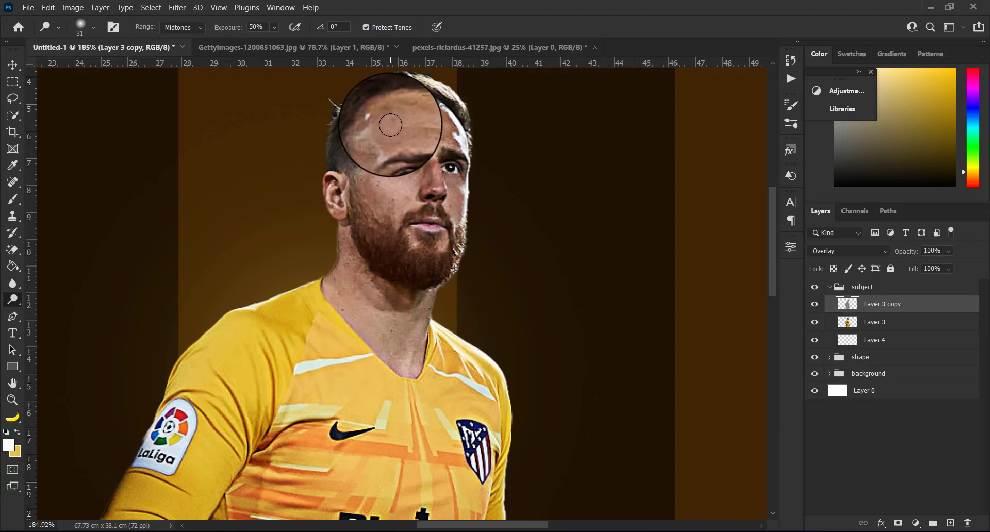
{"action": "mouse_move", "coordinate": [391, 125]}
{"action": "left_mouse_down"}
{"action": "mouse_move", "coordinate": [433, 125]}
{"action": "mouse_move", "coordinate": [389, 121]}
{"action": "left_mouse_up"}
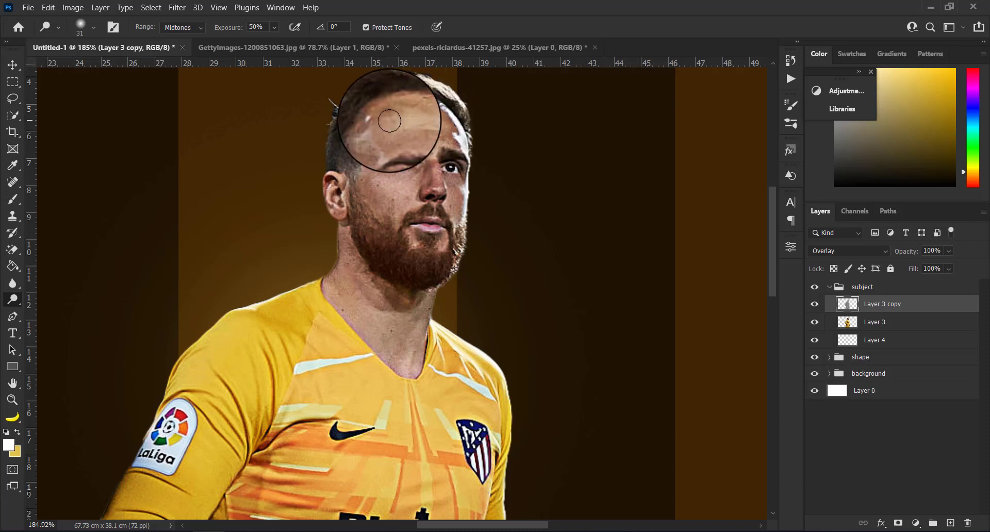
{"action": "left_click_drag", "start_coordinate": [428, 182], "coordinate": [444, 196]}
Dodge highlights along the goalkeeper's sleeve, shoulder and shirt front on Layer 3 copy.
{"action": "scroll", "coordinate": [505, 338], "scroll_direction": "down", "scroll_amount": 3}
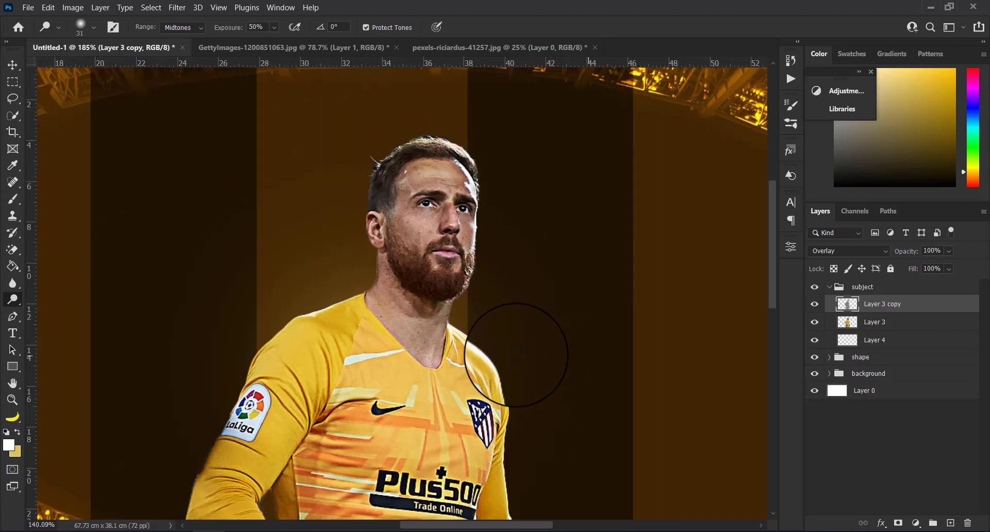
{"action": "scroll", "coordinate": [517, 355], "scroll_direction": "down", "scroll_amount": 4}
{"action": "mouse_move", "coordinate": [775, 230]}
{"action": "left_mouse_down"}
{"action": "mouse_move", "coordinate": [789, 283]}
{"action": "mouse_move", "coordinate": [770, 261]}
{"action": "left_mouse_up"}
{"action": "scroll", "coordinate": [662, 268], "scroll_direction": "down", "scroll_amount": 2}
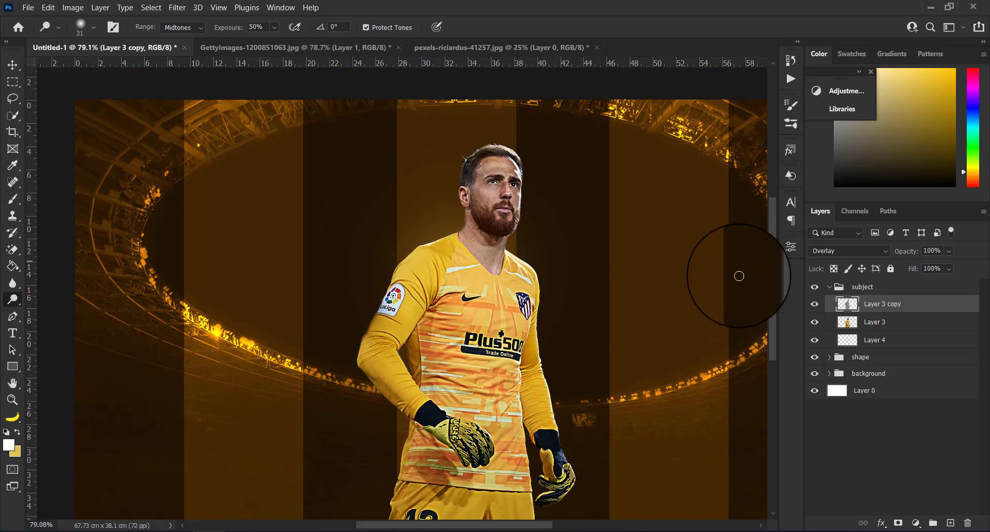
{"action": "mouse_move", "coordinate": [370, 364]}
{"action": "left_mouse_down"}
{"action": "mouse_move", "coordinate": [397, 383]}
{"action": "mouse_move", "coordinate": [380, 373]}
{"action": "left_mouse_up"}
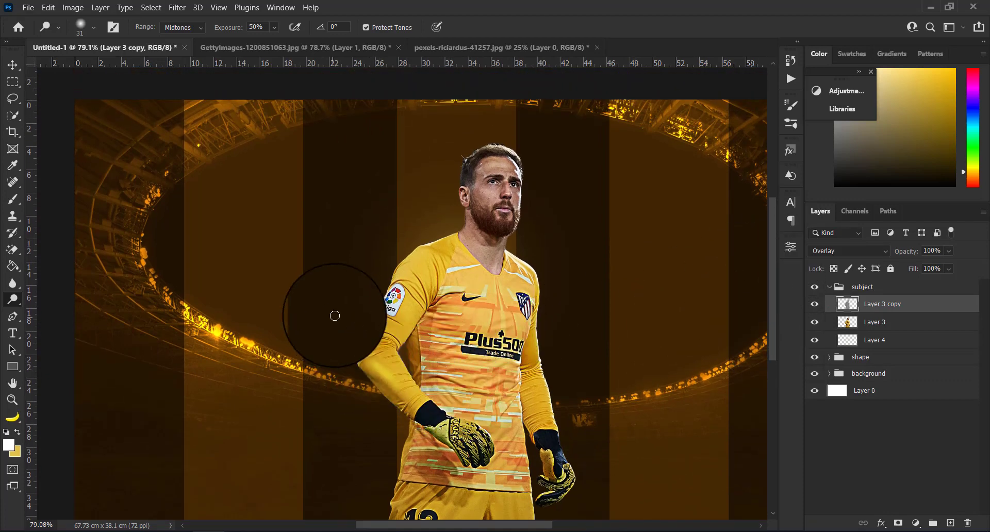
{"action": "mouse_move", "coordinate": [468, 353]}
{"action": "left_mouse_down"}
{"action": "mouse_move", "coordinate": [479, 361]}
{"action": "mouse_move", "coordinate": [478, 354]}
{"action": "left_mouse_up"}
{"action": "left_click_drag", "start_coordinate": [420, 261], "coordinate": [398, 282]}
{"action": "mouse_move", "coordinate": [467, 260]}
{"action": "left_mouse_down"}
{"action": "mouse_move", "coordinate": [486, 256]}
{"action": "mouse_move", "coordinate": [411, 246]}
{"action": "mouse_move", "coordinate": [449, 242]}
{"action": "mouse_move", "coordinate": [413, 256]}
{"action": "mouse_move", "coordinate": [451, 239]}
{"action": "mouse_move", "coordinate": [411, 271]}
{"action": "left_mouse_up"}
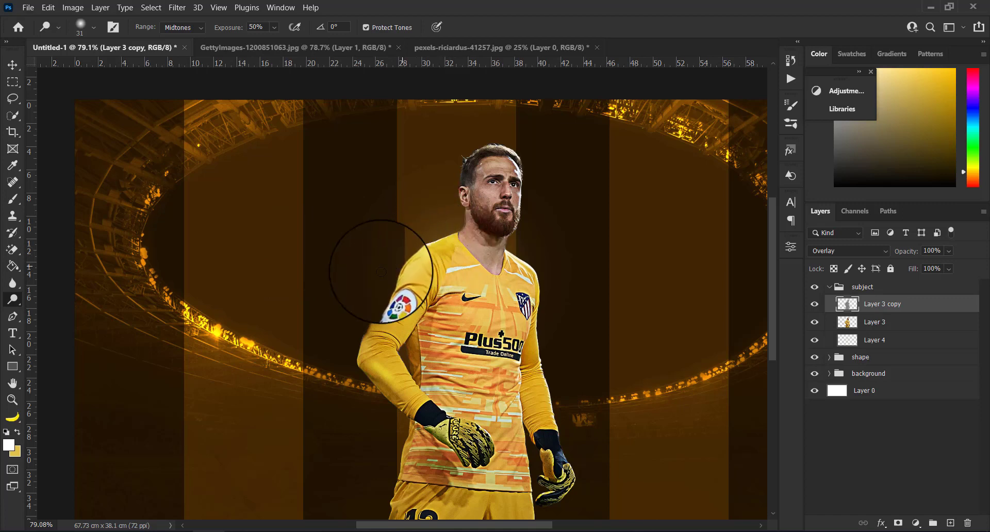
{"action": "left_click", "coordinate": [13, 64]}
Add a Curves adjustment clipped to Layer 3 copy and bend it into an S-curve with darker shadows and brighter highlights.
{"action": "scroll", "coordinate": [691, 340], "scroll_direction": "down", "scroll_amount": 2}
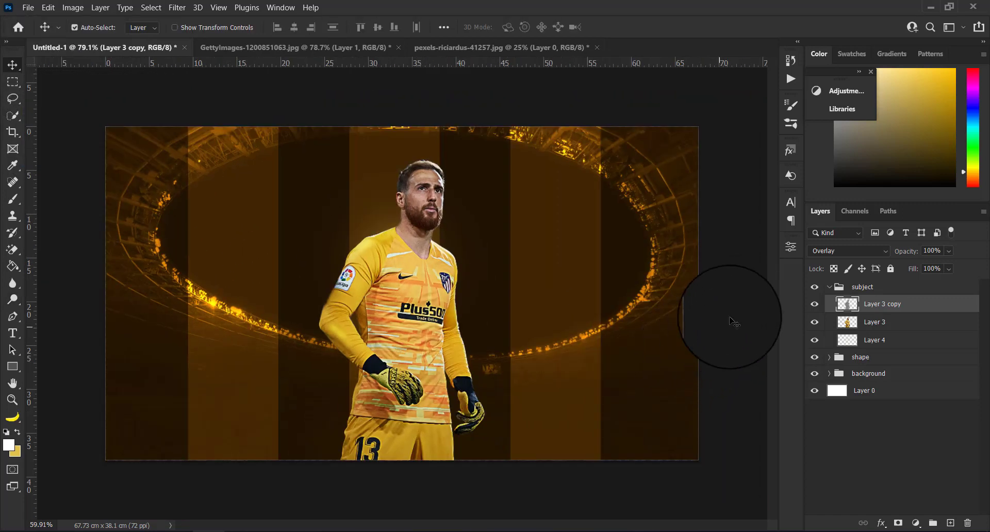
{"action": "scroll", "coordinate": [735, 323], "scroll_direction": "up", "scroll_amount": 1}
{"action": "scroll", "coordinate": [738, 313], "scroll_direction": "up", "scroll_amount": 1}
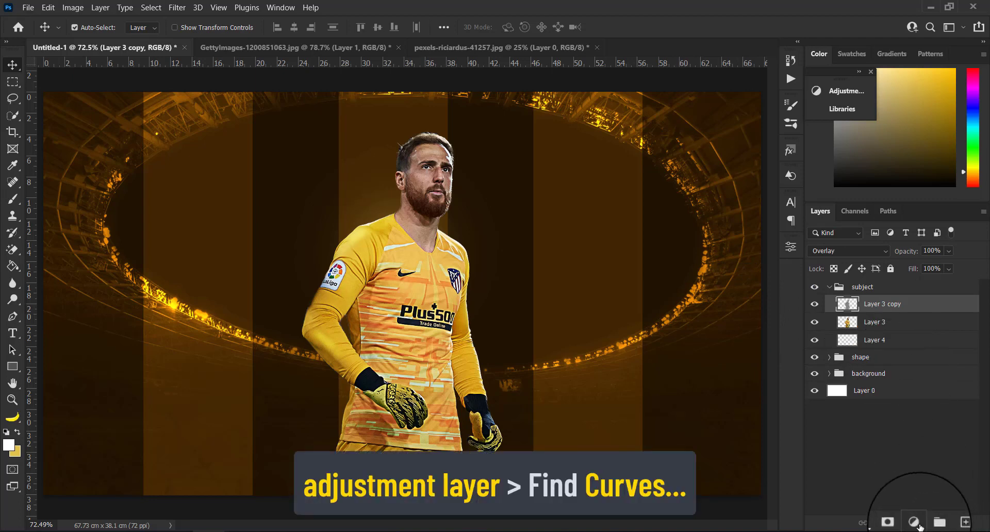
{"action": "left_click", "coordinate": [917, 524]}
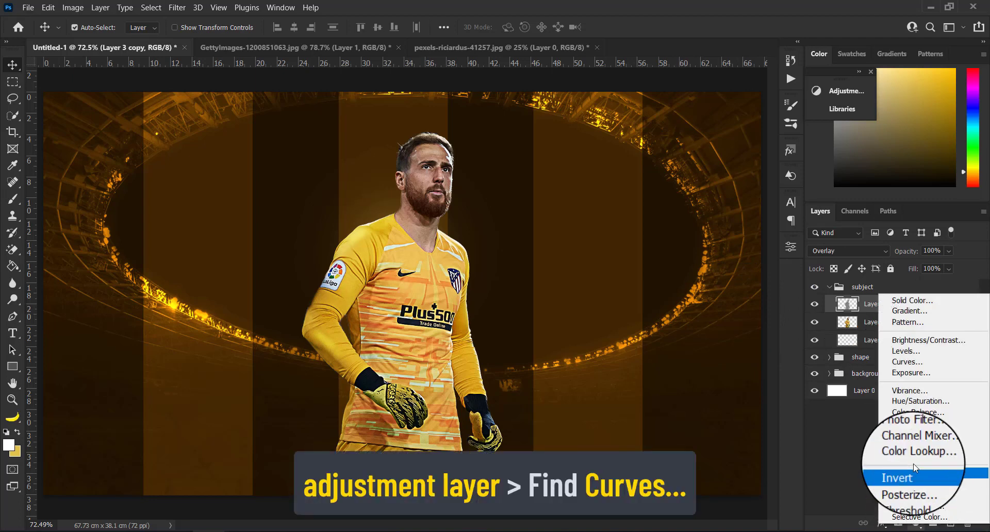
{"action": "left_click", "coordinate": [909, 362]}
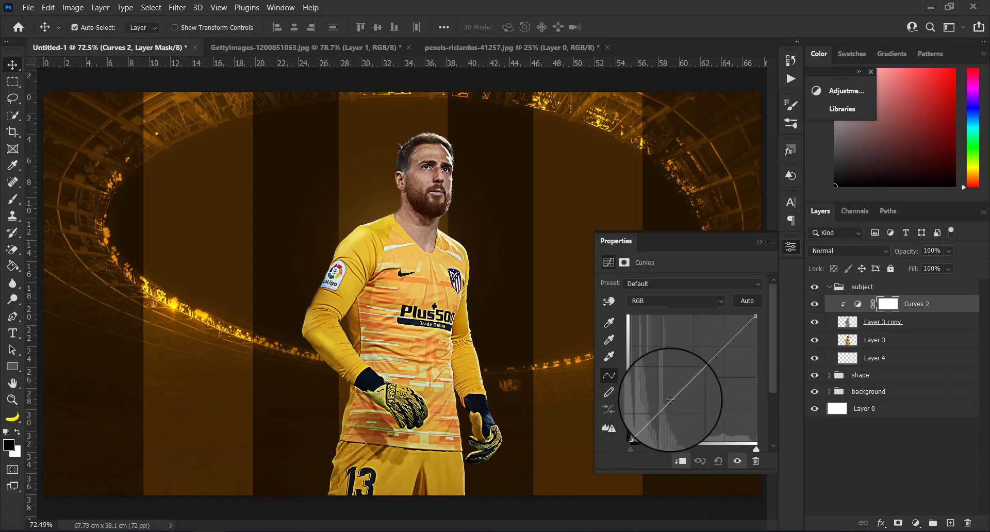
{"action": "left_click_drag", "start_coordinate": [673, 398], "coordinate": [675, 408]}
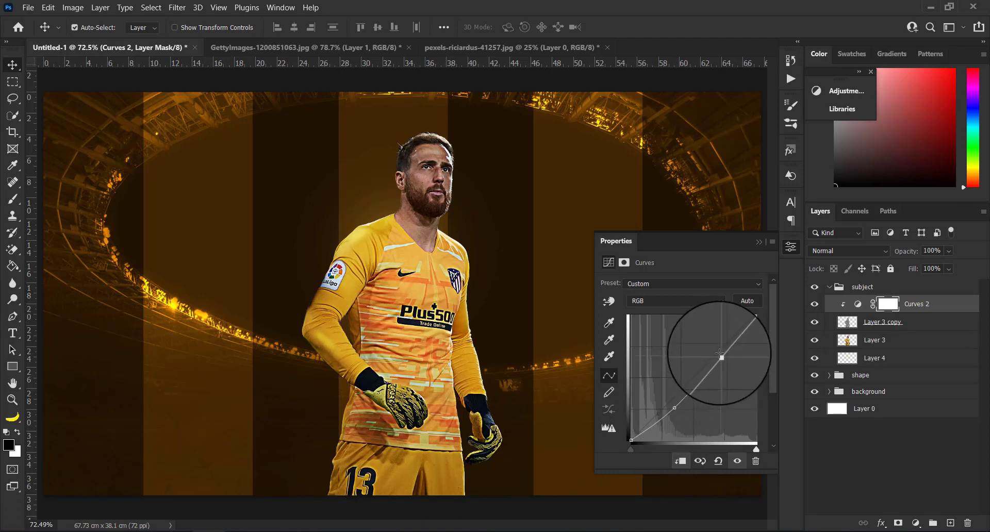
{"action": "left_click_drag", "start_coordinate": [718, 358], "coordinate": [718, 359]}
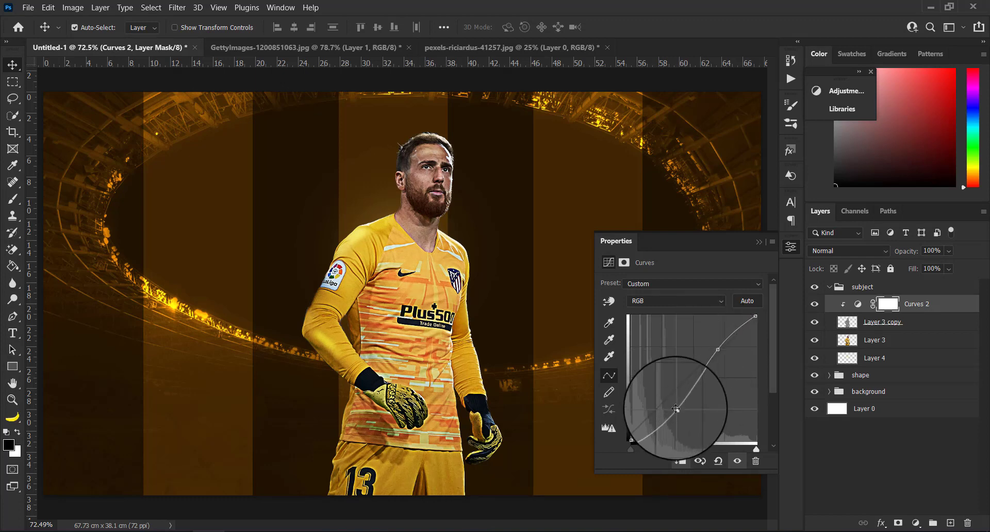
{"action": "left_click", "coordinate": [758, 243]}
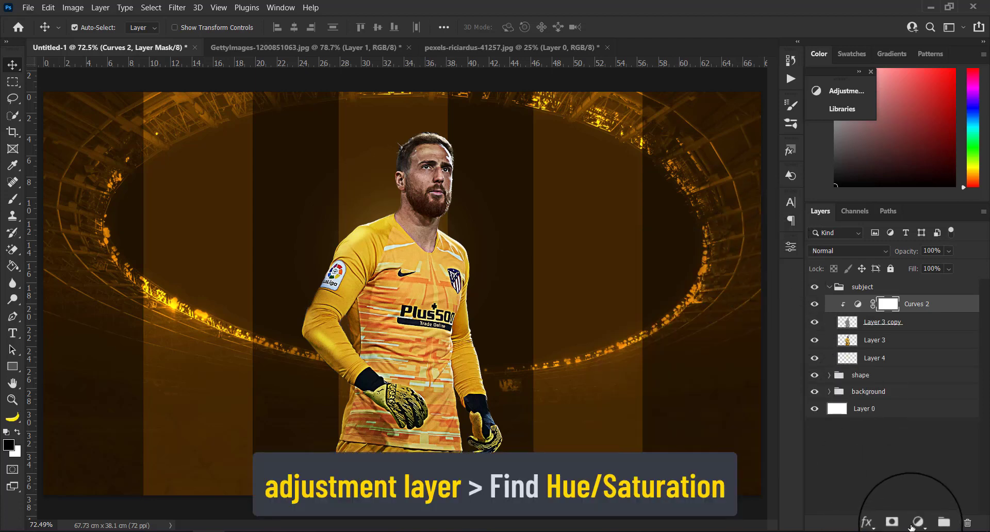
Add a Hue/Saturation adjustment above the Curves layer and set its saturation to -12.
{"action": "left_click", "coordinate": [911, 527]}
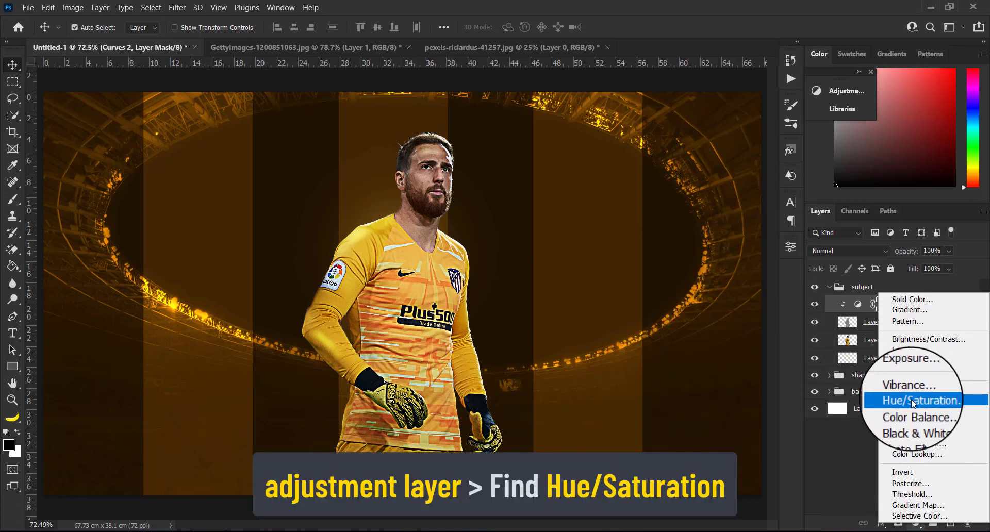
{"action": "left_click", "coordinate": [928, 400]}
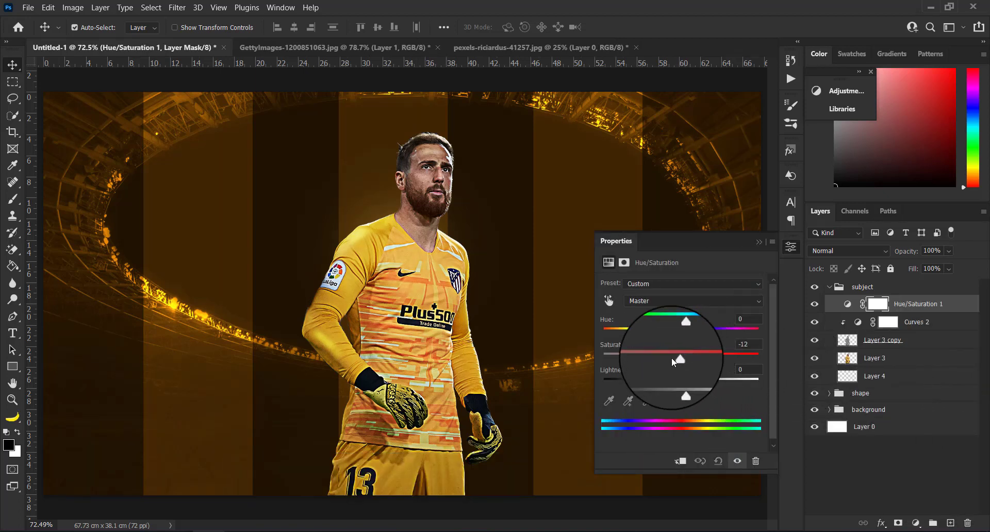
{"action": "left_click_drag", "start_coordinate": [672, 359], "coordinate": [662, 360]}
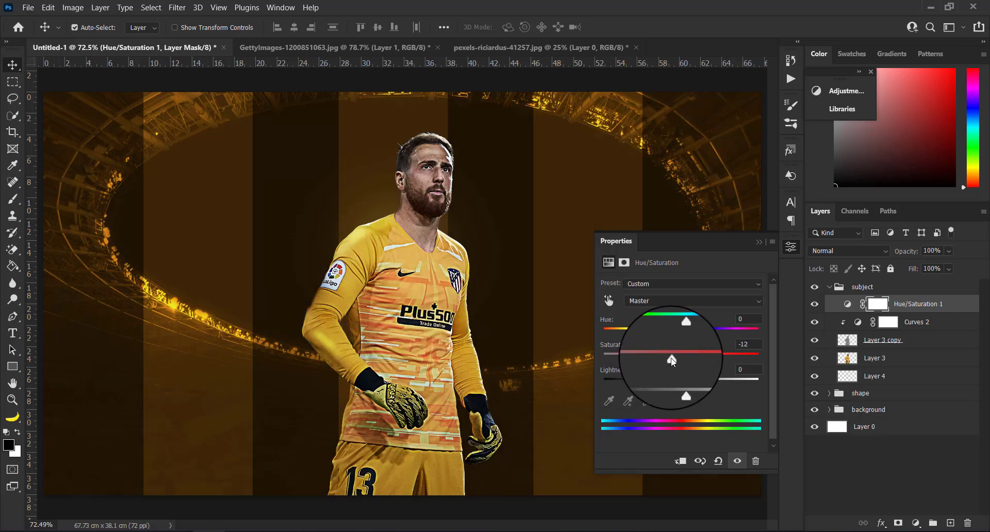
{"action": "left_click", "coordinate": [758, 242]}
{"action": "key", "text": "ctrl+minus"}
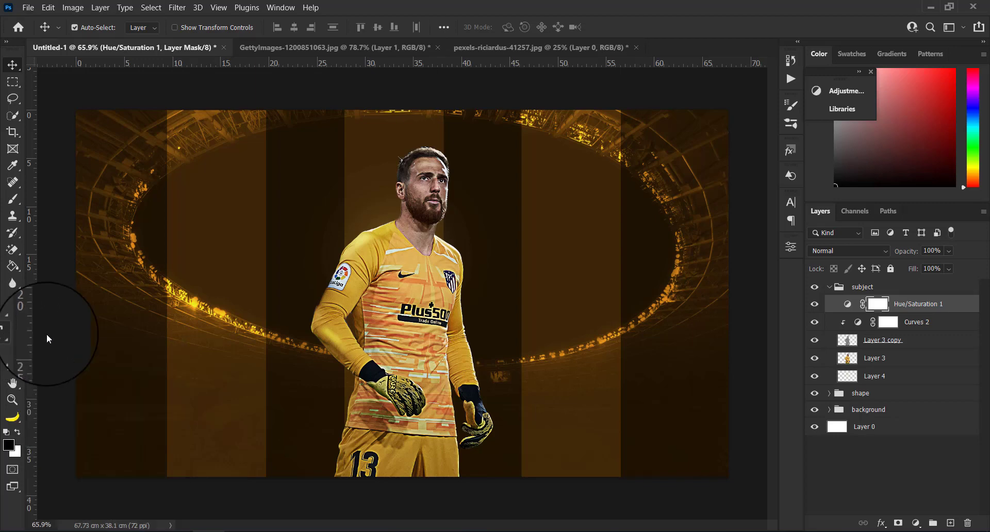
Add the text OBLAK over the goalkeeper's chest in white Helvetica Neue Black, centred, at 102 pt.
{"action": "key", "text": "t"}
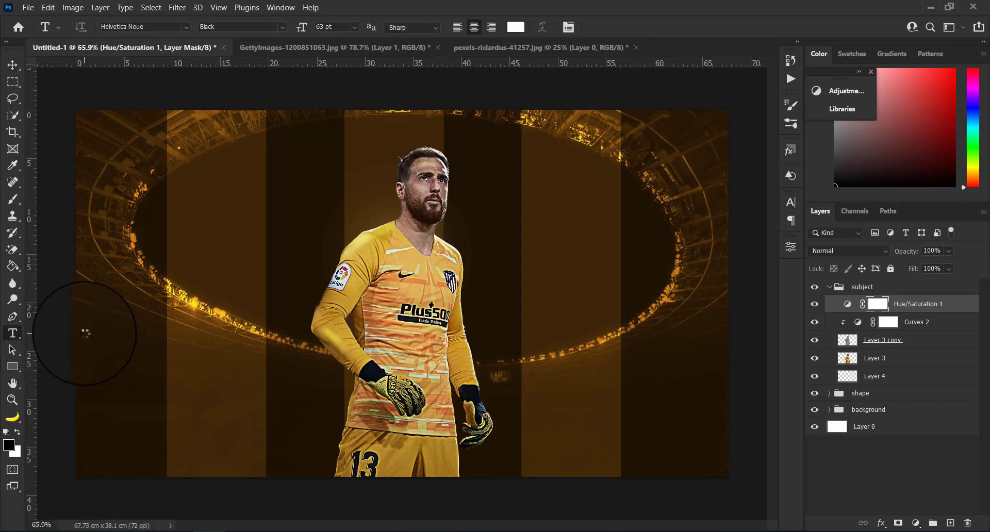
{"action": "left_click", "coordinate": [400, 284]}
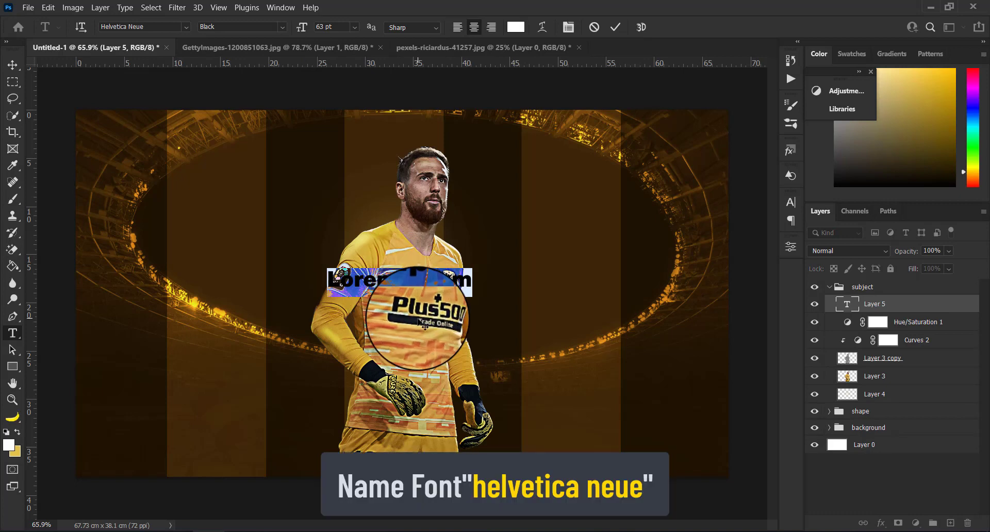
{"action": "key", "text": "BackSpace"}
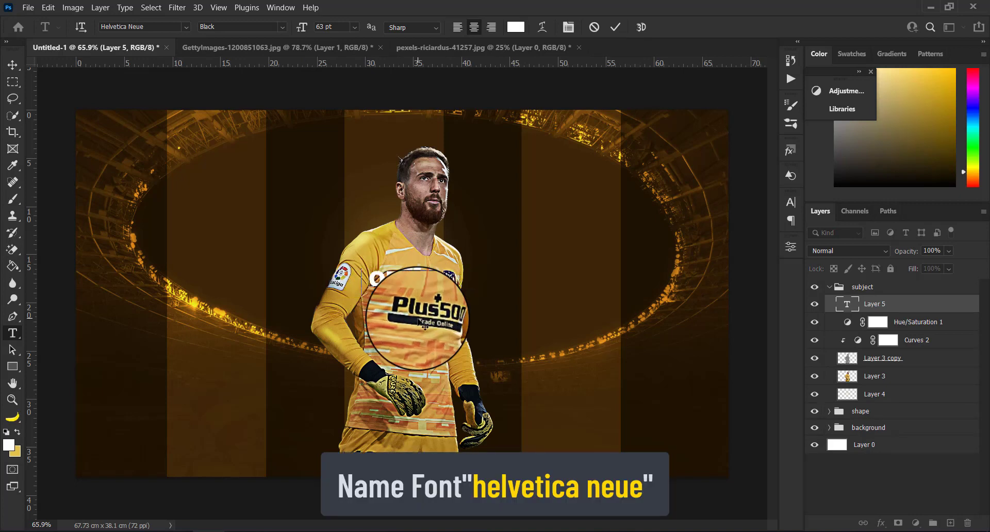
{"action": "left_click", "coordinate": [615, 26]}
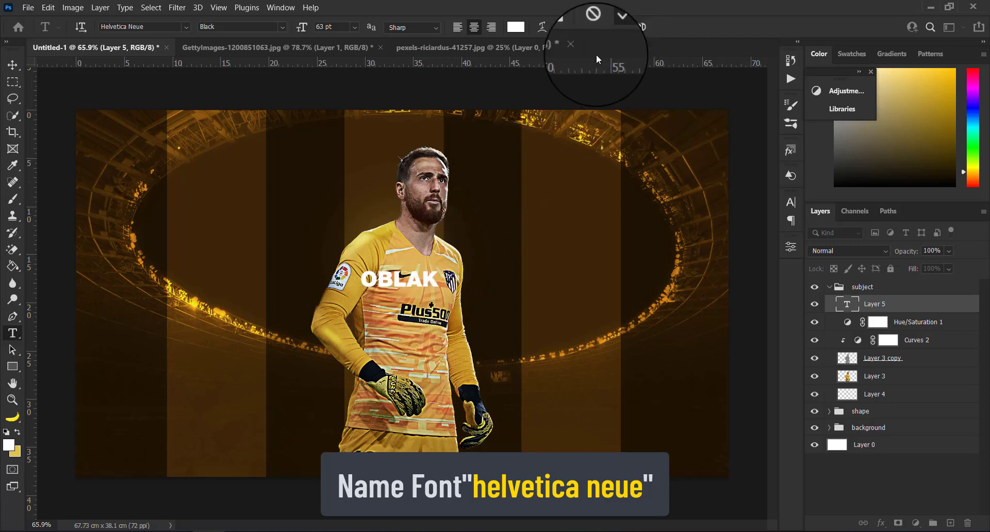
{"action": "double_click", "coordinate": [426, 282]}
{"action": "left_click_drag", "start_coordinate": [303, 30], "coordinate": [323, 22]}
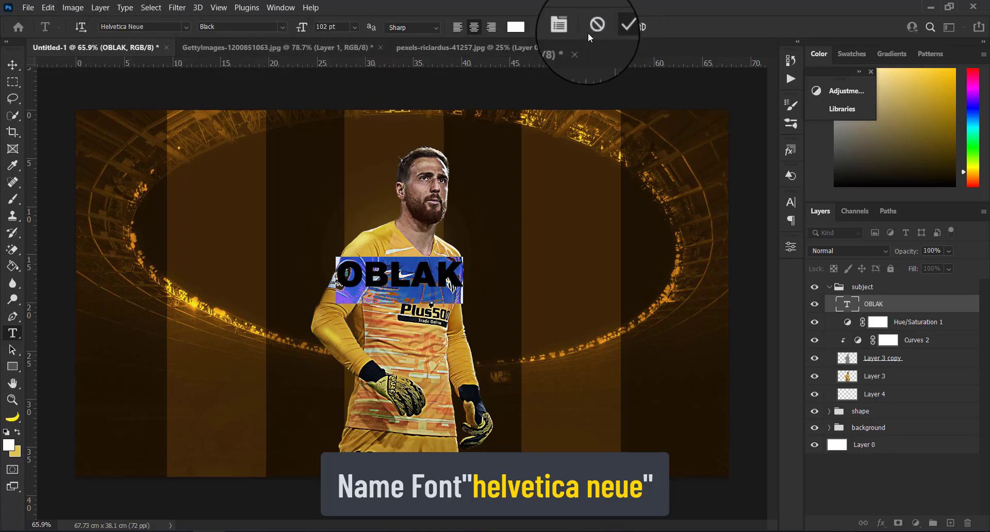
{"action": "left_click", "coordinate": [628, 24]}
Scale the OBLAK text to about 359% and position it across the goalkeeper's chest and lower face.
{"action": "key", "text": "ctrl+t"}
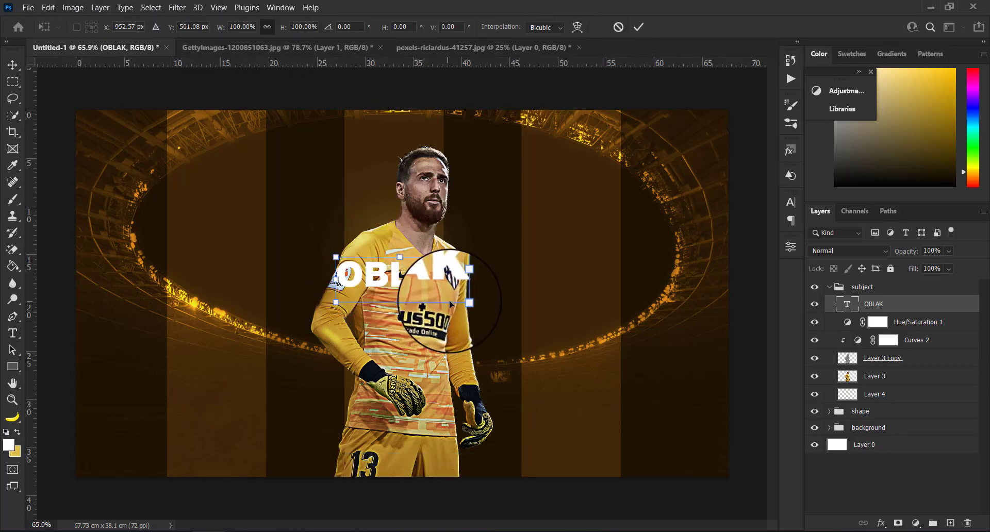
{"action": "left_click_drag", "start_coordinate": [469, 302], "coordinate": [691, 385]}
{"action": "left_click_drag", "start_coordinate": [541, 313], "coordinate": [470, 268]}
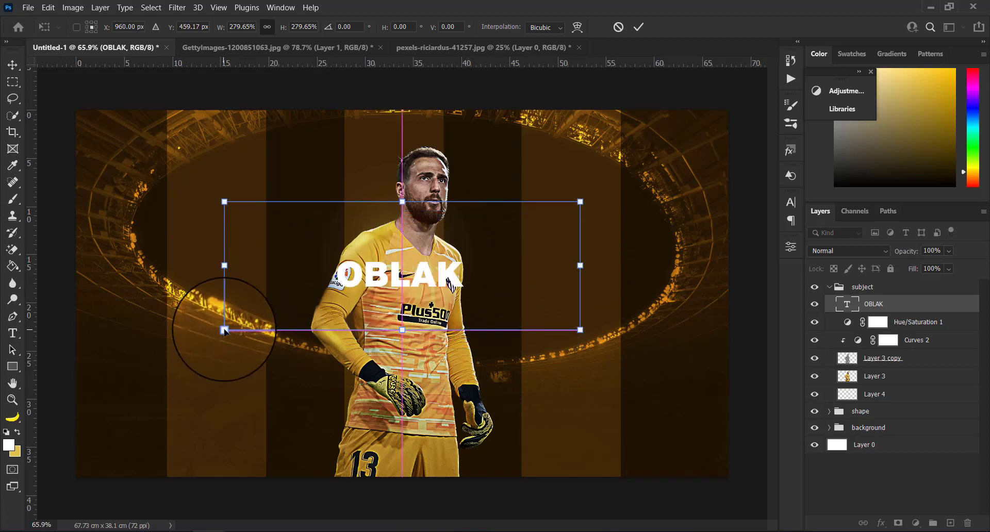
{"action": "left_click_drag", "start_coordinate": [225, 331], "coordinate": [169, 360]}
{"action": "left_click_drag", "start_coordinate": [603, 357], "coordinate": [623, 367]}
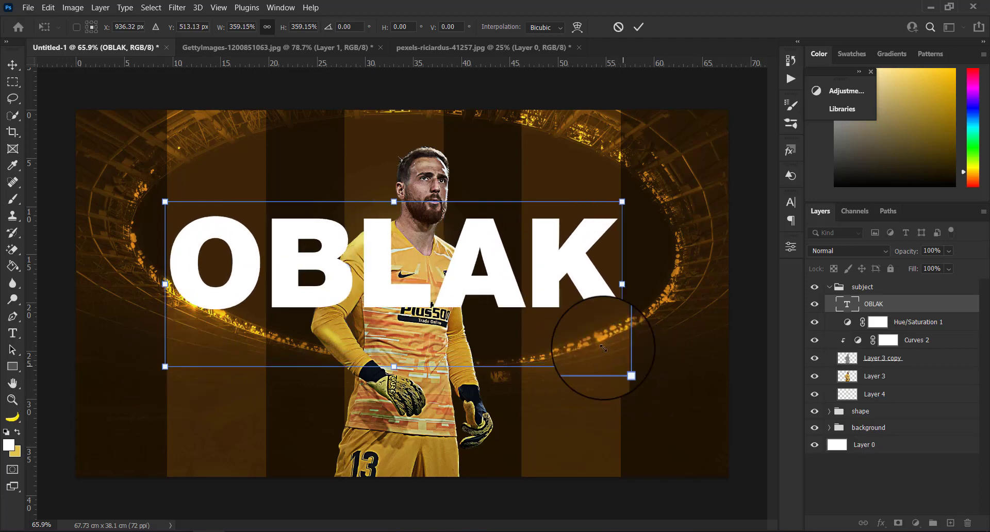
{"action": "left_click_drag", "start_coordinate": [507, 295], "coordinate": [505, 278]}
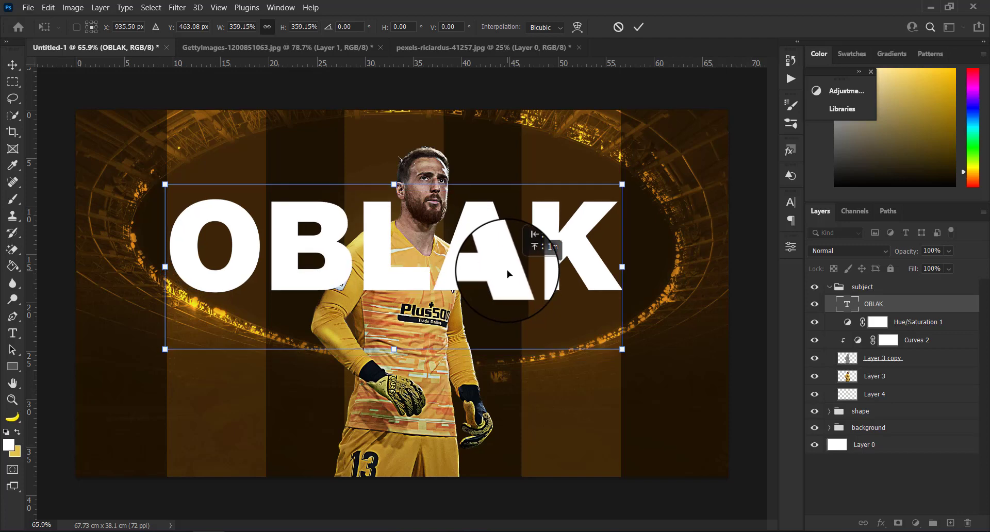
{"action": "left_click_drag", "start_coordinate": [506, 276], "coordinate": [508, 277]}
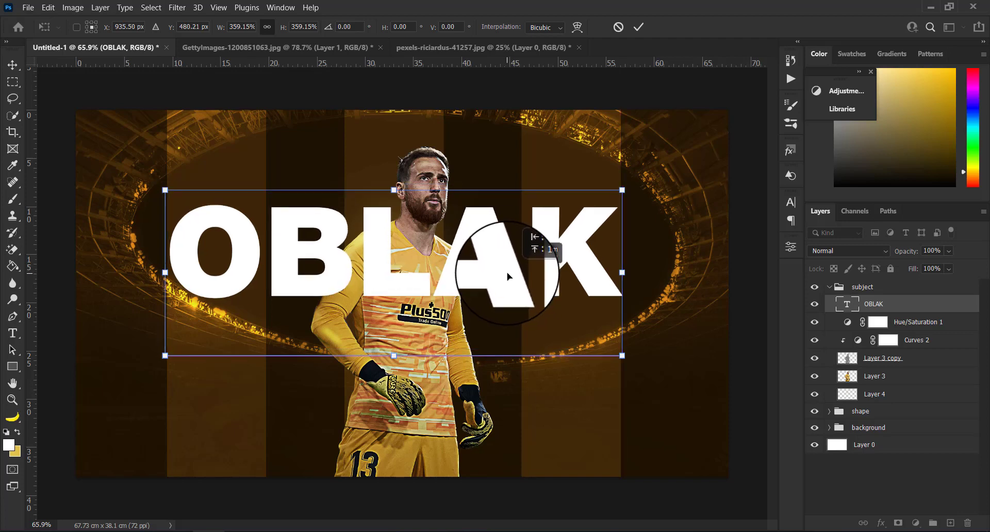
{"action": "left_click_drag", "start_coordinate": [507, 269], "coordinate": [508, 268]}
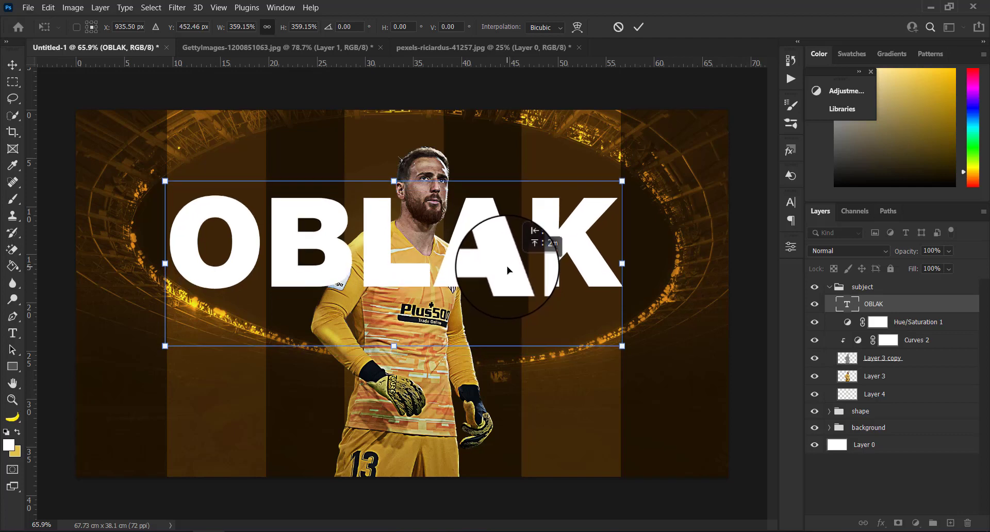
{"action": "left_click", "coordinate": [639, 28]}
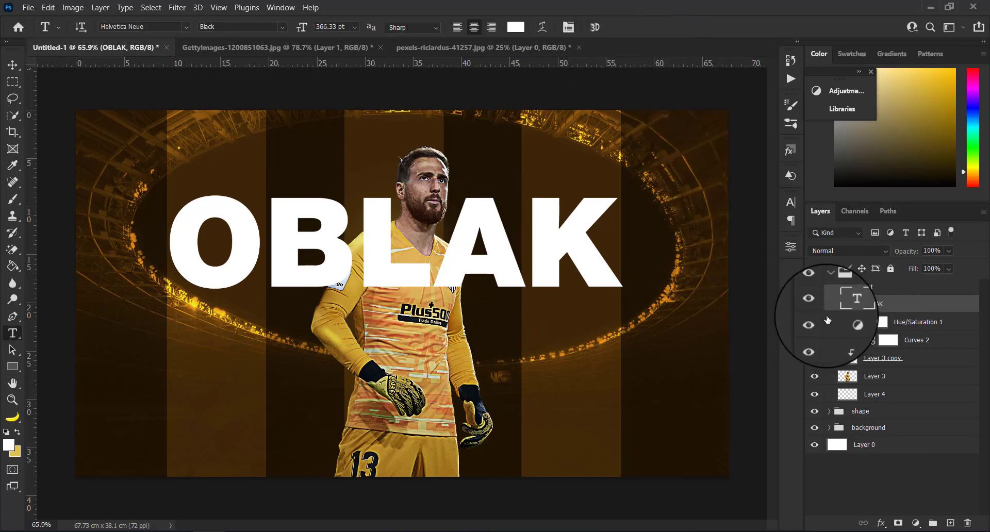
Clip the OBLAK text layer to Layer 3, beneath Layer 3 copy, and place a duplicate of it between the shape and background groups.
{"action": "left_click_drag", "start_coordinate": [856, 304], "coordinate": [865, 280]}
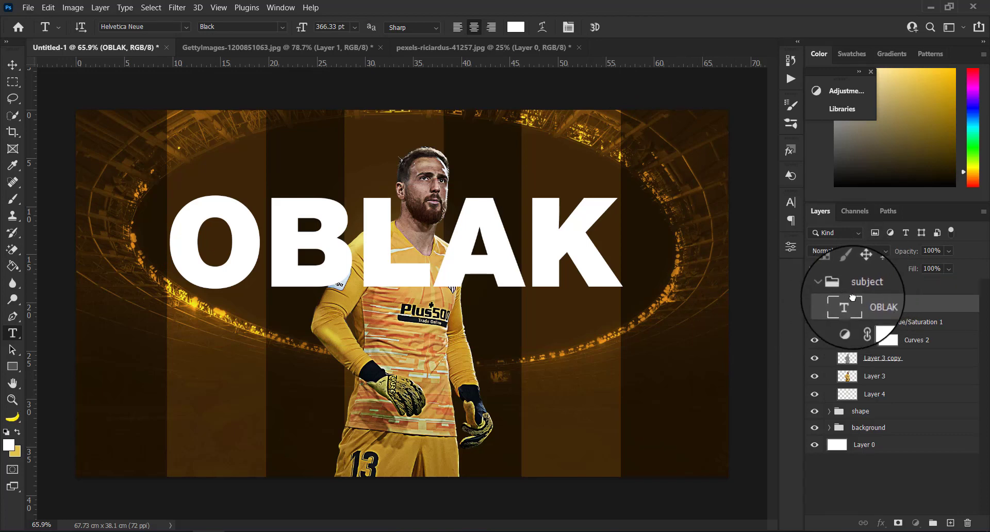
{"action": "left_click", "coordinate": [830, 304]}
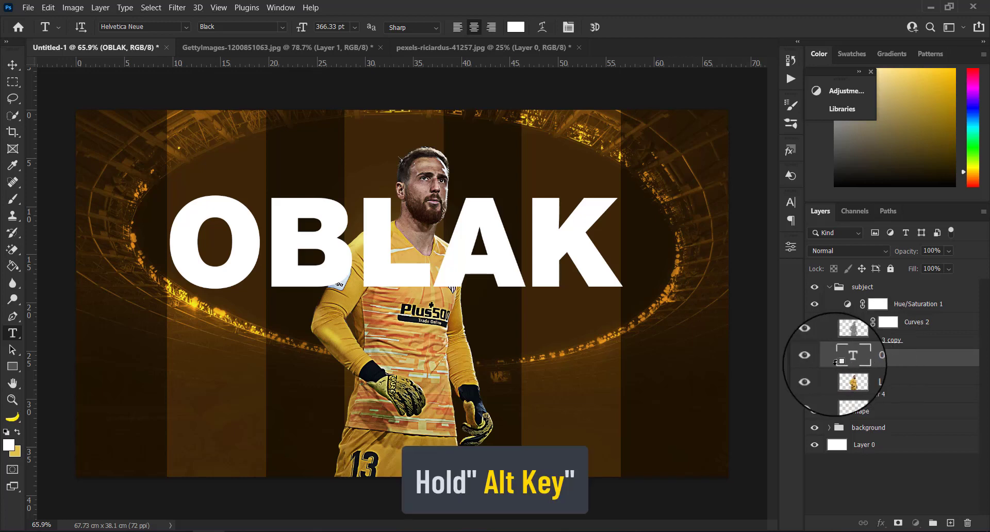
{"action": "left_click", "coordinate": [835, 361], "text": "alt"}
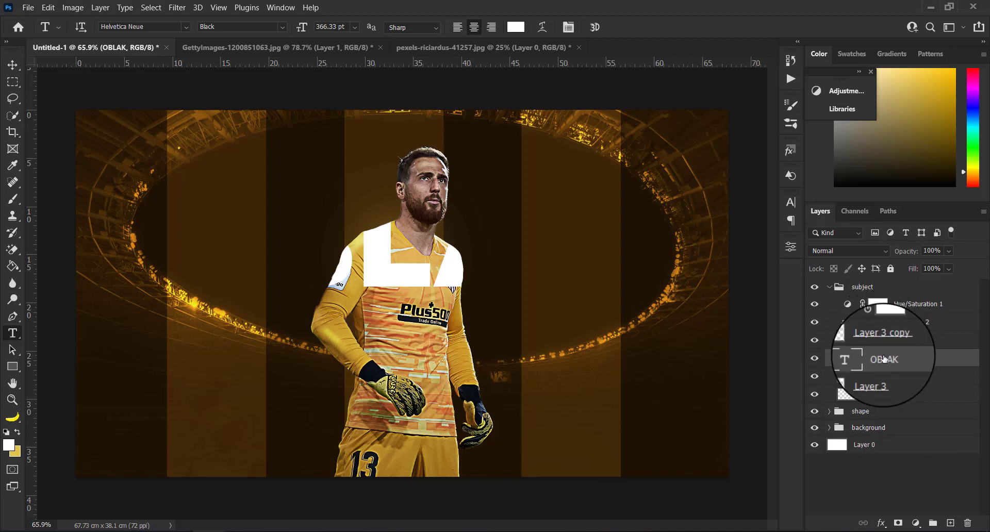
{"action": "key", "text": "ctrl+j"}
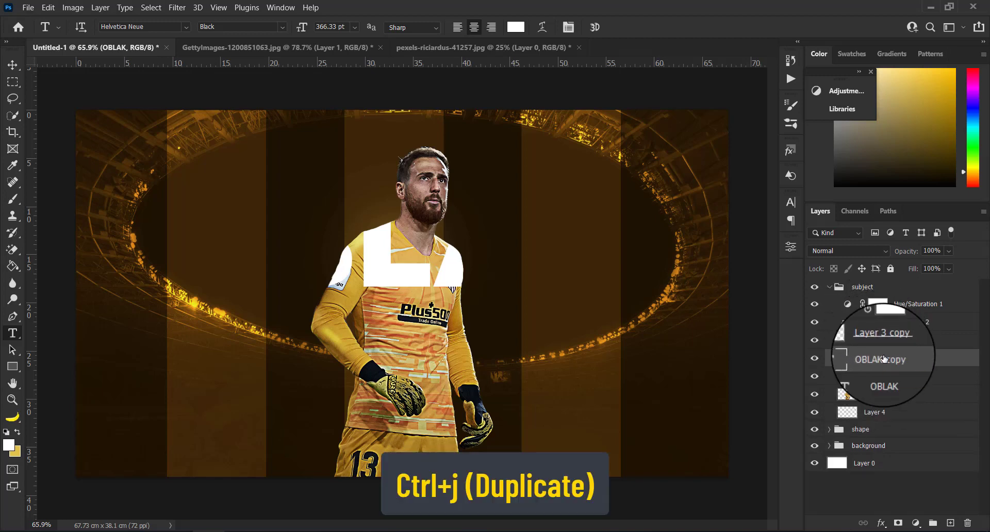
{"action": "left_click_drag", "start_coordinate": [883, 360], "coordinate": [883, 436]}
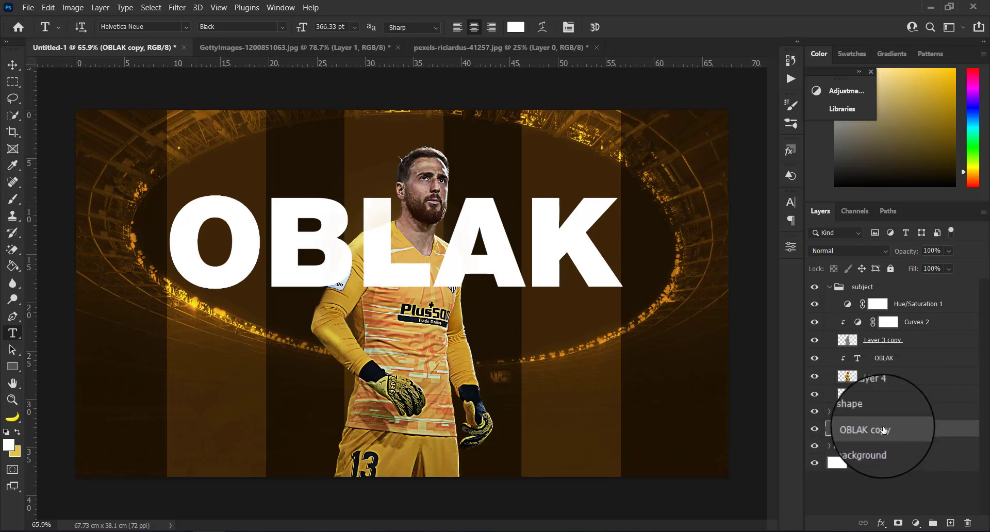
Convert the clipped OBLAK text layer in the subject group to a shape.
{"action": "left_click", "coordinate": [883, 359]}
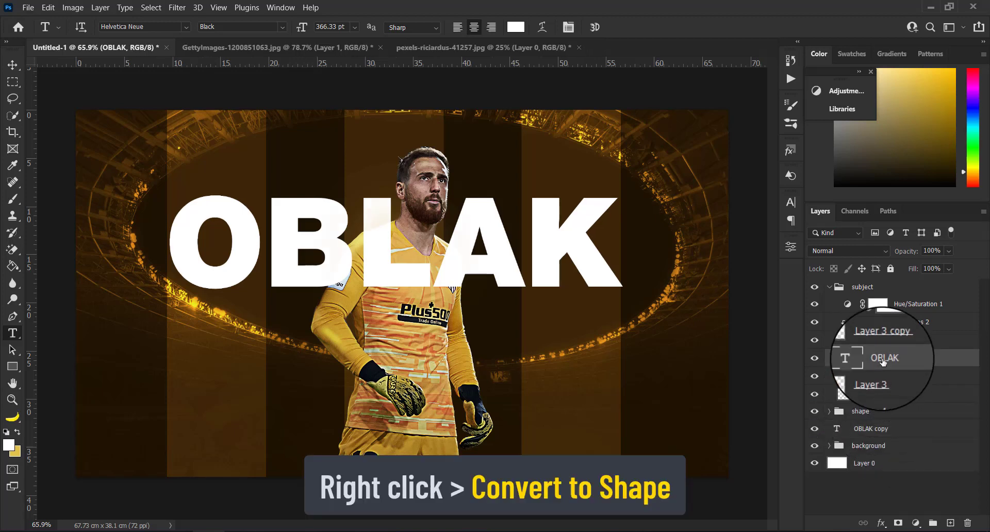
{"action": "right_click", "coordinate": [882, 361]}
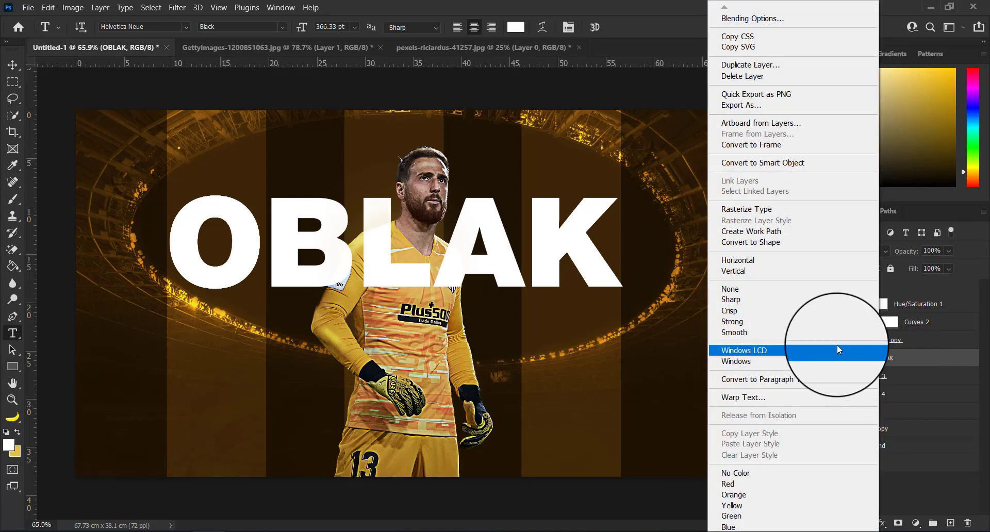
{"action": "left_click", "coordinate": [763, 244]}
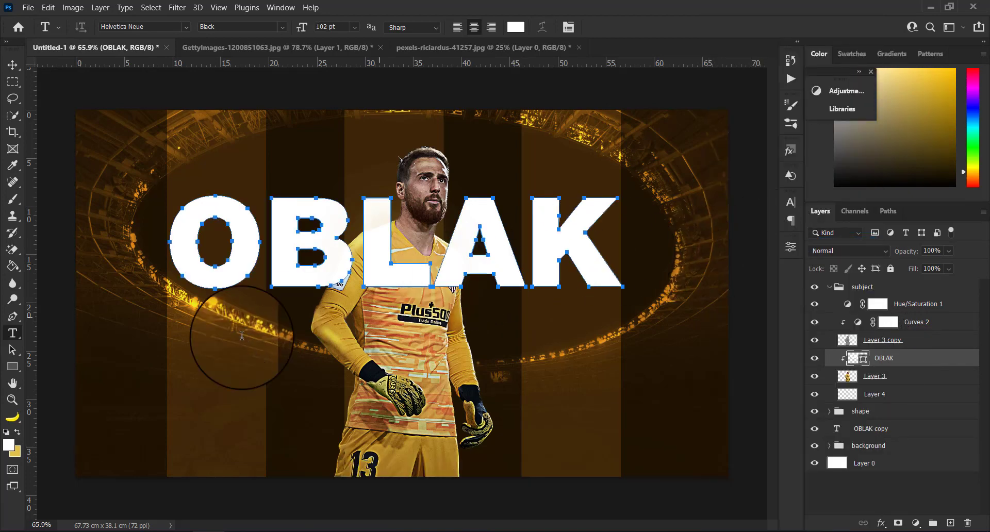
Give the clipped OBLAK shape no fill and a white 8 px stroke.
{"action": "left_click", "coordinate": [12, 367]}
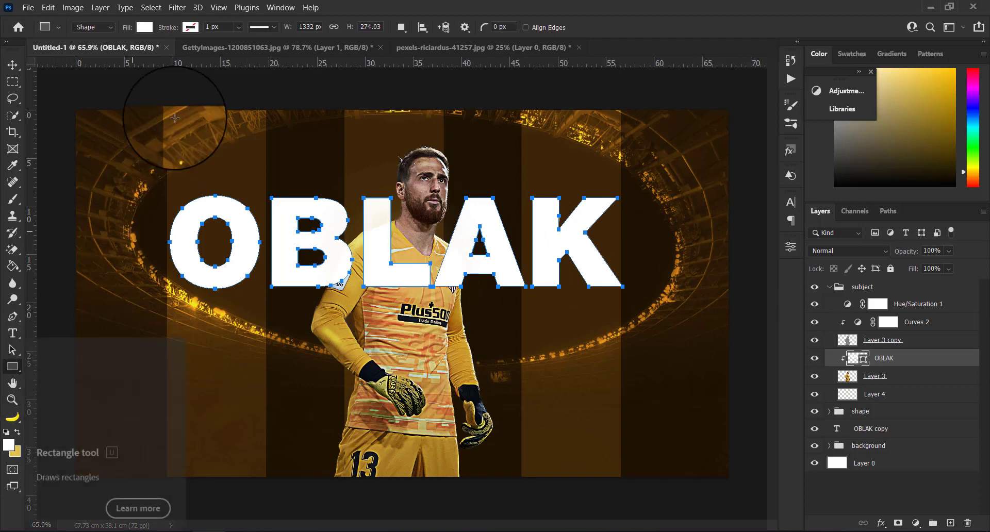
{"action": "left_click", "coordinate": [145, 28]}
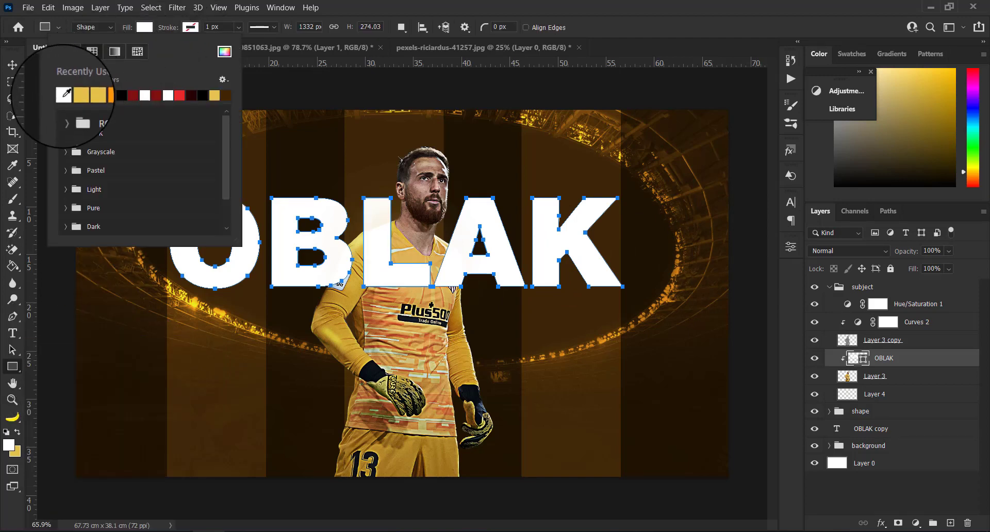
{"action": "left_click", "coordinate": [75, 52]}
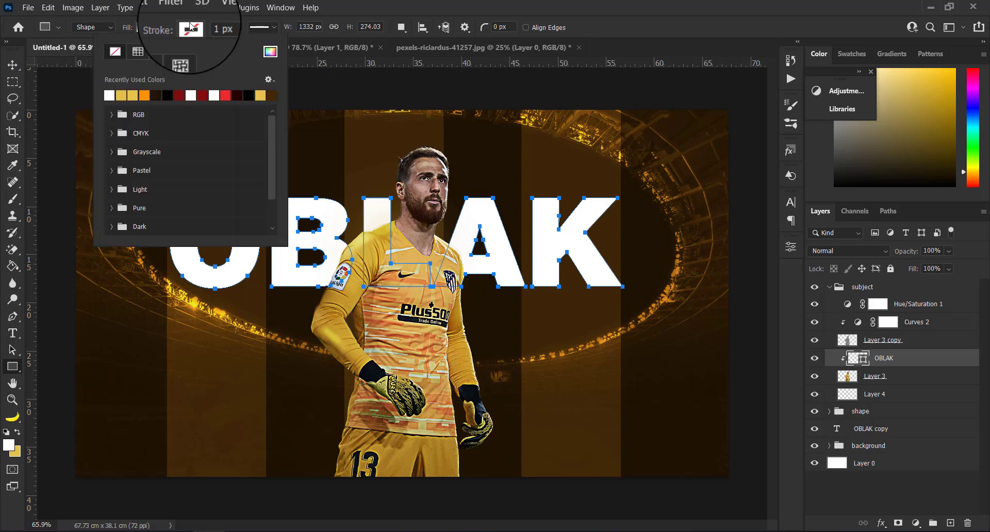
{"action": "left_click", "coordinate": [109, 95]}
{"action": "left_click", "coordinate": [203, 29]}
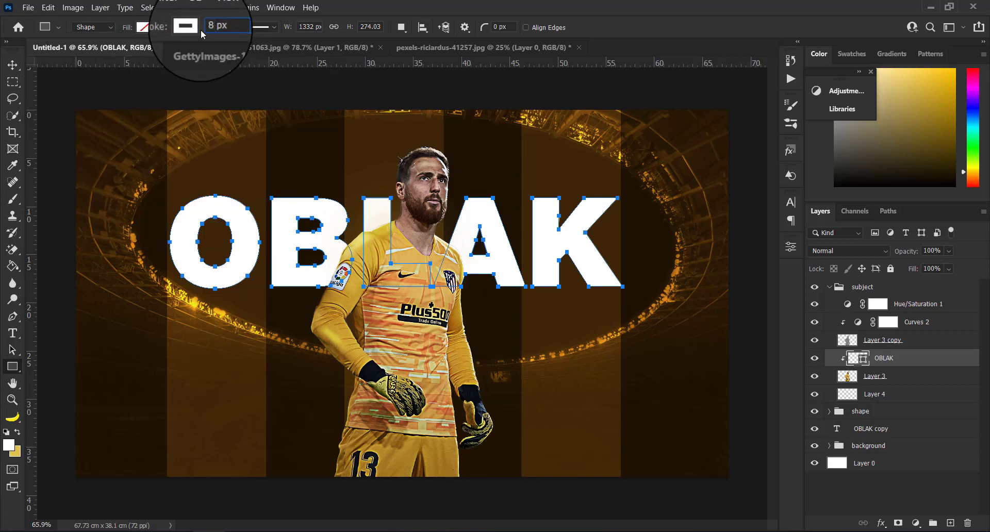
{"action": "left_click", "coordinate": [13, 65]}
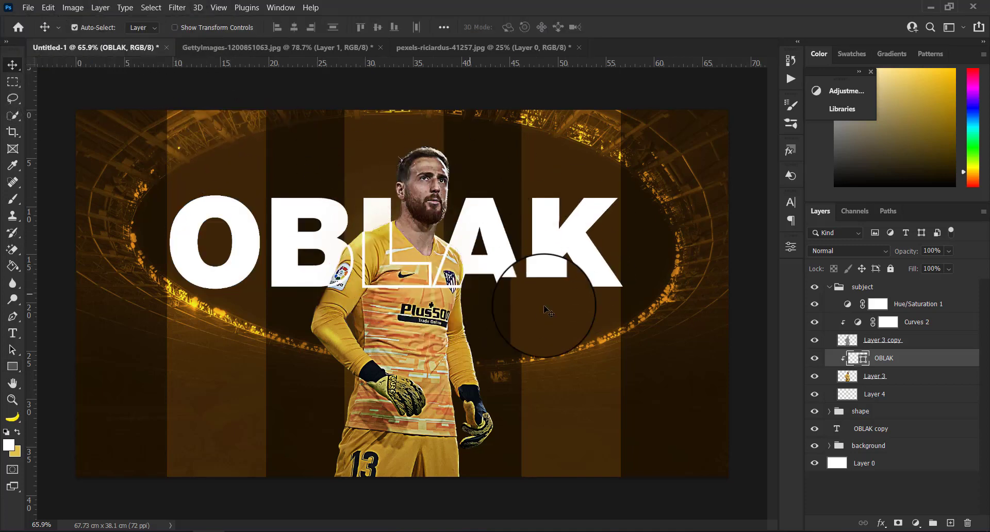
Create a new layer above the subject group at the top of the layer stack and collapse the group.
{"action": "left_click", "coordinate": [889, 290]}
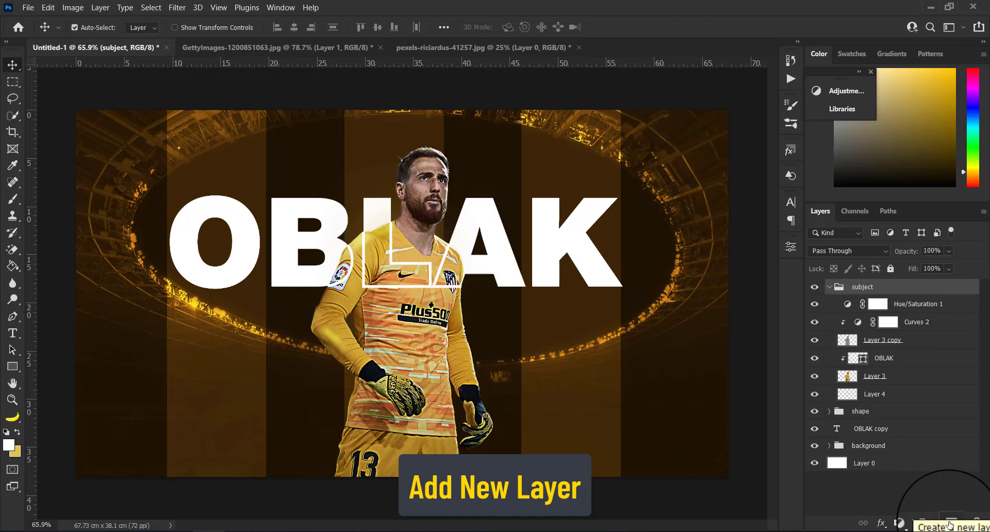
{"action": "left_click", "coordinate": [951, 523]}
{"action": "left_click_drag", "start_coordinate": [876, 305], "coordinate": [880, 283]}
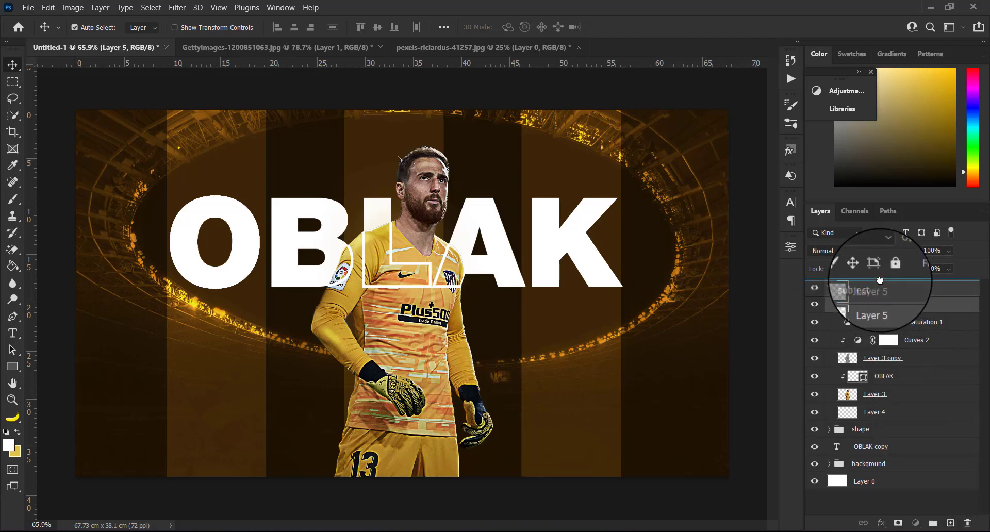
{"action": "left_click", "coordinate": [830, 307]}
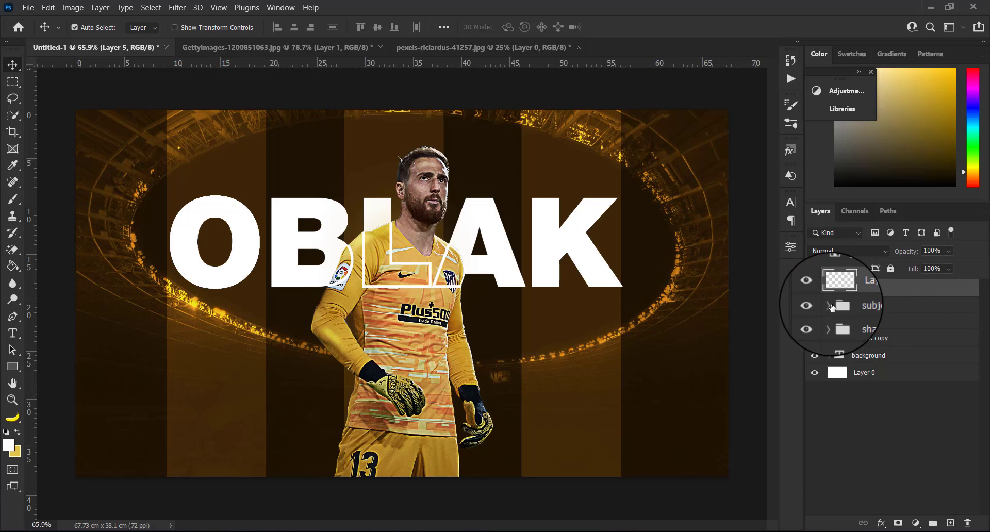
Set the foreground colour to white and the background colour to black (000000).
{"action": "left_click", "coordinate": [17, 429]}
{"action": "left_click", "coordinate": [8, 445]}
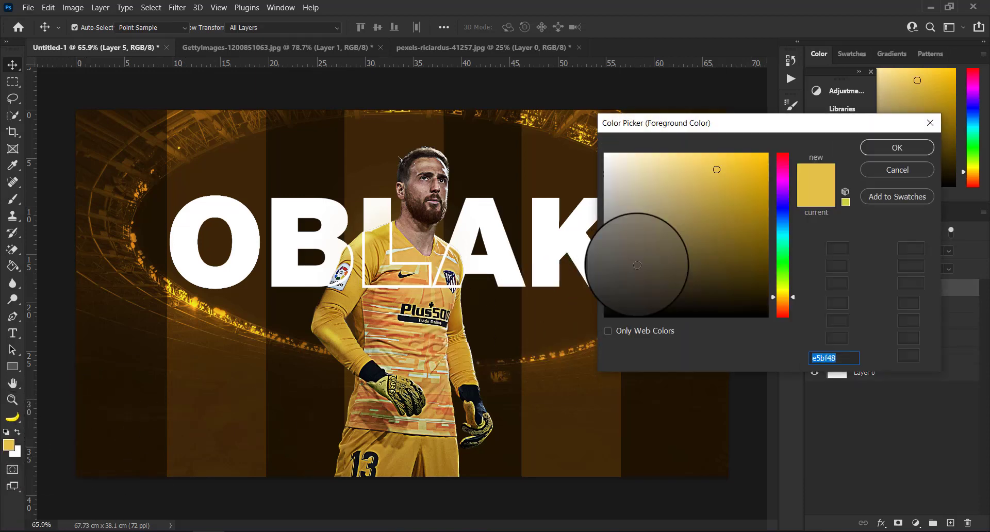
{"action": "left_click", "coordinate": [605, 316]}
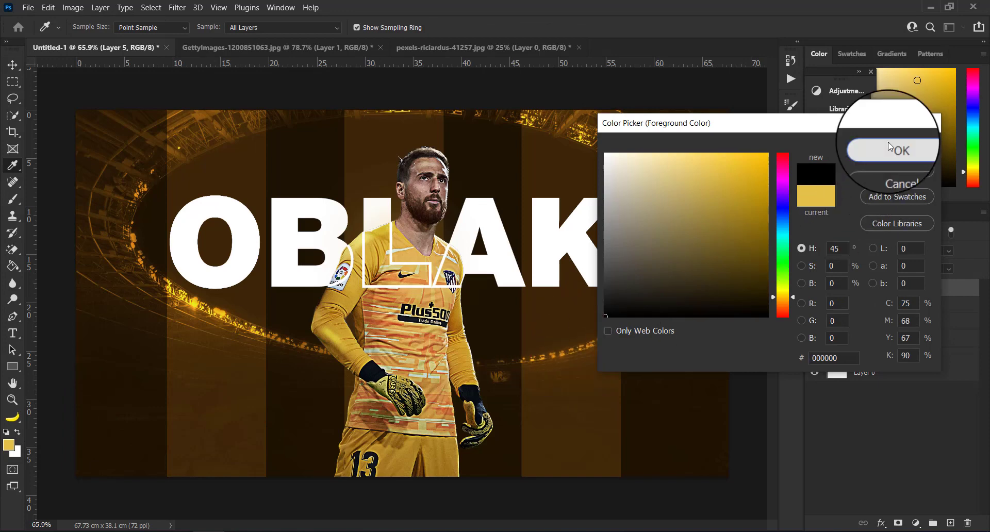
{"action": "left_click", "coordinate": [889, 147]}
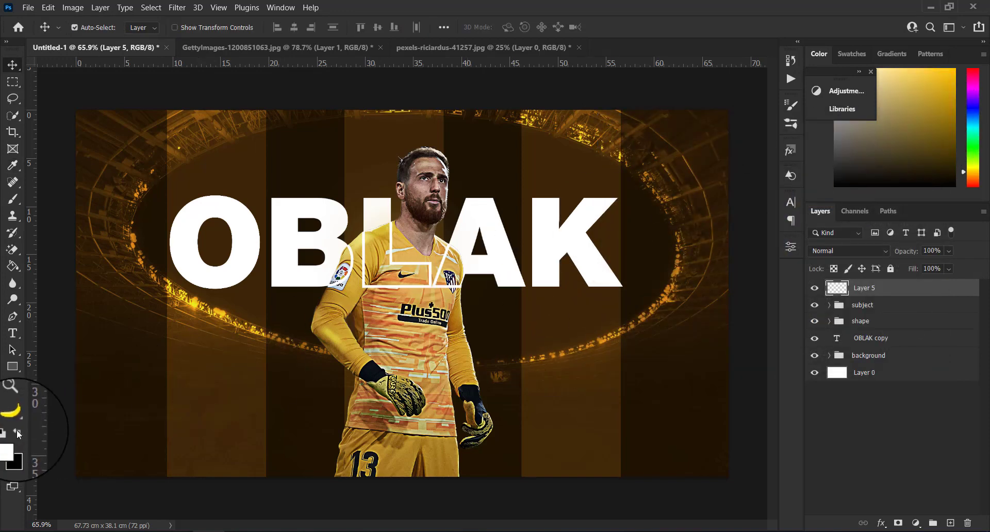
Fill Layer 5 with the Clouds render filter.
{"action": "left_click", "coordinate": [178, 9]}
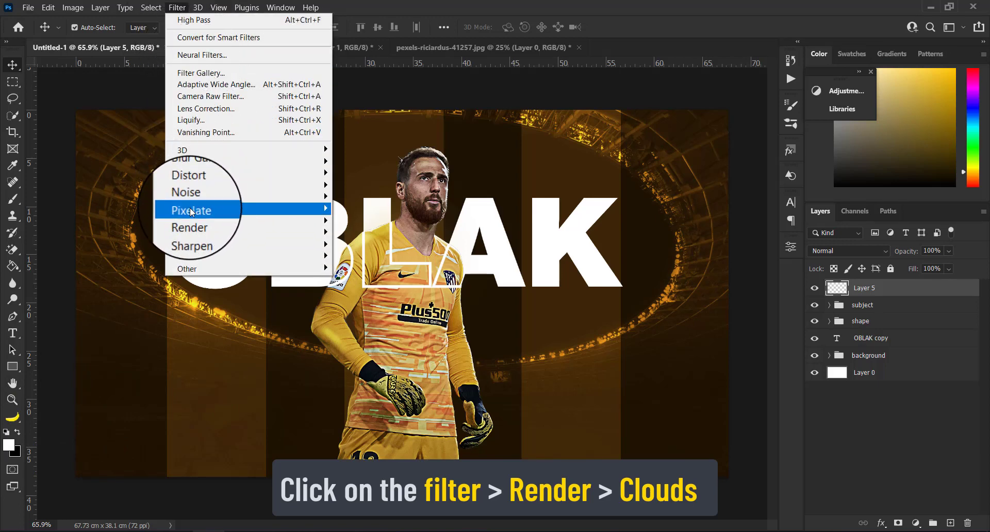
{"action": "mouse_move", "coordinate": [191, 219]}
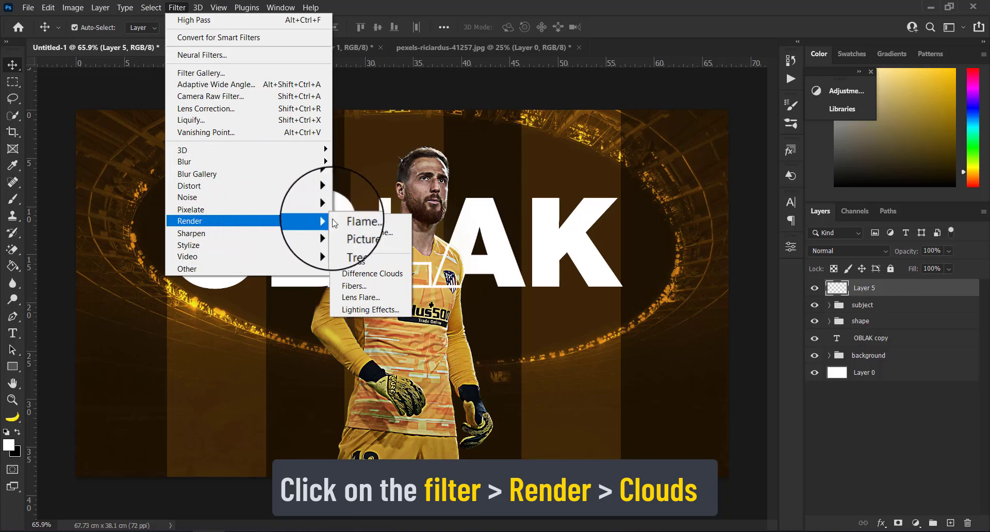
{"action": "left_click", "coordinate": [348, 262]}
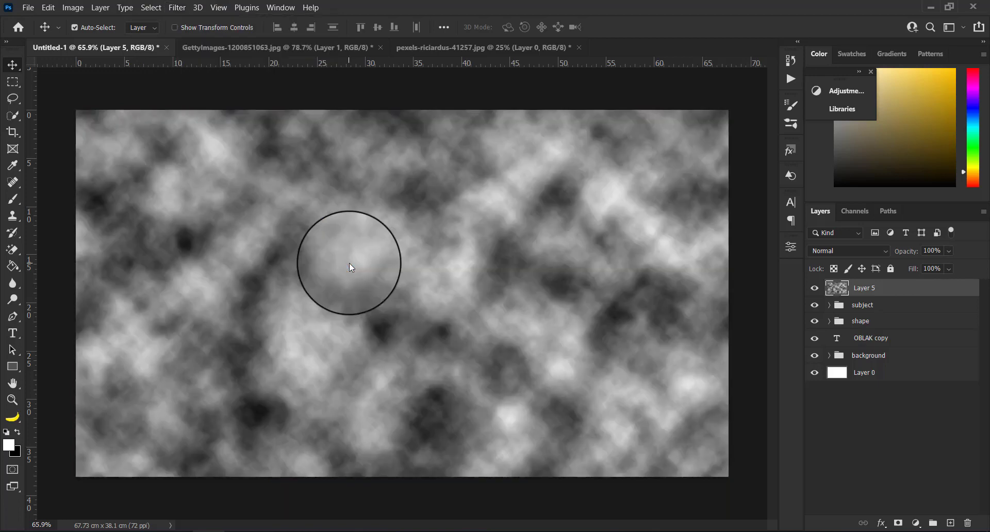
Set the clouds layer's blend mode to Overlay and reduce its opacity to 47%.
{"action": "left_click", "coordinate": [875, 251]}
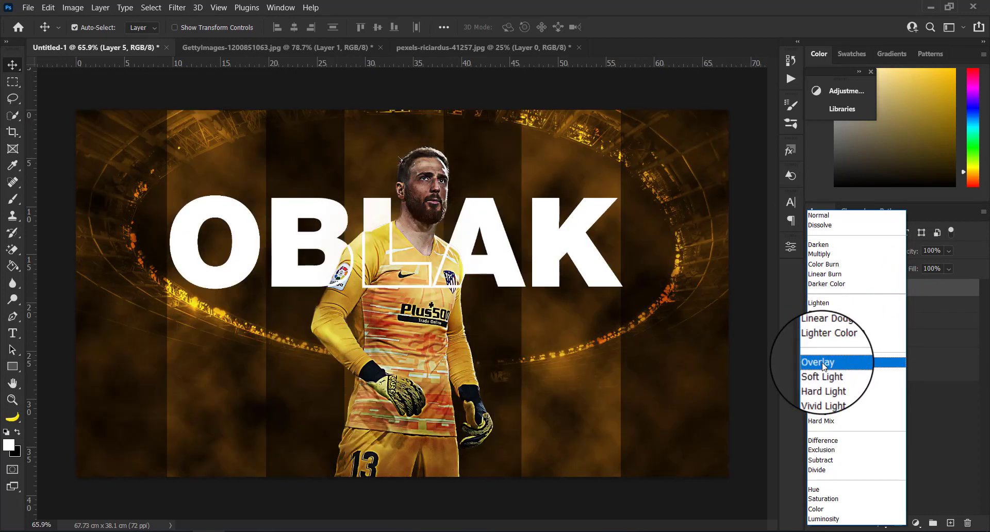
{"action": "left_click", "coordinate": [823, 363]}
{"action": "left_click", "coordinate": [948, 251]}
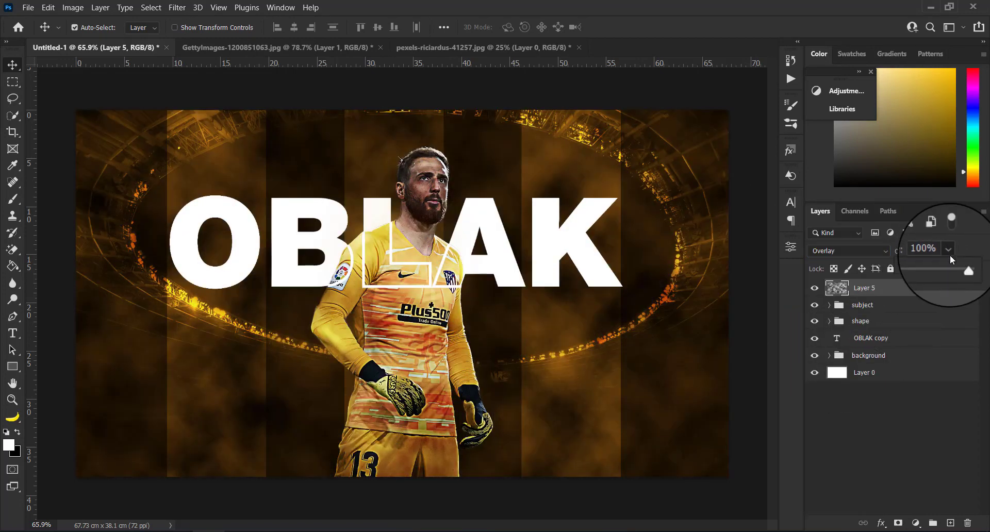
{"action": "left_click_drag", "start_coordinate": [962, 267], "coordinate": [947, 267]}
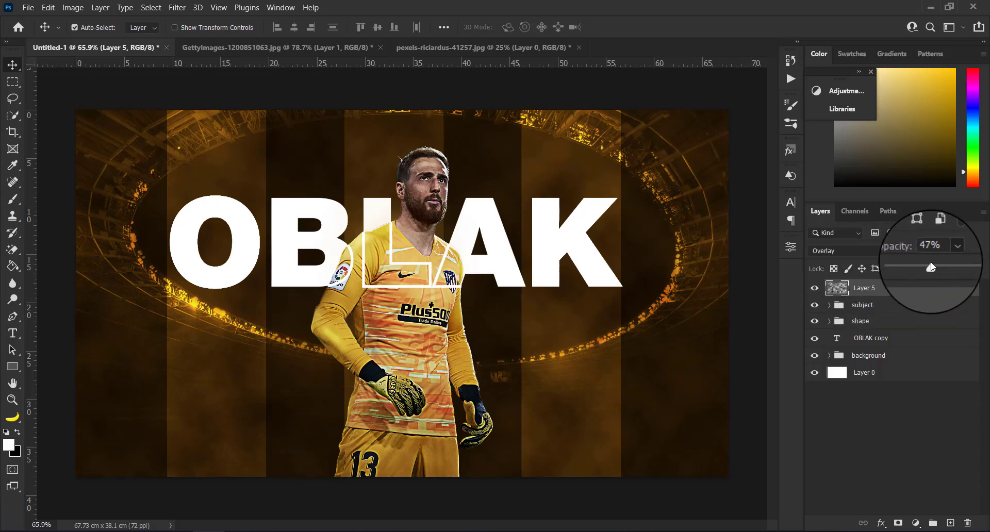
{"action": "left_click", "coordinate": [757, 260]}
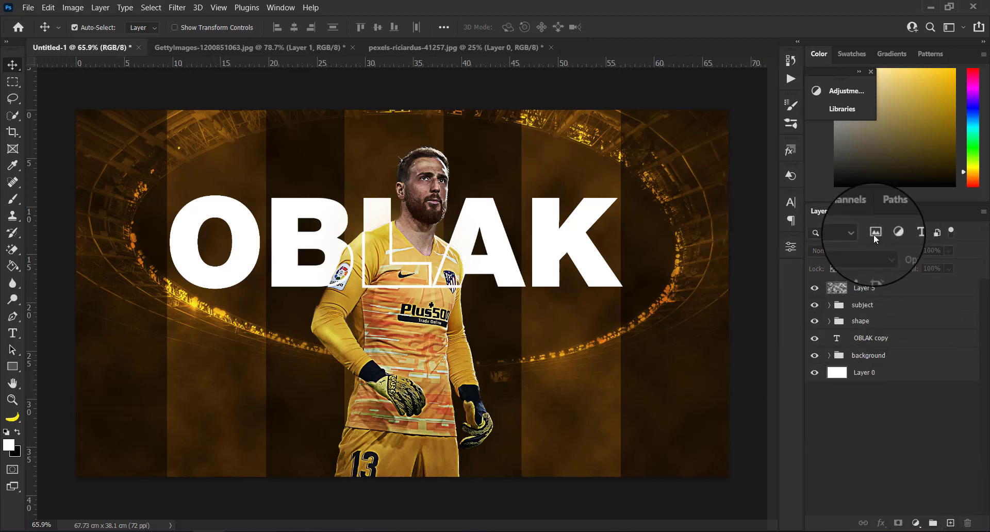
On a new layer above Layer 5, paint the canvas's upper-left corner white and lower-right corner black with a 432 px Soft Round brush.
{"action": "left_click", "coordinate": [872, 288]}
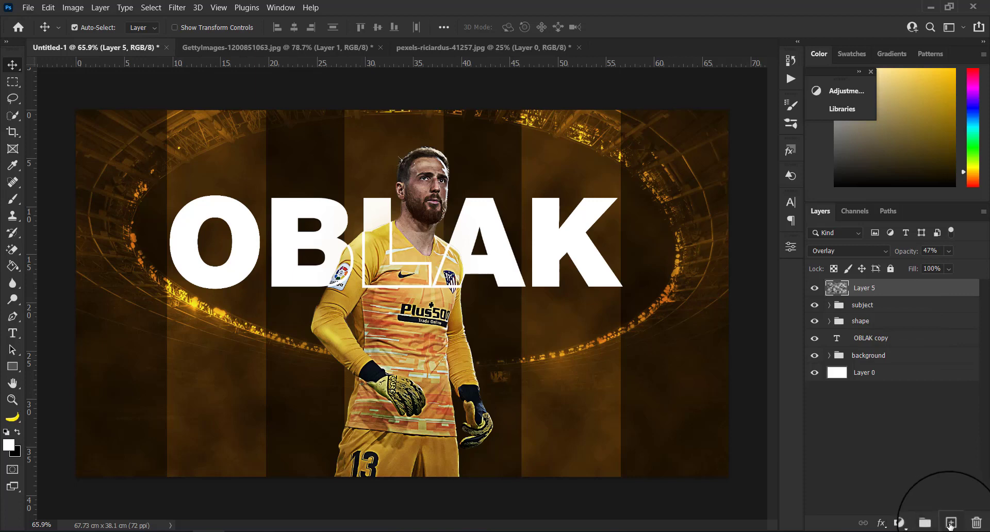
{"action": "left_click", "coordinate": [950, 524]}
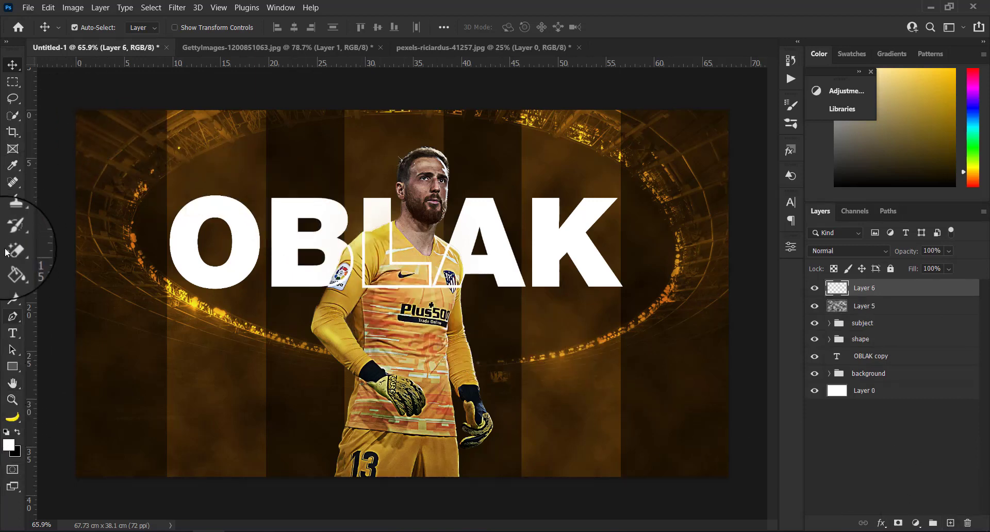
{"action": "left_click", "coordinate": [13, 199]}
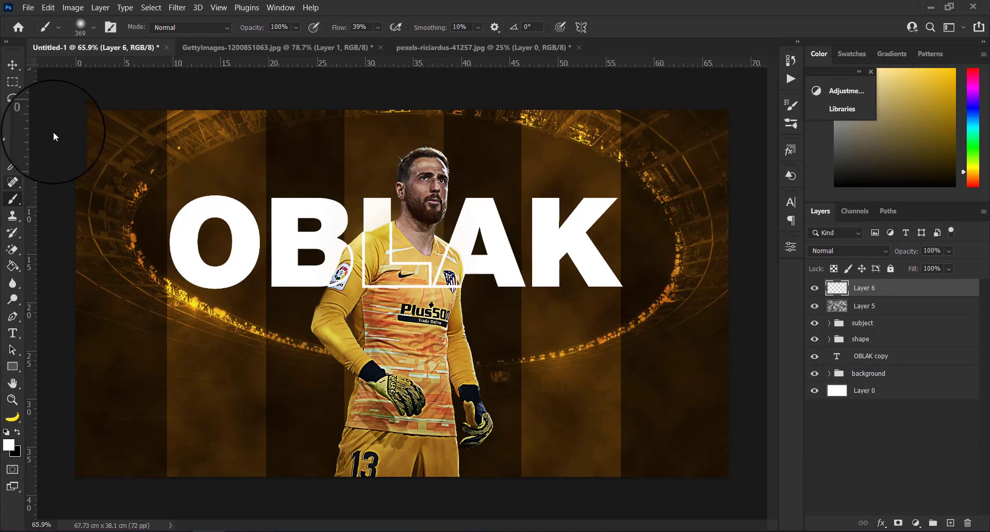
{"action": "left_click", "coordinate": [94, 29]}
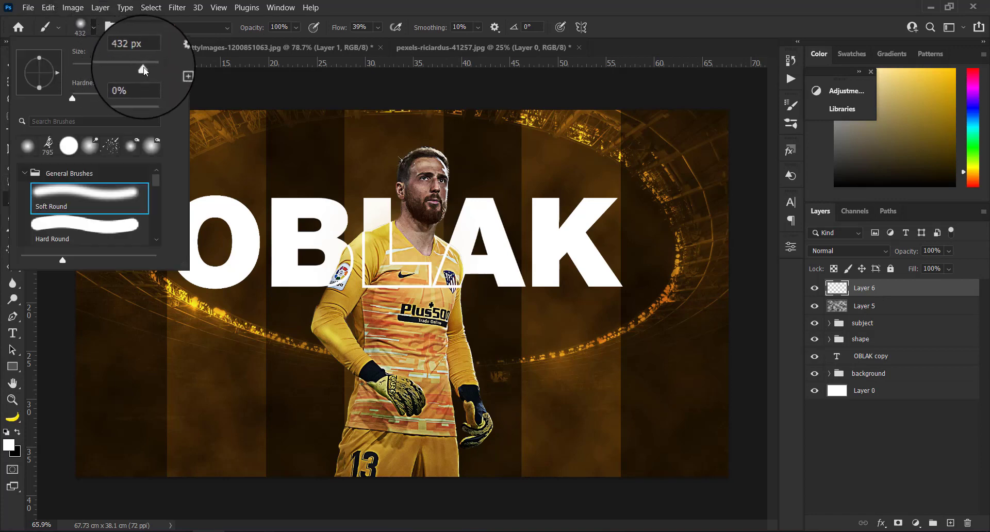
{"action": "mouse_move", "coordinate": [222, 83]}
{"action": "left_mouse_down"}
{"action": "mouse_move", "coordinate": [137, 114]}
{"action": "mouse_move", "coordinate": [48, 200]}
{"action": "mouse_move", "coordinate": [133, 112]}
{"action": "mouse_move", "coordinate": [212, 73]}
{"action": "mouse_move", "coordinate": [217, 87]}
{"action": "mouse_move", "coordinate": [46, 305]}
{"action": "mouse_move", "coordinate": [174, 168]}
{"action": "mouse_move", "coordinate": [263, 94]}
{"action": "mouse_move", "coordinate": [340, 69]}
{"action": "mouse_move", "coordinate": [145, 213]}
{"action": "mouse_move", "coordinate": [44, 309]}
{"action": "mouse_move", "coordinate": [130, 221]}
{"action": "left_mouse_up"}
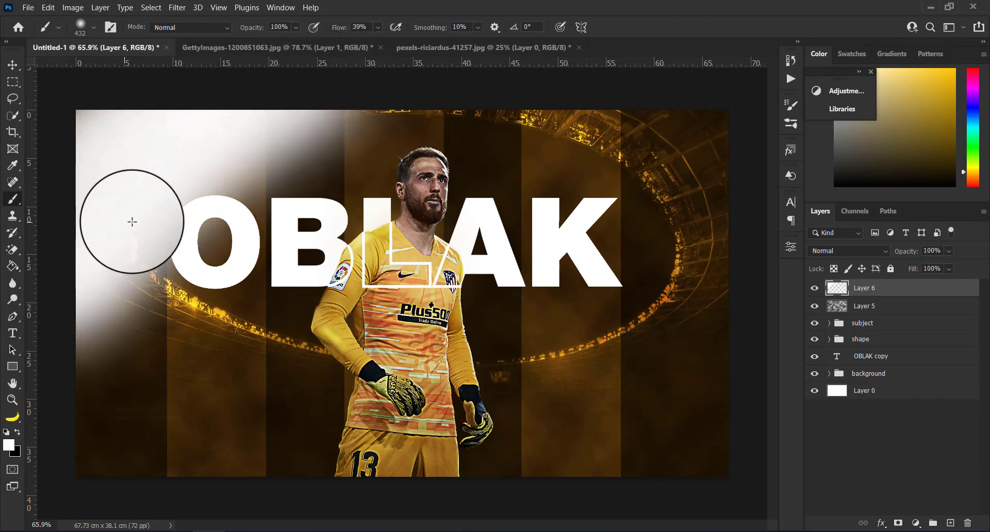
{"action": "left_click", "coordinate": [19, 432]}
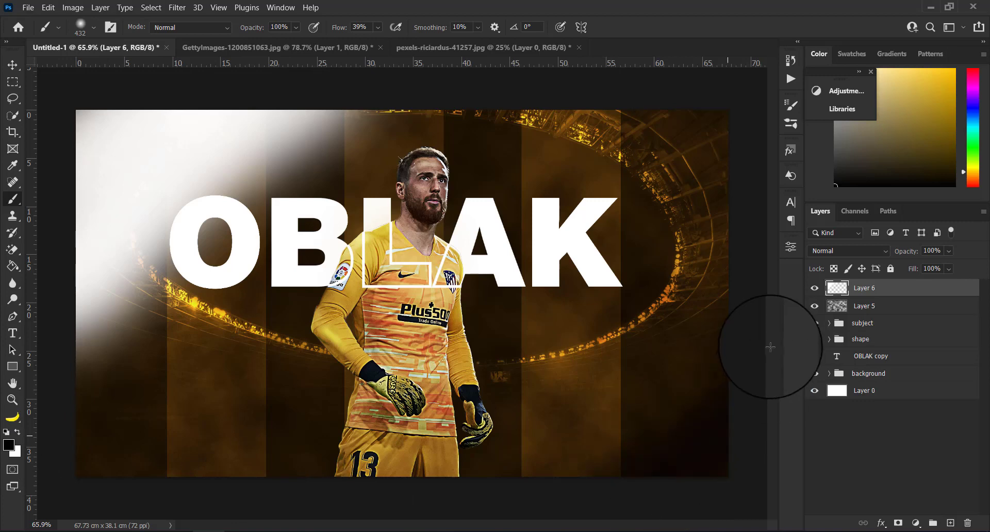
{"action": "mouse_move", "coordinate": [674, 497]}
{"action": "left_mouse_down"}
{"action": "mouse_move", "coordinate": [636, 453]}
{"action": "mouse_move", "coordinate": [769, 299]}
{"action": "left_mouse_up"}
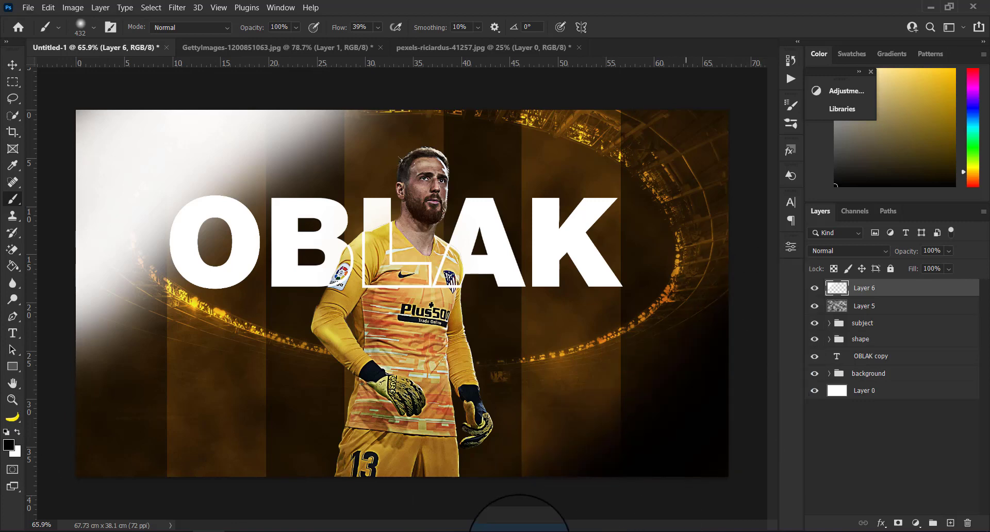
Blend the painted light-and-shadow layer in Overlay mode at 64% opacity and return to the Move tool.
{"action": "left_click", "coordinate": [862, 252]}
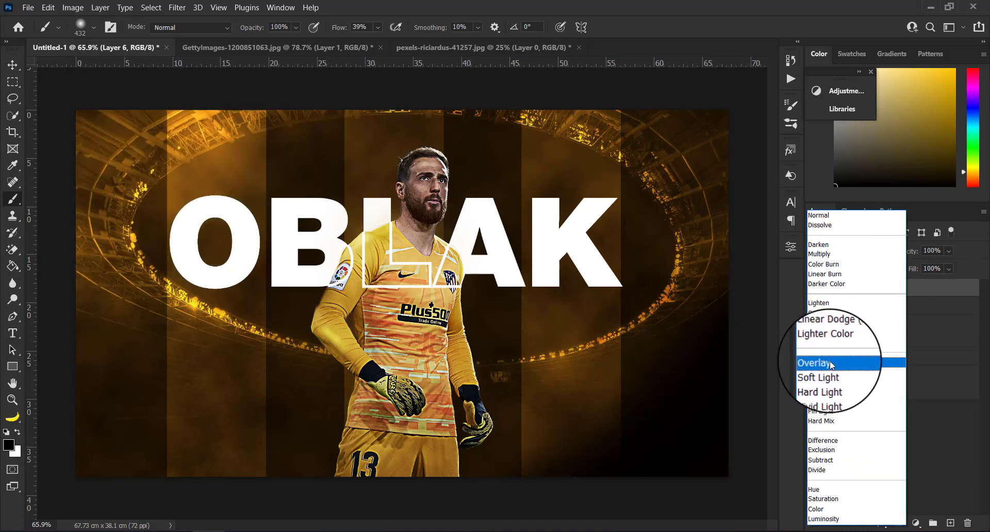
{"action": "left_click", "coordinate": [830, 361]}
{"action": "left_click", "coordinate": [950, 250]}
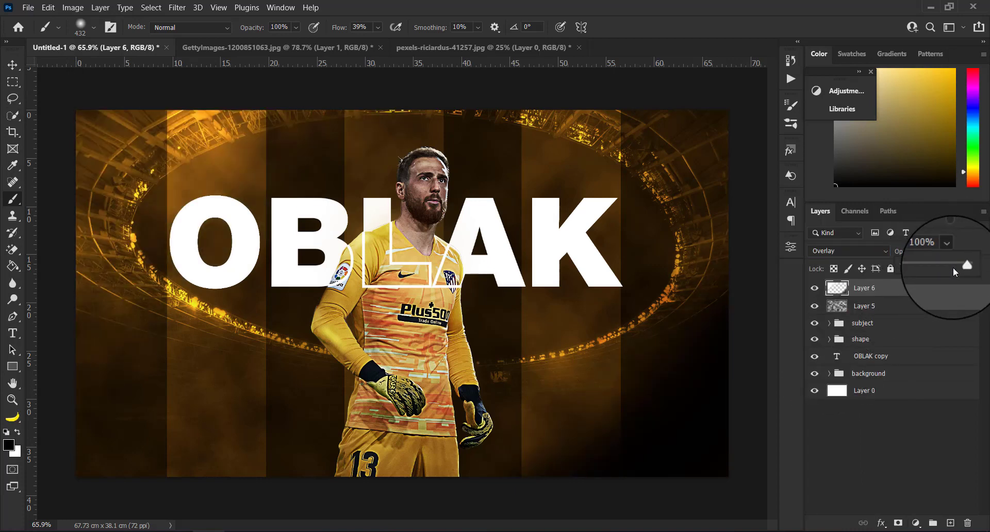
{"action": "left_click_drag", "start_coordinate": [953, 267], "coordinate": [942, 268]}
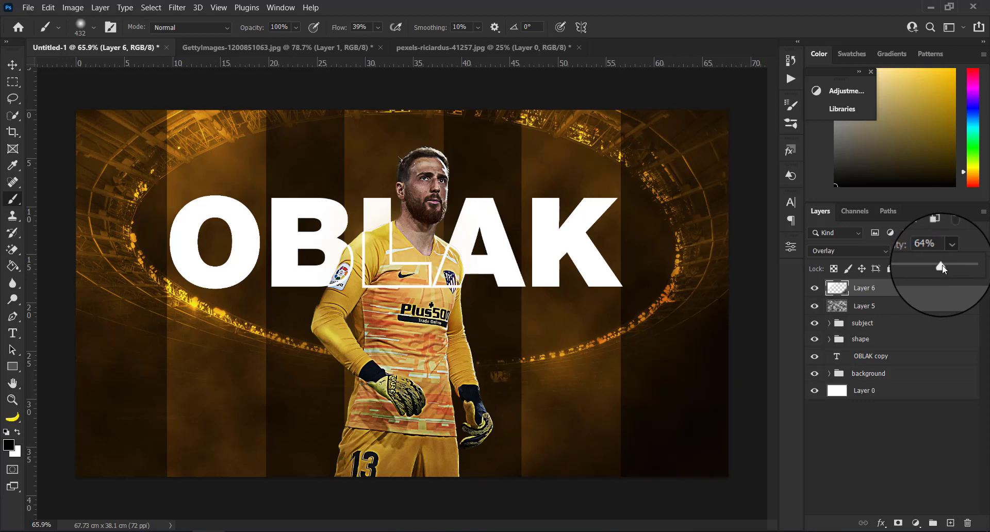
{"action": "left_click", "coordinate": [12, 64]}
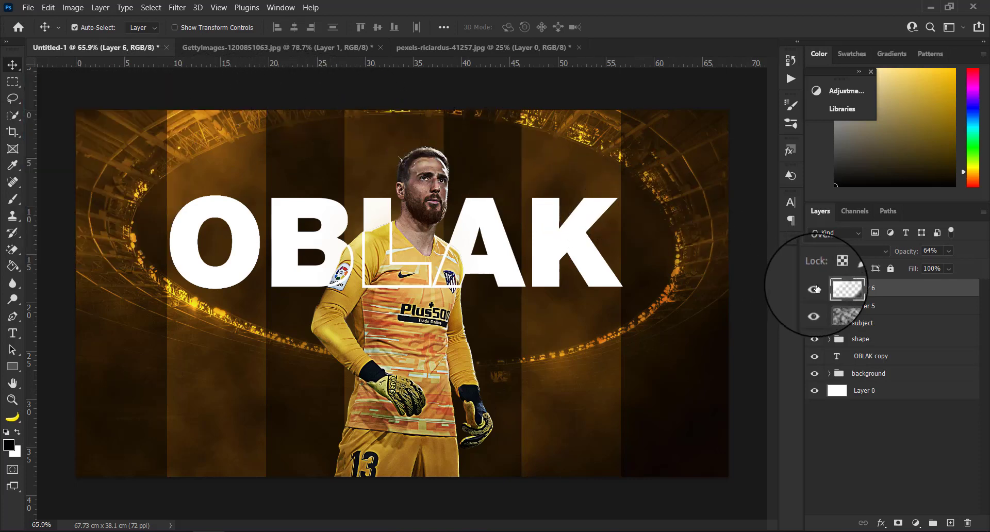
Group Layer 6, Layer 5, subject, shape, OBLAK copy and background together, leaving out Layer 0.
{"action": "left_click", "coordinate": [889, 306], "text": "ctrl"}
{"action": "left_click", "coordinate": [893, 325], "text": "ctrl"}
{"action": "left_click", "coordinate": [897, 341], "text": "ctrl"}
{"action": "left_click", "coordinate": [898, 359], "text": "ctrl"}
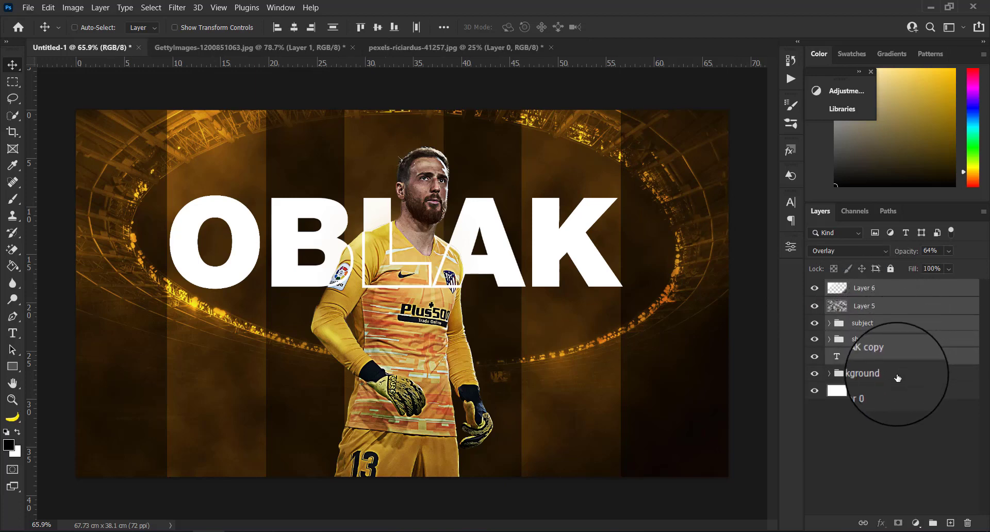
{"action": "left_click", "coordinate": [898, 374], "text": "ctrl"}
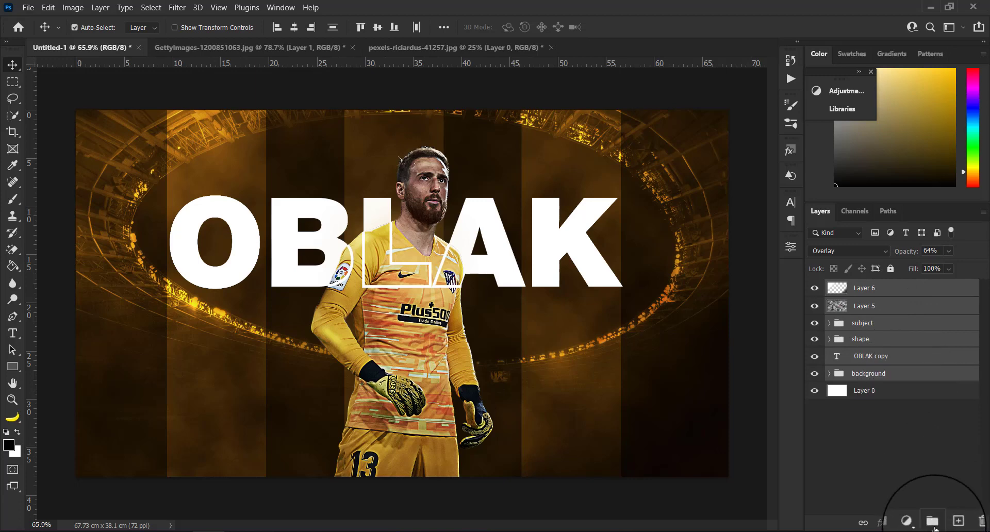
{"action": "left_click", "coordinate": [933, 524]}
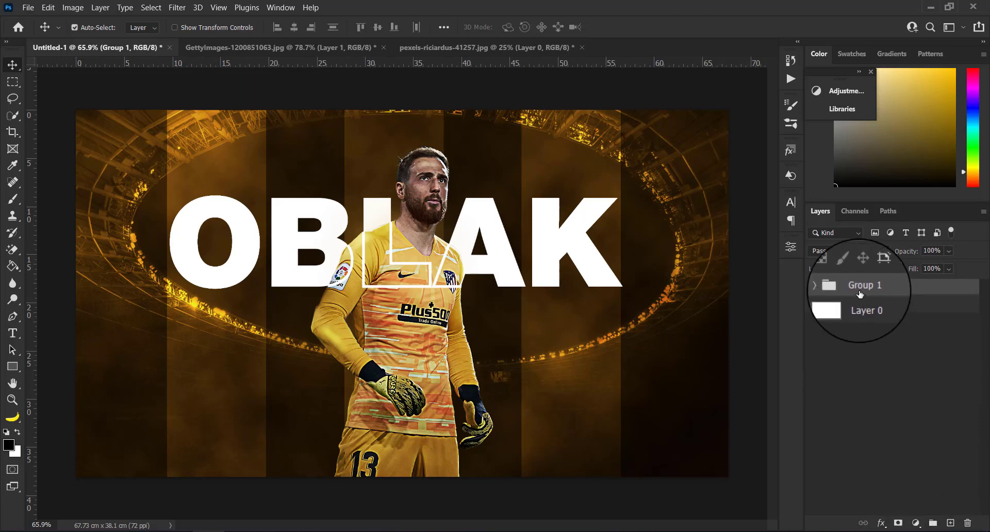
Merge a duplicate of Group 1 into one layer and apply the Filter Gallery's Regular Grain texture with intensity 31 and contrast 51.
{"action": "key", "text": "ctrl+j"}
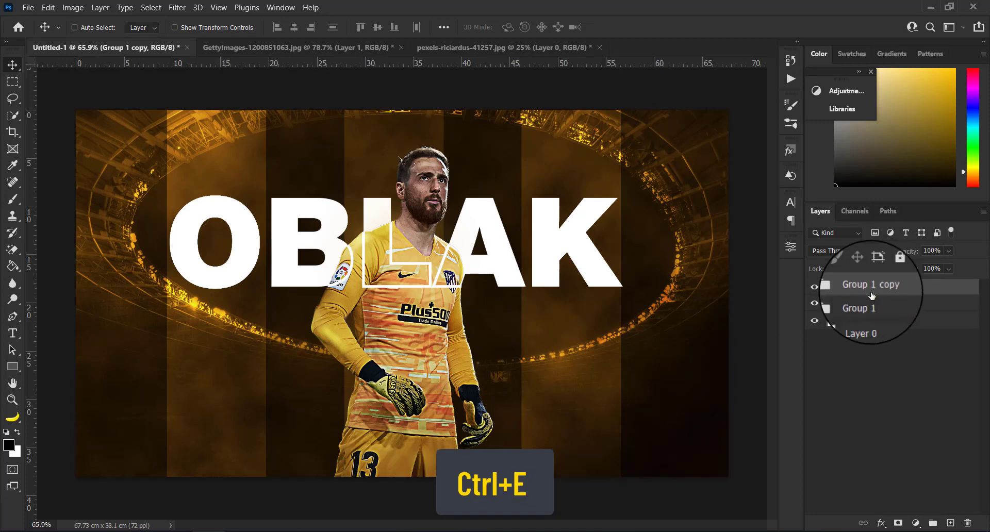
{"action": "key", "text": "ctrl+e"}
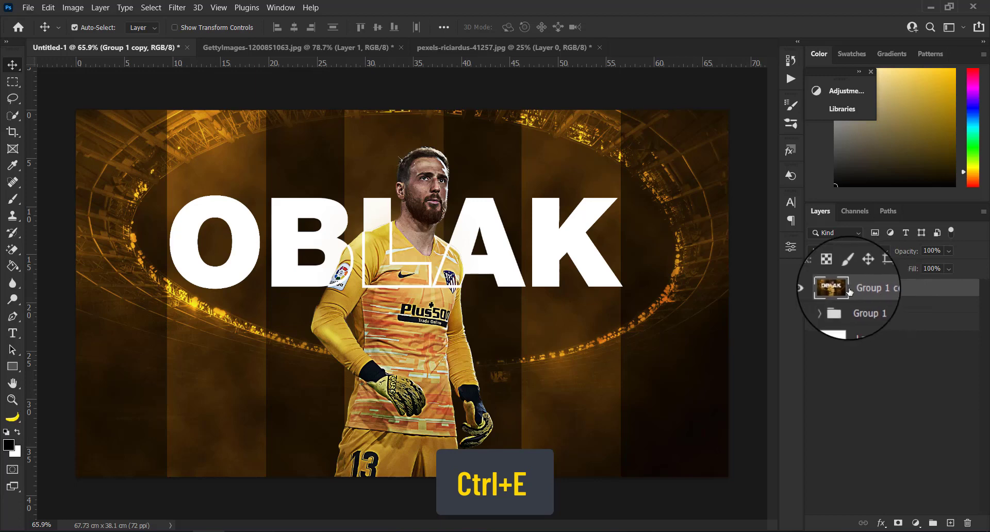
{"action": "left_click", "coordinate": [177, 8]}
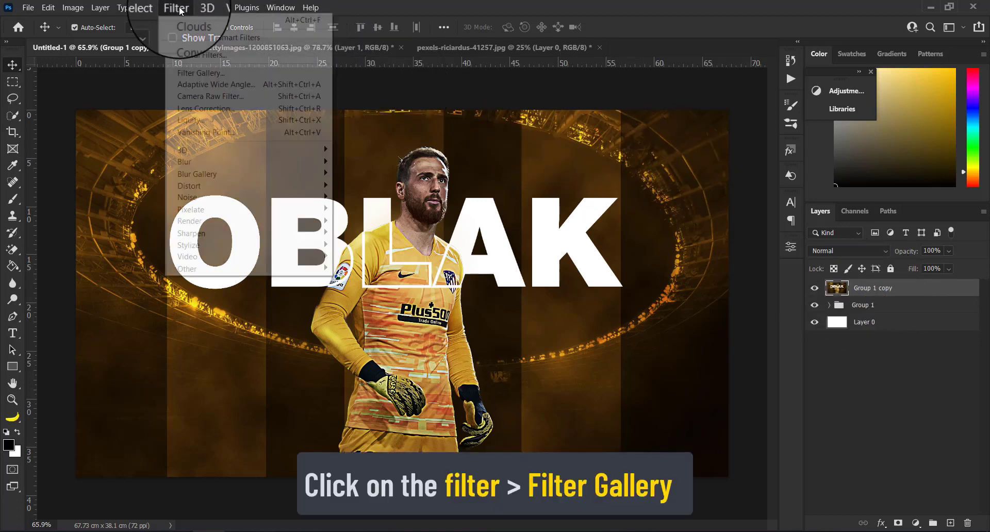
{"action": "left_click", "coordinate": [199, 72]}
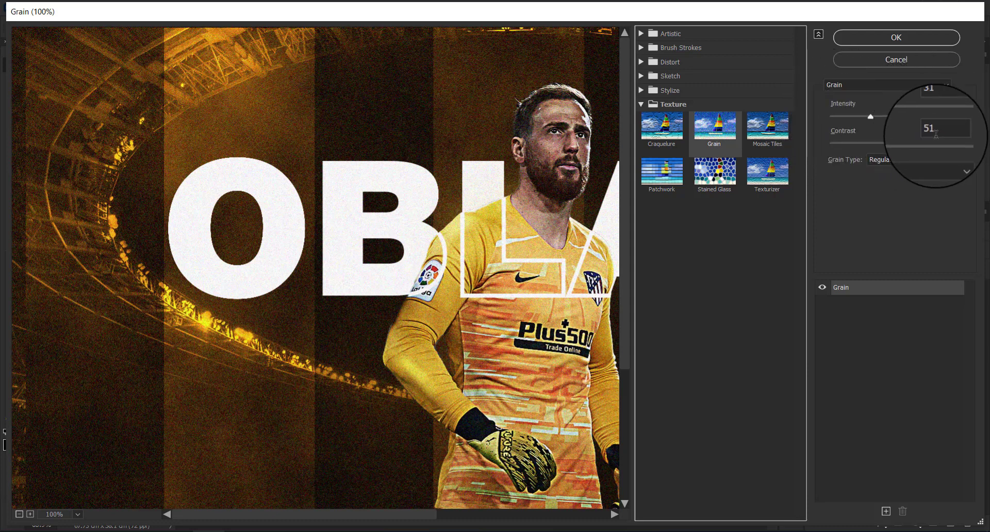
{"action": "left_click", "coordinate": [878, 36]}
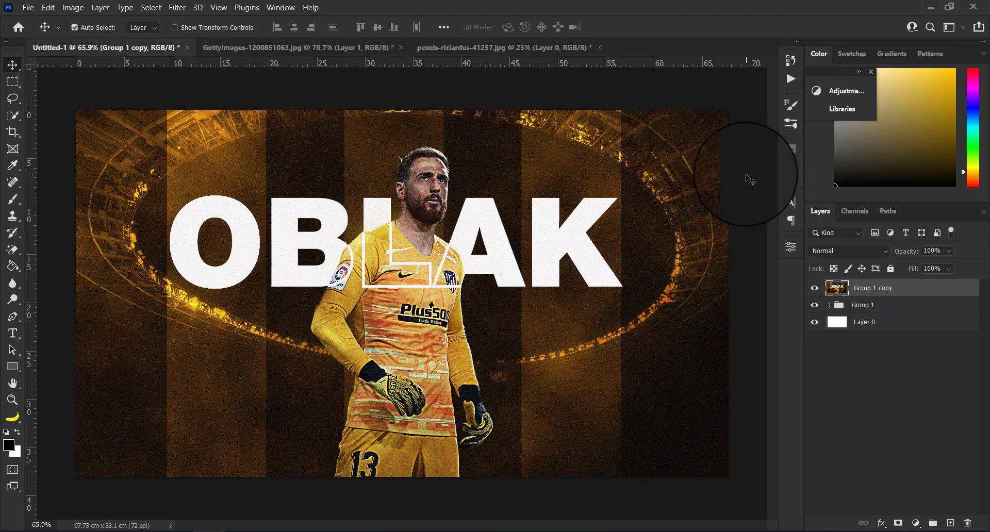
{"action": "key", "text": "ctrl"}
{"action": "scroll", "coordinate": [749, 178], "scroll_direction": "up", "scroll_amount": 1}
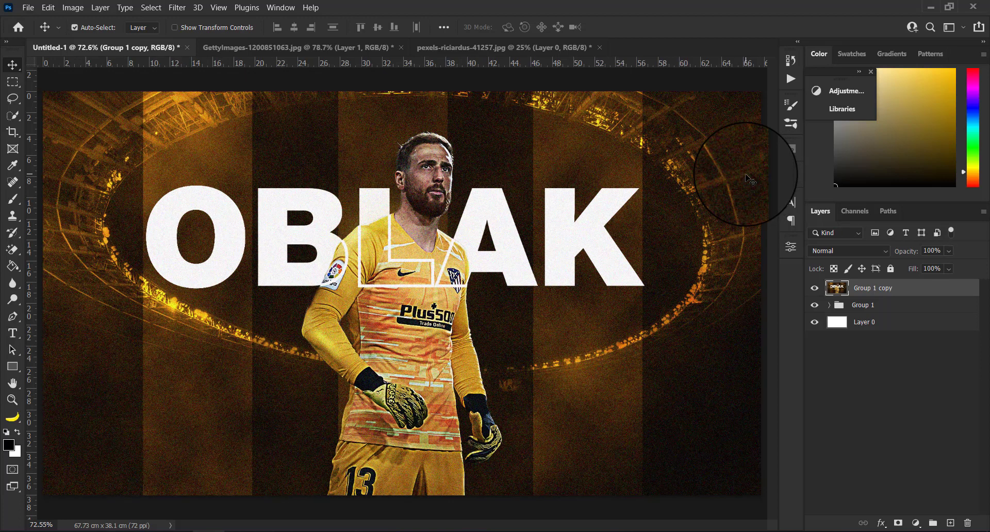